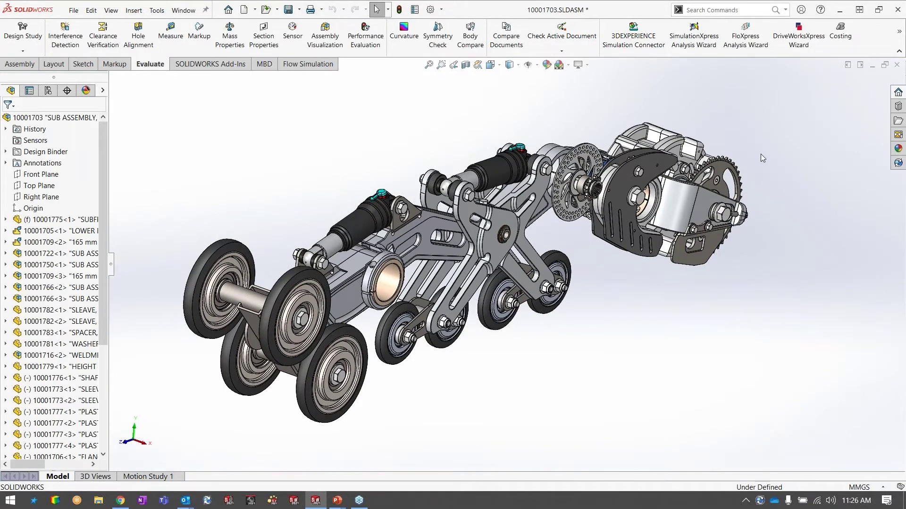
Step: Check the distance between the axes of the two holes in the rear swing arm's inner wall
{"action": "scroll", "coordinate": [741, 141], "scroll_direction": "down", "scroll_amount": 3}
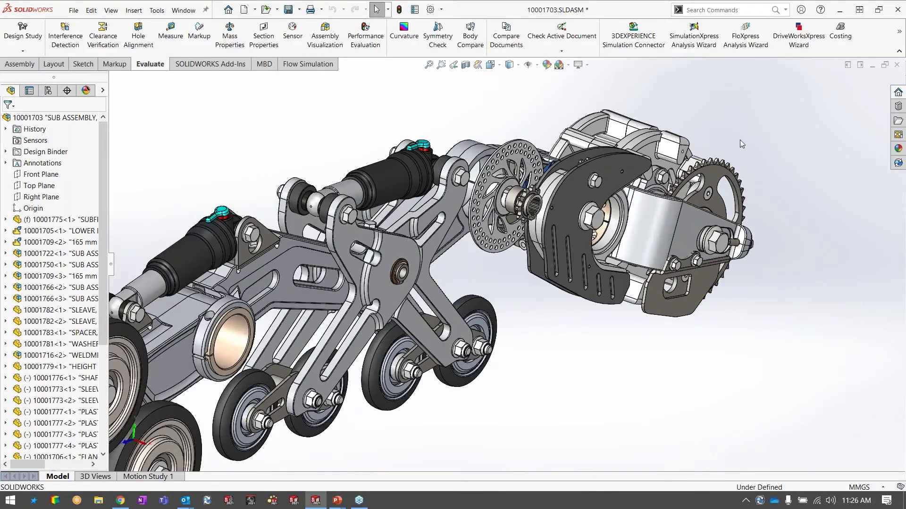
{"action": "scroll", "coordinate": [740, 140], "scroll_direction": "down", "scroll_amount": 6}
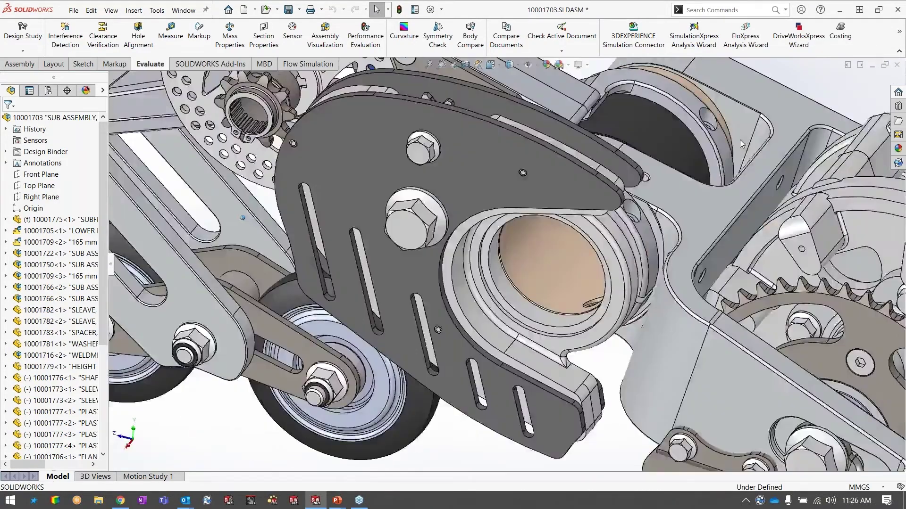
{"action": "scroll", "coordinate": [739, 139], "scroll_direction": "down", "scroll_amount": 5}
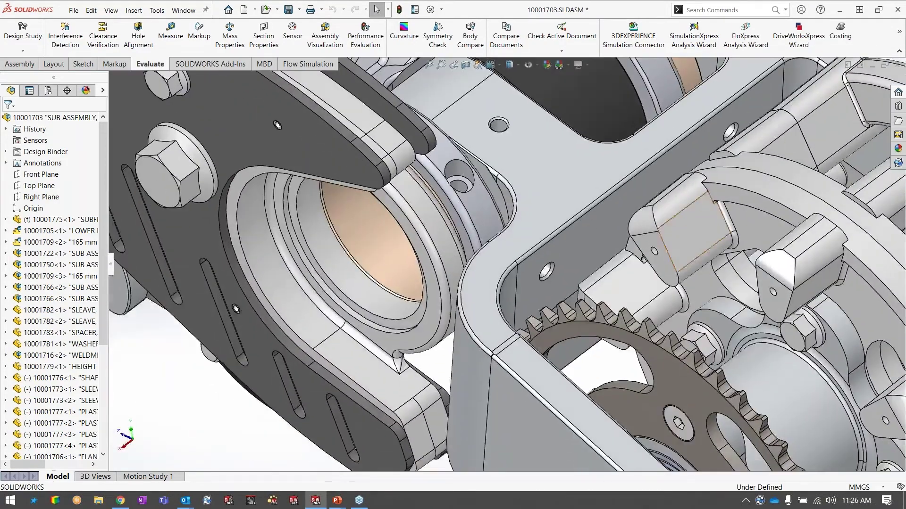
{"action": "scroll", "coordinate": [522, 248], "scroll_direction": "down", "scroll_amount": 3}
{"action": "middle_click_drag", "start_coordinate": [522, 249], "coordinate": [594, 460]}
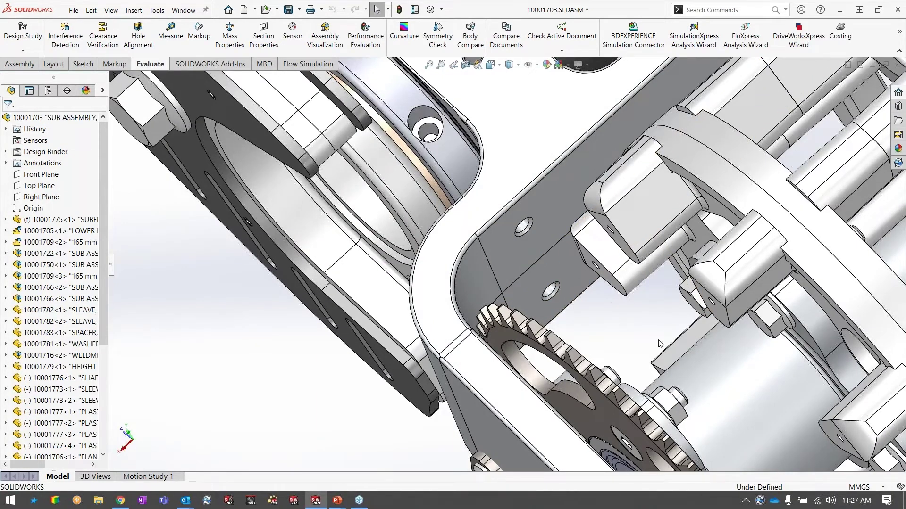
{"action": "middle_click_drag", "start_coordinate": [566, 322], "coordinate": [565, 322]}
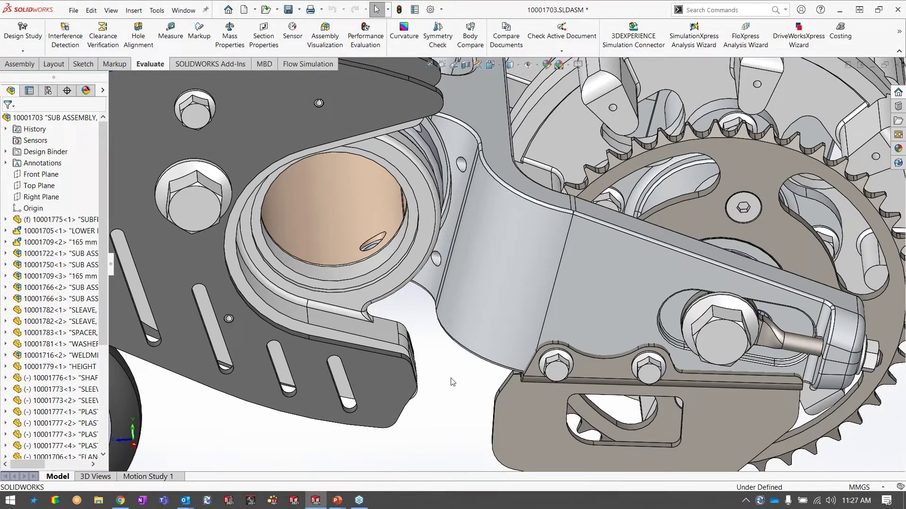
{"action": "middle_click_drag", "start_coordinate": [451, 379], "coordinate": [451, 378]}
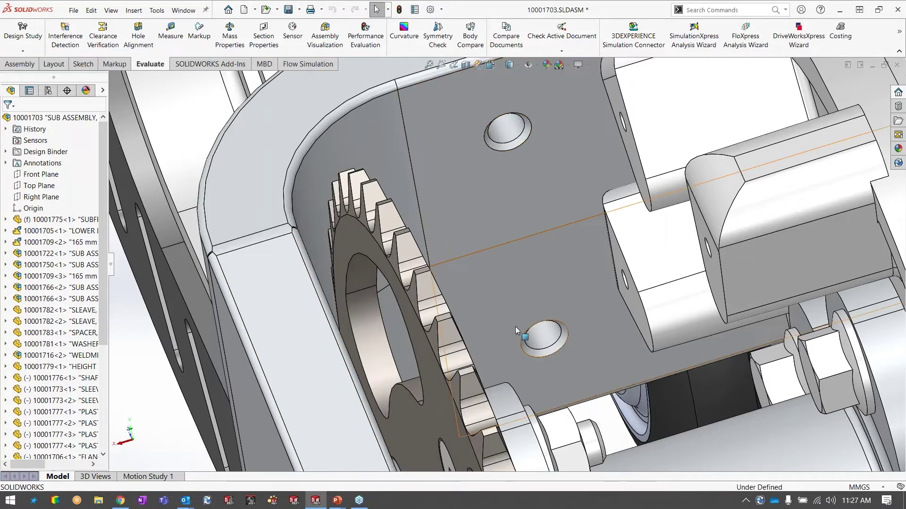
{"action": "left_click", "coordinate": [544, 333]}
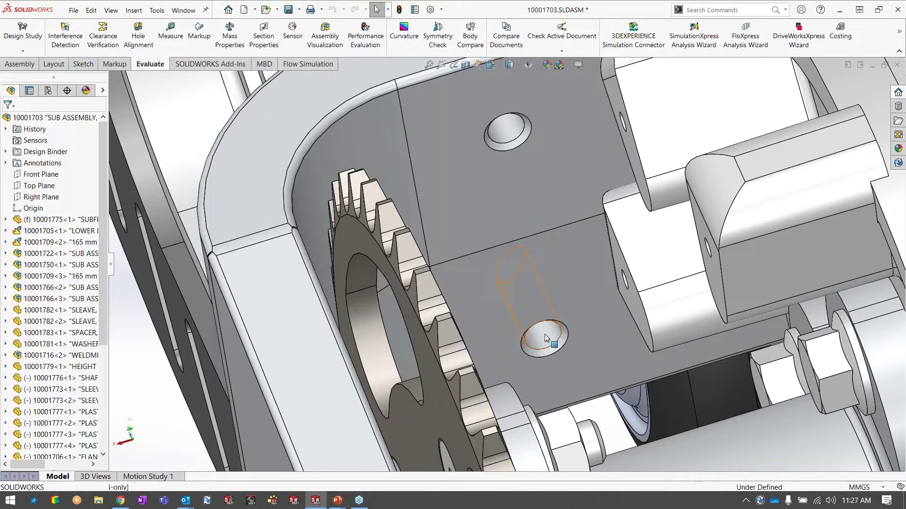
{"action": "left_click", "coordinate": [514, 133], "text": "ctrl"}
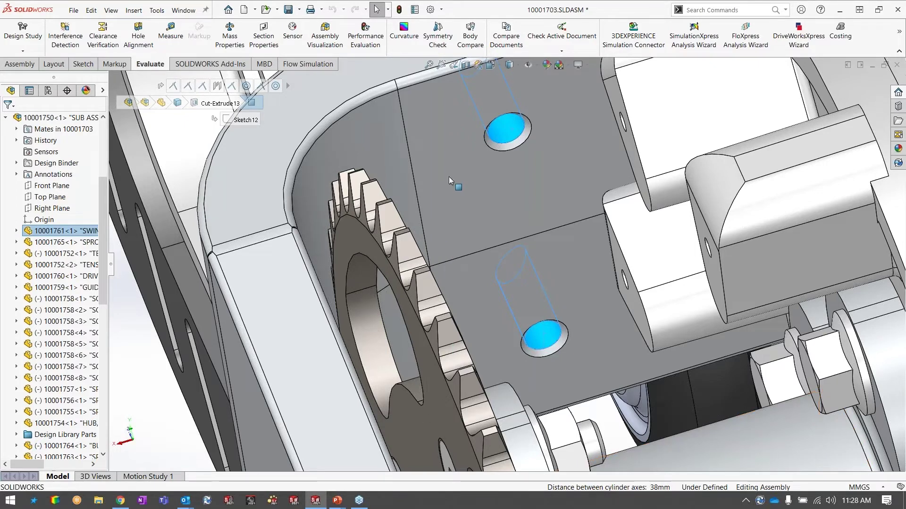
Step: Check the angle between the two inner wall faces that carry the swing arm's holes, and clear the selection
{"action": "left_click", "coordinate": [466, 163]}
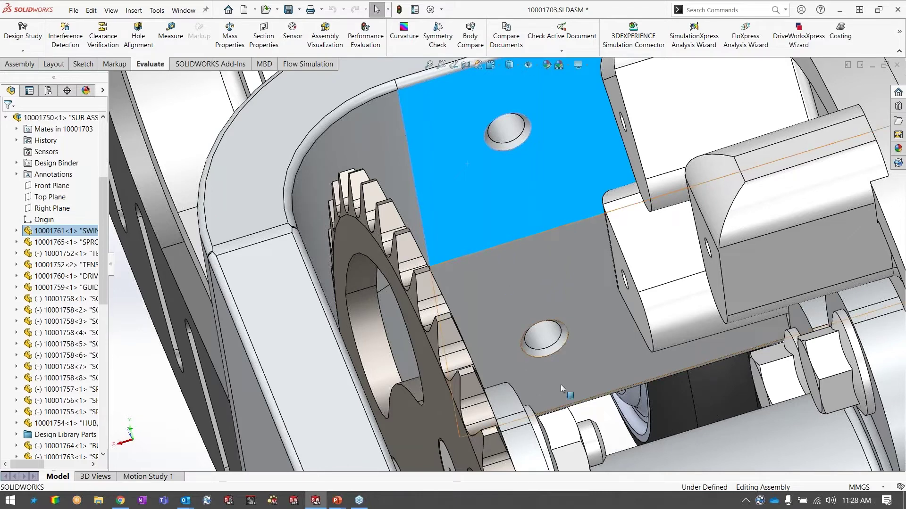
{"action": "left_click", "coordinate": [484, 293], "text": "ctrl"}
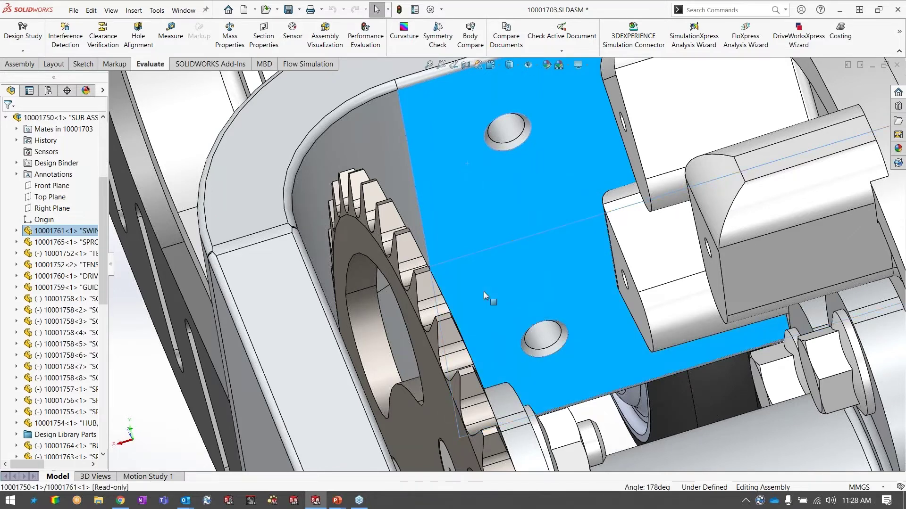
{"action": "left_click", "coordinate": [484, 293]}
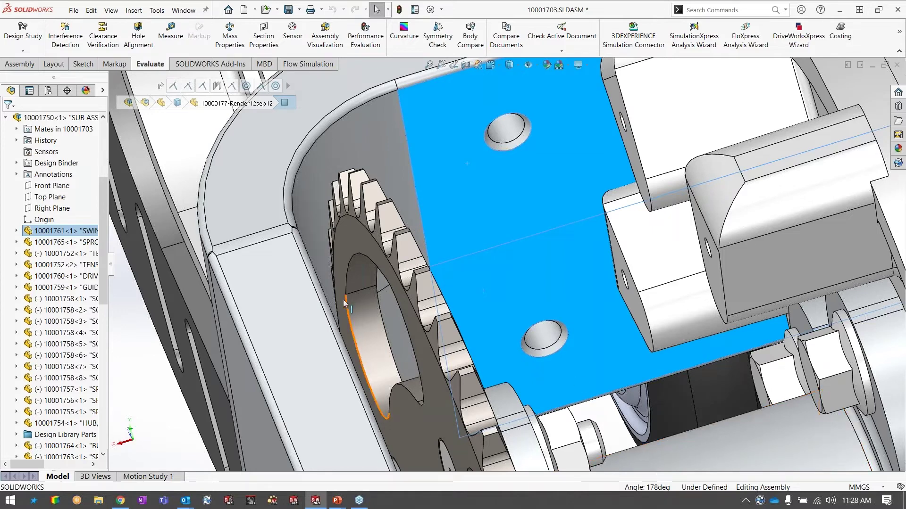
{"action": "scroll", "coordinate": [216, 389], "scroll_direction": "up", "scroll_amount": 4}
{"action": "left_click", "coordinate": [216, 389]}
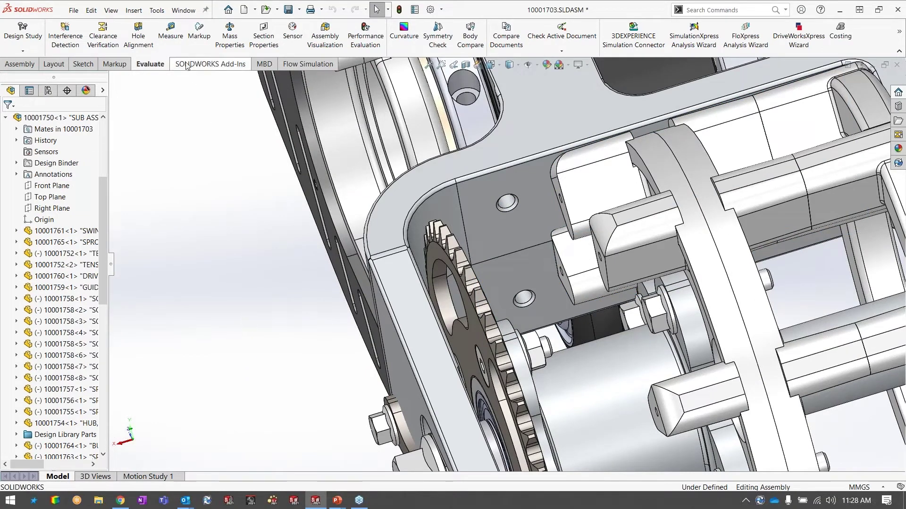
Step: Measure the distance between the swing arm's upper and lower faces, moving the distance callout clear of the model
{"action": "left_click", "coordinate": [173, 40]}
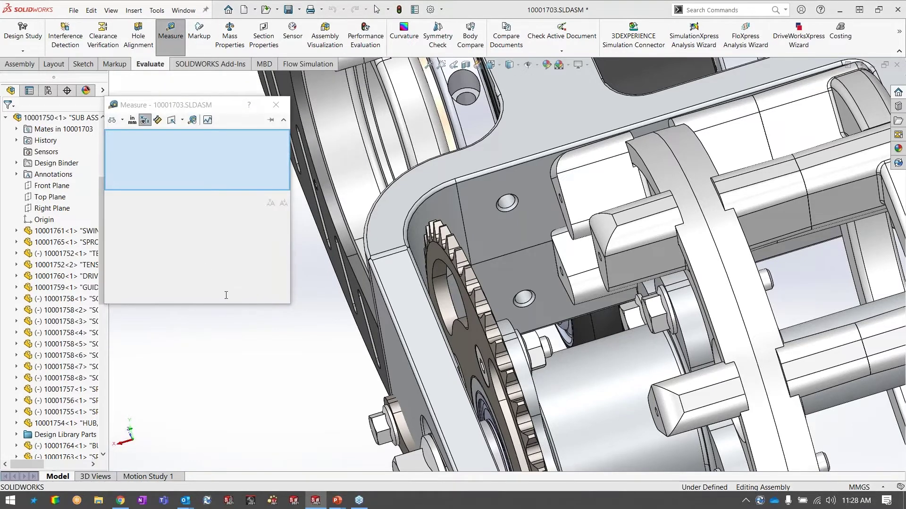
{"action": "left_click", "coordinate": [528, 145]}
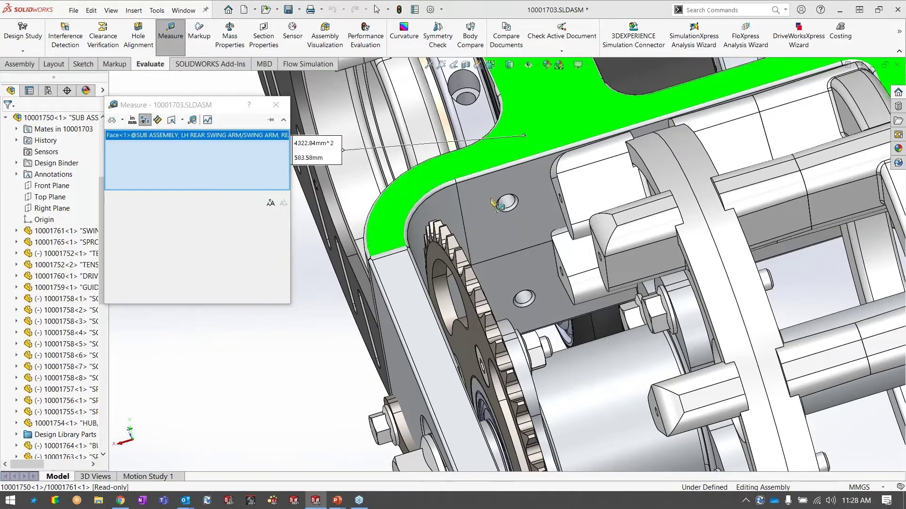
{"action": "middle_click_drag", "start_coordinate": [528, 146], "coordinate": [454, 307]}
{"action": "middle_click_drag", "start_coordinate": [387, 397], "coordinate": [514, 295]}
{"action": "left_click", "coordinate": [514, 293]}
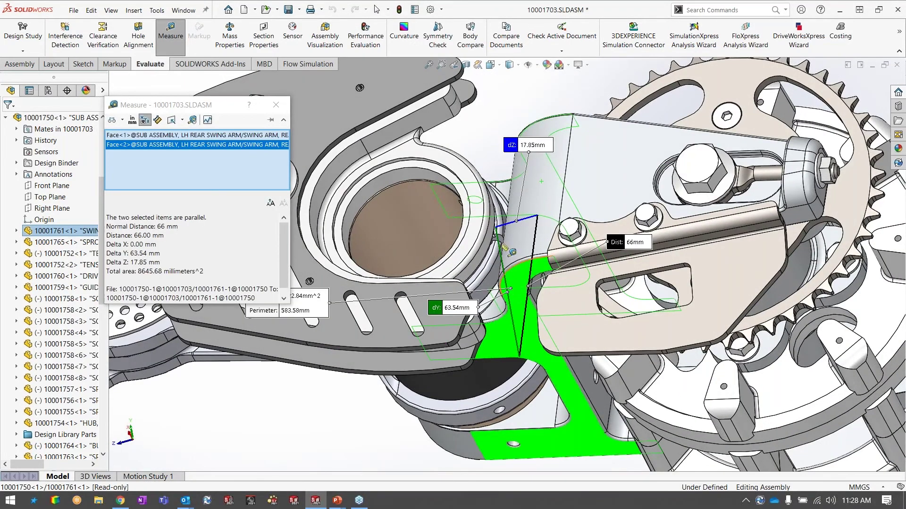
{"action": "middle_click_drag", "start_coordinate": [519, 160], "coordinate": [632, 330]}
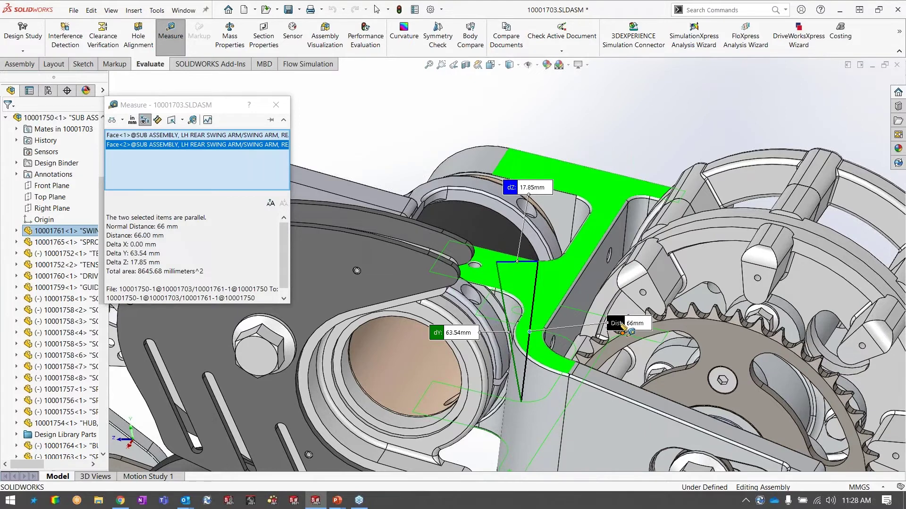
{"action": "left_click_drag", "start_coordinate": [623, 325], "coordinate": [613, 119]}
{"action": "left_click", "coordinate": [633, 119]}
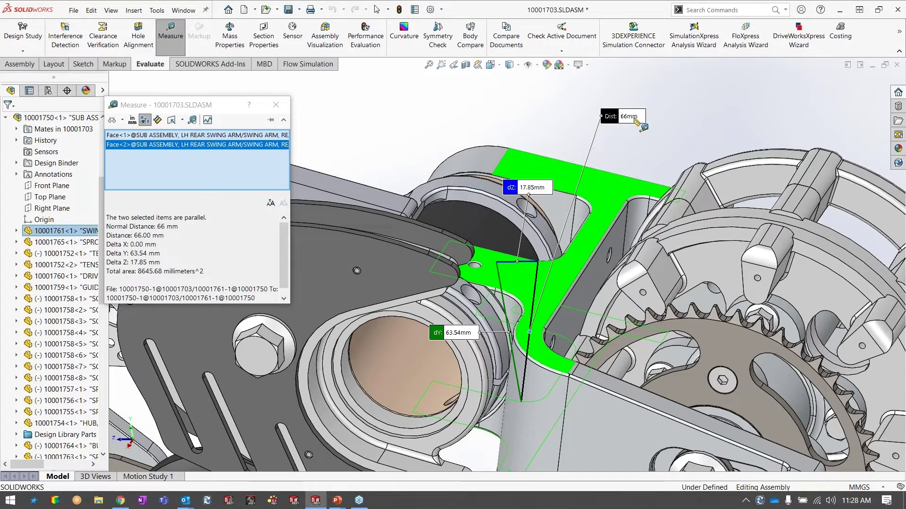
{"action": "left_click", "coordinate": [276, 104]}
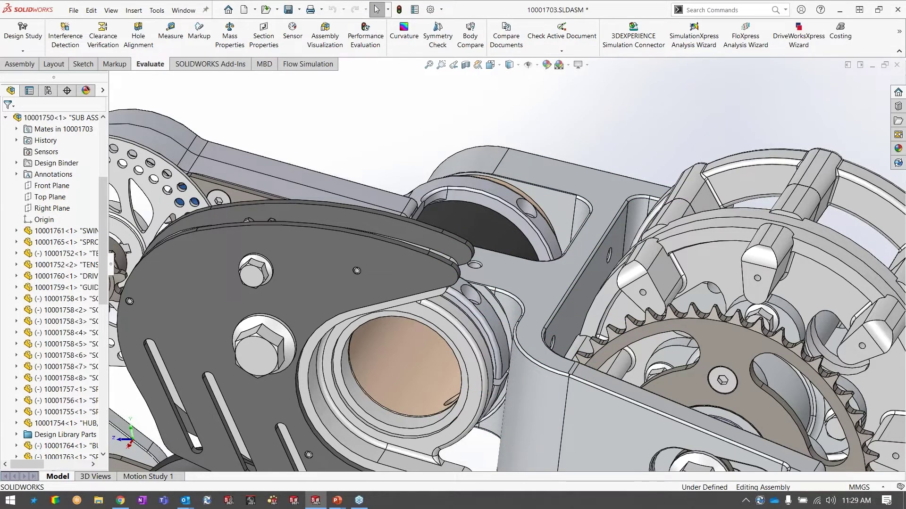
Step: Highlight the whole LH rear swing arm subassembly, 10001750, starting from the swing arm's upper face
{"action": "left_click", "coordinate": [545, 276]}
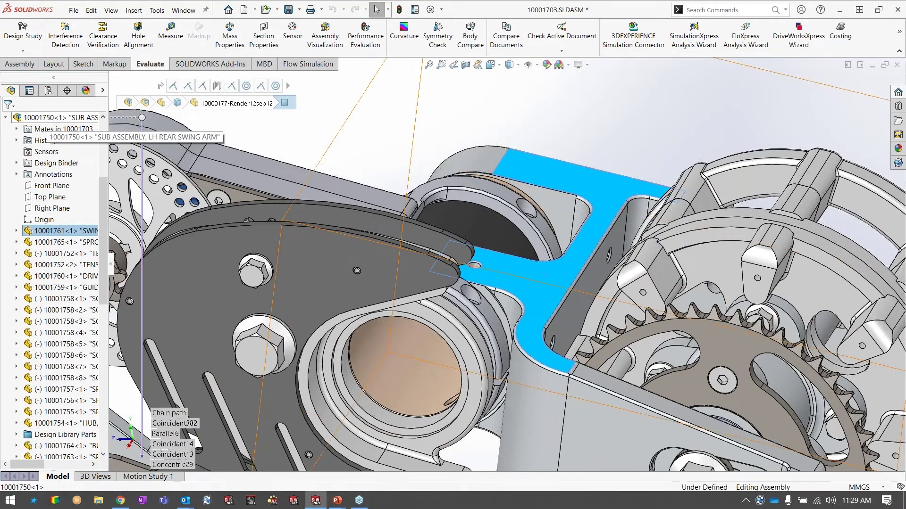
{"action": "left_click", "coordinate": [51, 118]}
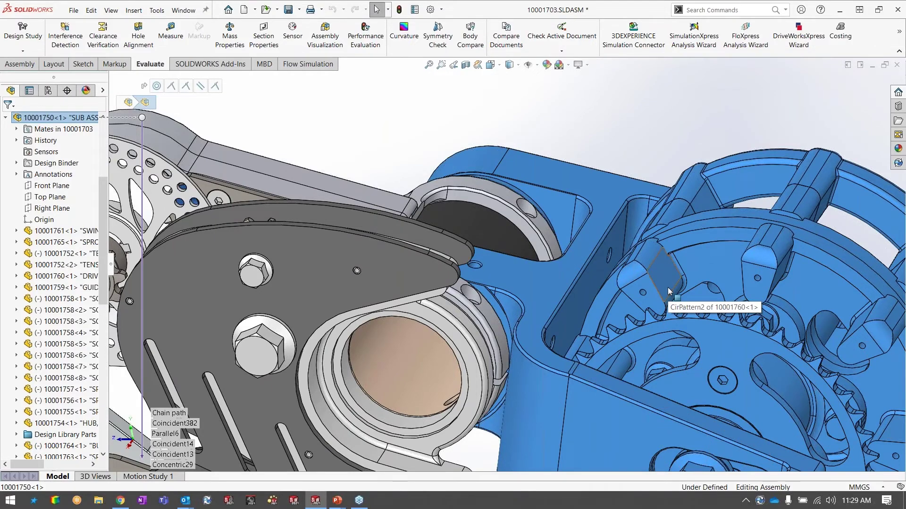
{"action": "scroll", "coordinate": [676, 296], "scroll_direction": "up", "scroll_amount": 3}
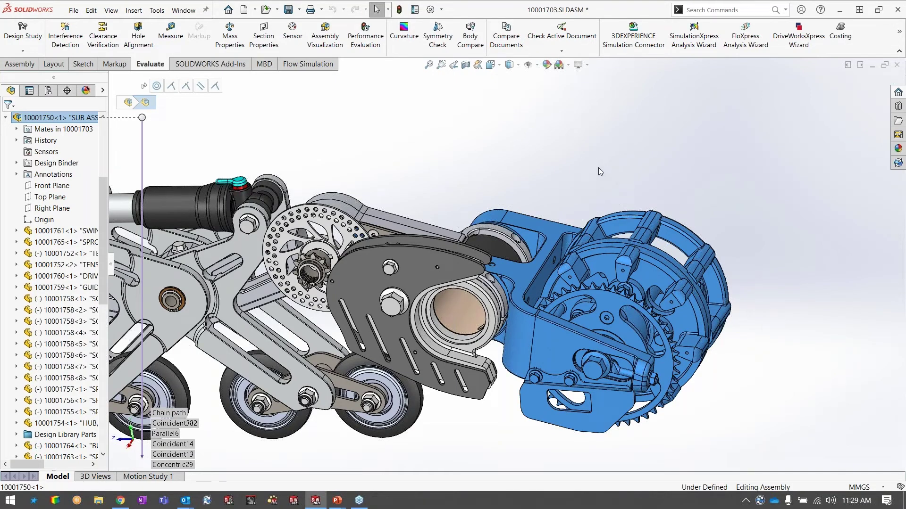
Step: Open the LH rear swing arm subassembly 10001750 in its own window from the swing arm's selection breadcrumbs
{"action": "left_click", "coordinate": [550, 233]}
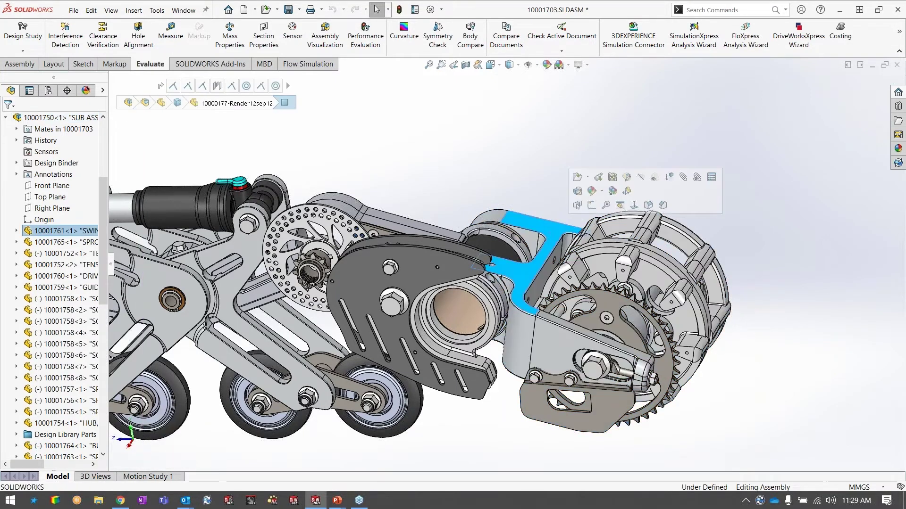
{"action": "key", "text": "d"}
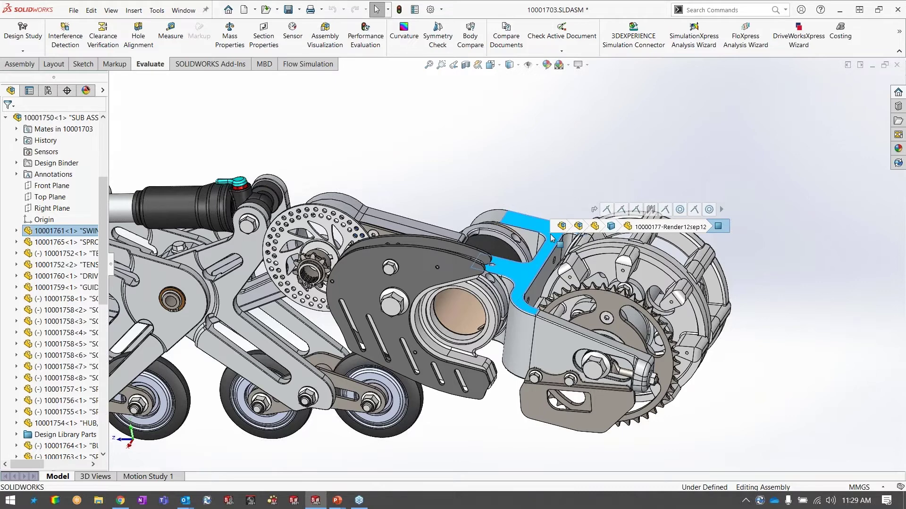
{"action": "mouse_move", "coordinate": [579, 226]}
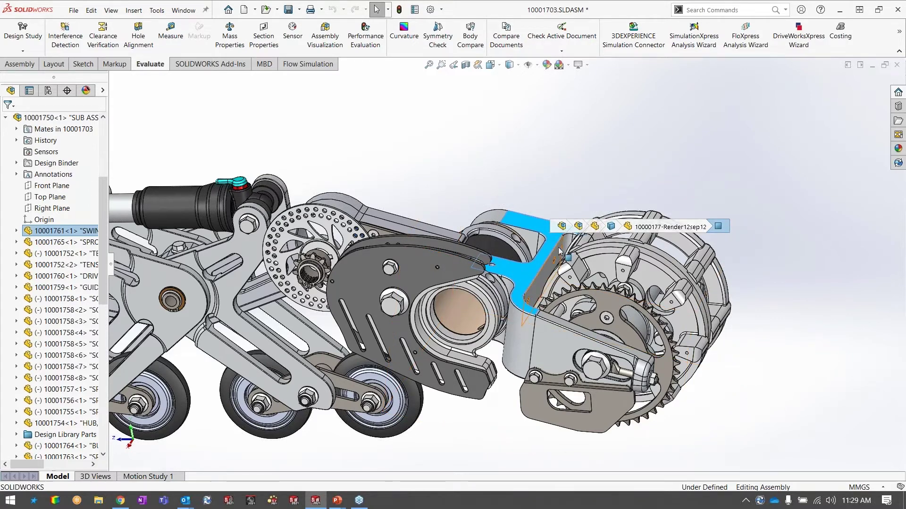
{"action": "left_click", "coordinate": [580, 228]}
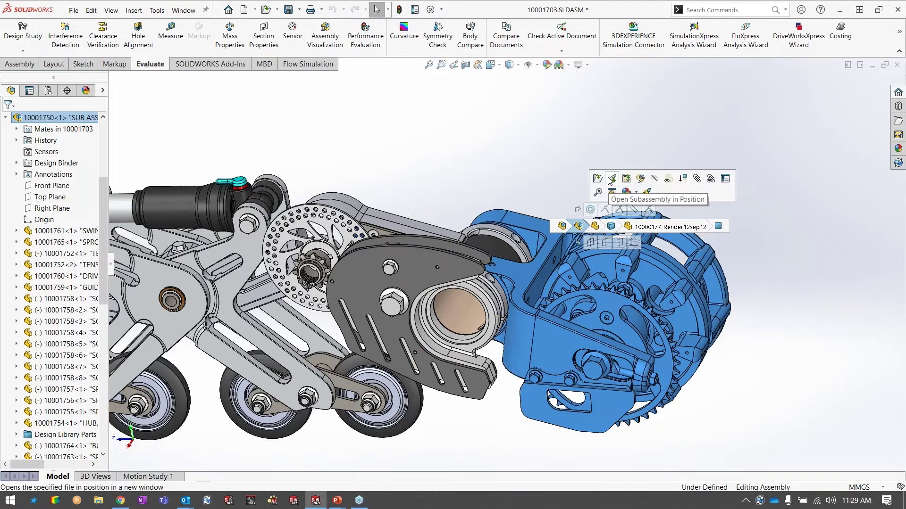
{"action": "left_click", "coordinate": [612, 193]}
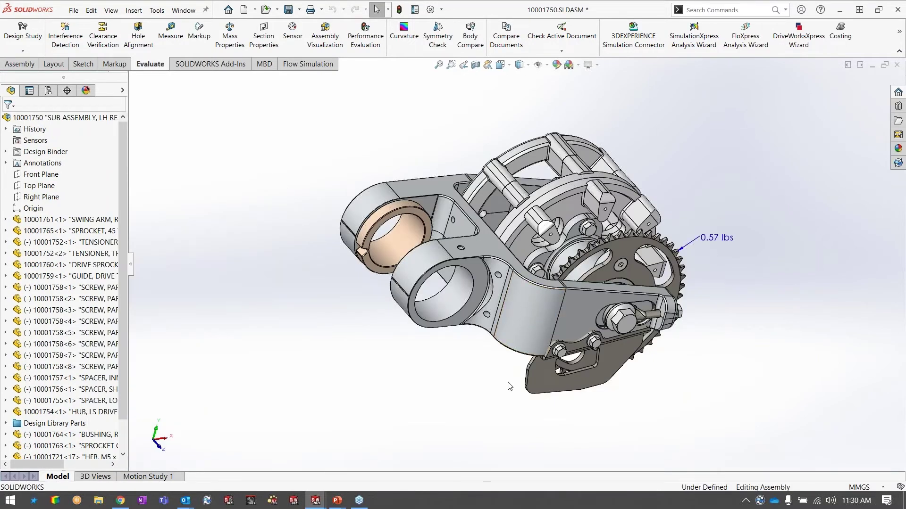
{"action": "middle_click_drag", "start_coordinate": [481, 384], "coordinate": [405, 339]}
{"action": "scroll", "coordinate": [427, 349], "scroll_direction": "down", "scroll_amount": 2}
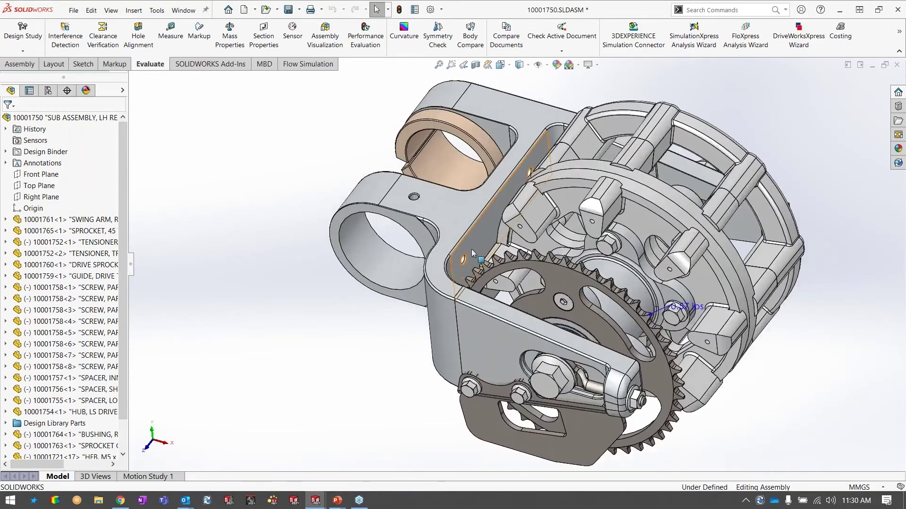
{"action": "scroll", "coordinate": [472, 254], "scroll_direction": "down", "scroll_amount": 5}
{"action": "left_click", "coordinate": [354, 332]}
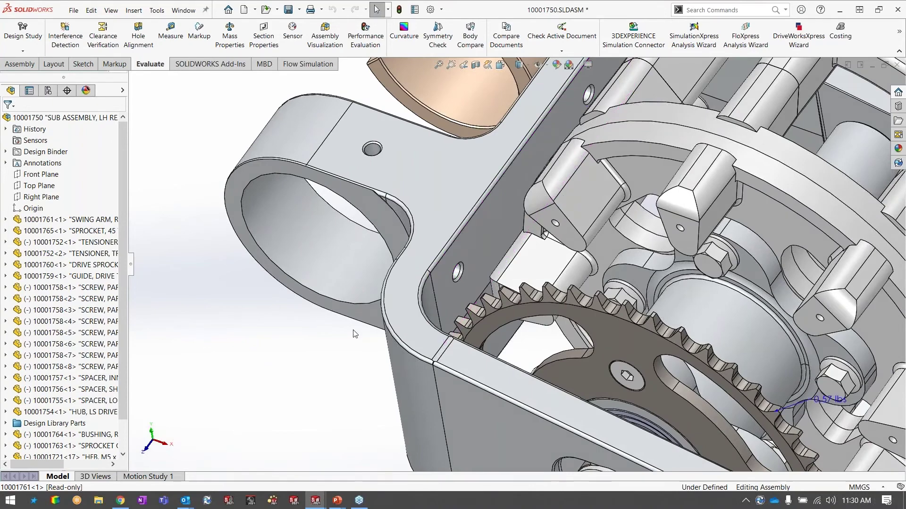
{"action": "key", "text": "ctrl+Right"}
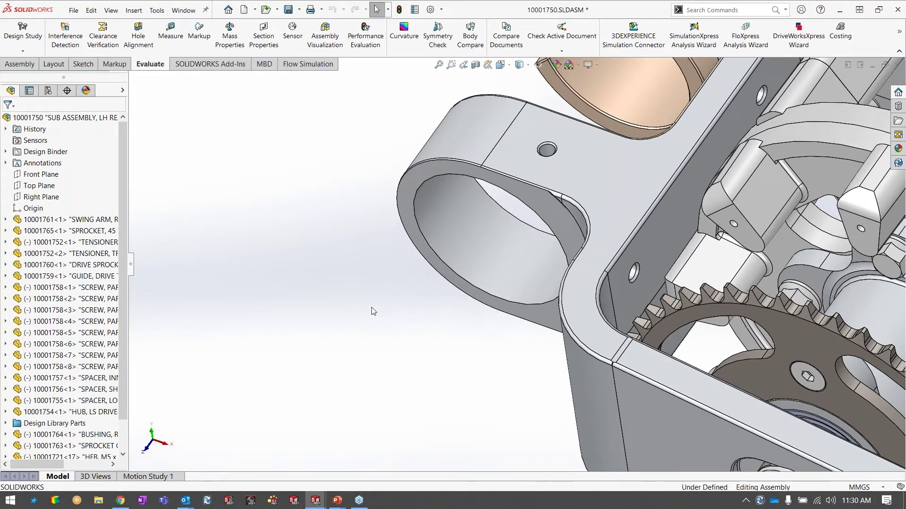
Step: Create a new part document from the Part template in the Holmatro Templates
{"action": "left_click", "coordinate": [245, 10]}
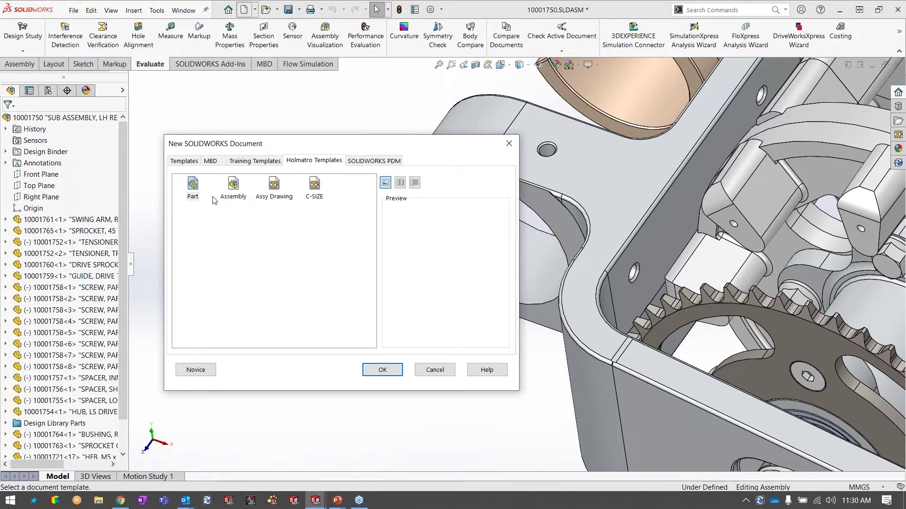
{"action": "left_click", "coordinate": [193, 184]}
{"action": "double_click", "coordinate": [192, 185]}
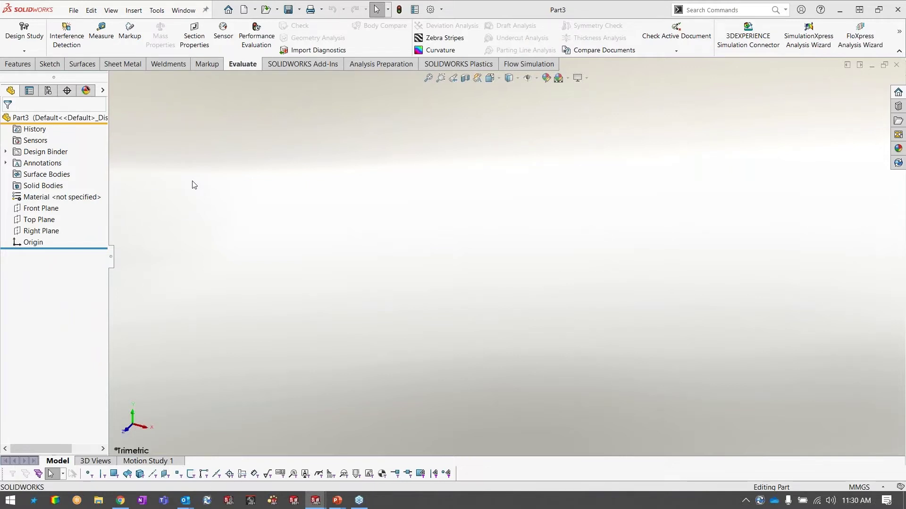
Step: Start a sketch on the Front Plane and draw a horizontal construction line about 88 mm long from the origin
{"action": "left_click", "coordinate": [40, 209]}
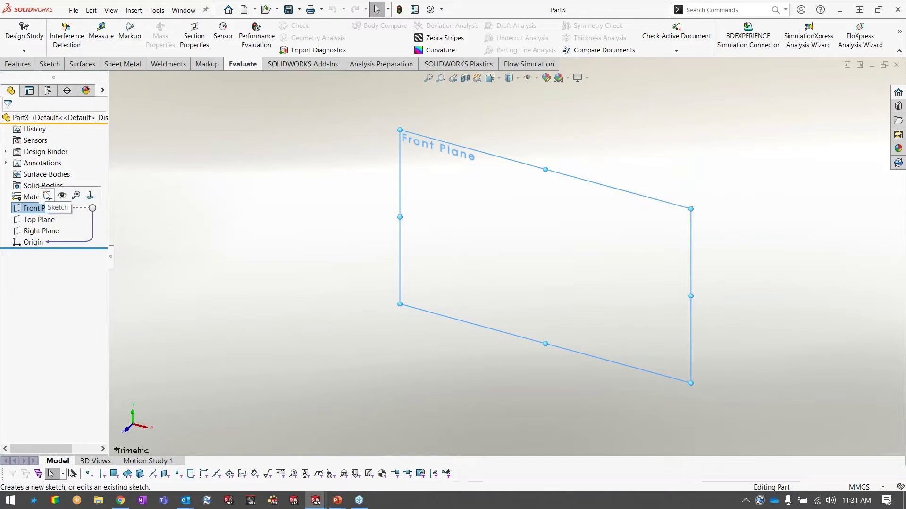
{"action": "left_click", "coordinate": [47, 195]}
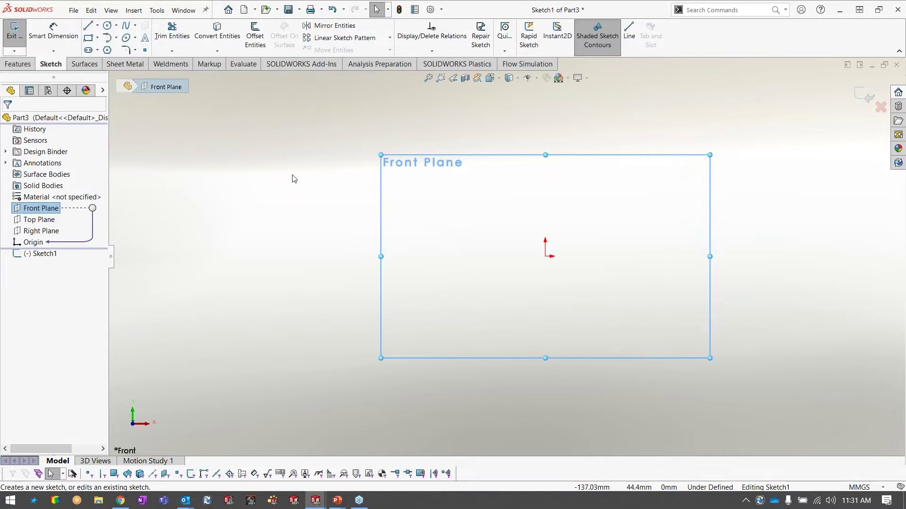
{"action": "mouse_move", "coordinate": [357, 151]}
{"action": "right_mouse_down"}
{"action": "mouse_move", "coordinate": [340, 172]}
{"action": "mouse_move", "coordinate": [335, 143]}
{"action": "mouse_move", "coordinate": [359, 129]}
{"action": "mouse_move", "coordinate": [375, 141]}
{"action": "mouse_move", "coordinate": [370, 163]}
{"action": "mouse_move", "coordinate": [355, 173]}
{"action": "mouse_move", "coordinate": [343, 151]}
{"action": "right_mouse_up"}
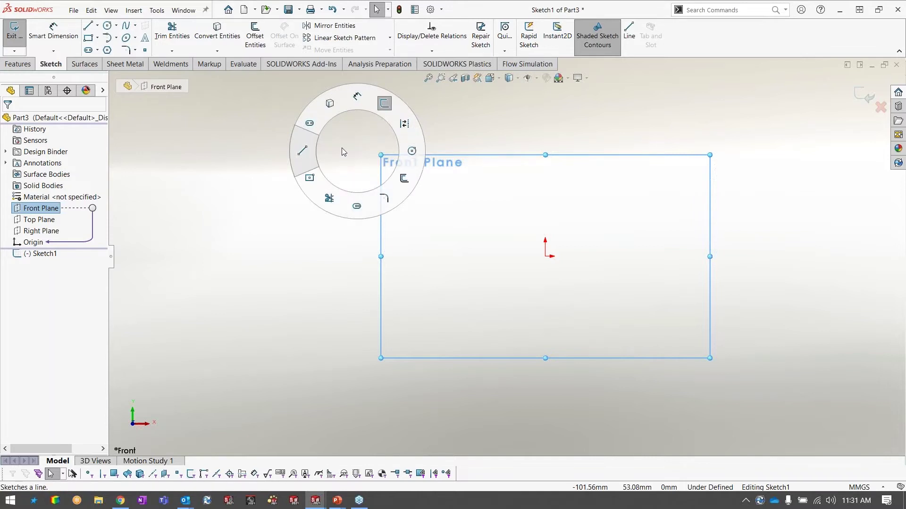
{"action": "mouse_move", "coordinate": [343, 151]}
{"action": "right_mouse_down"}
{"action": "mouse_move", "coordinate": [355, 126]}
{"action": "mouse_move", "coordinate": [381, 146]}
{"action": "mouse_move", "coordinate": [370, 169]}
{"action": "mouse_move", "coordinate": [343, 151]}
{"action": "right_mouse_up"}
{"action": "right_click_drag", "start_coordinate": [344, 151], "coordinate": [284, 147]}
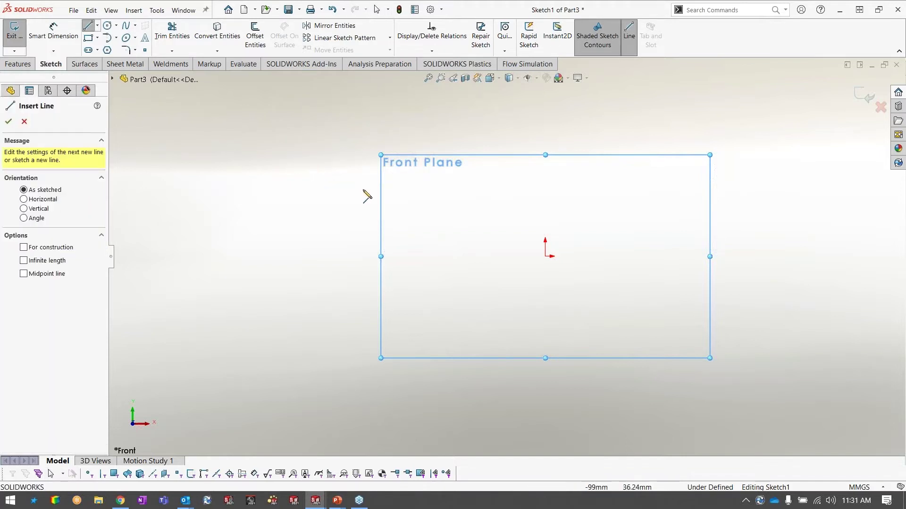
{"action": "left_click", "coordinate": [545, 256]}
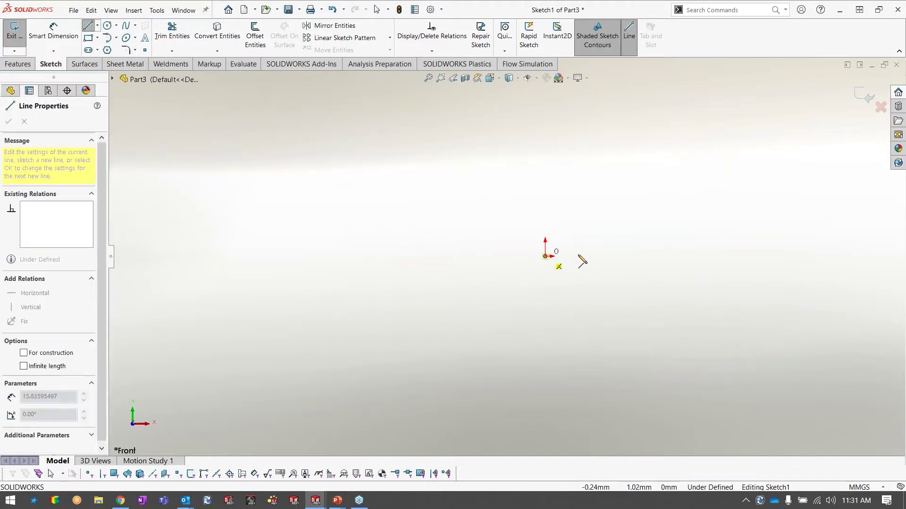
{"action": "double_click", "coordinate": [709, 256]}
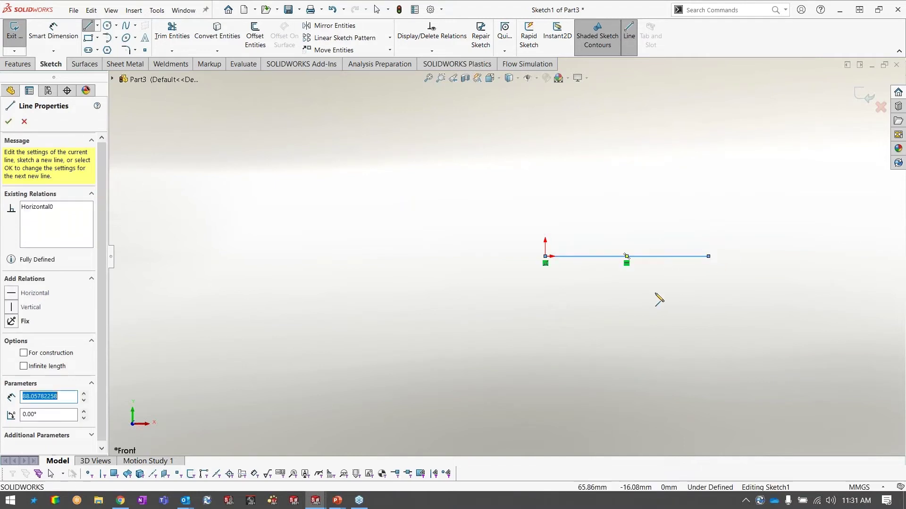
{"action": "left_click", "coordinate": [27, 355]}
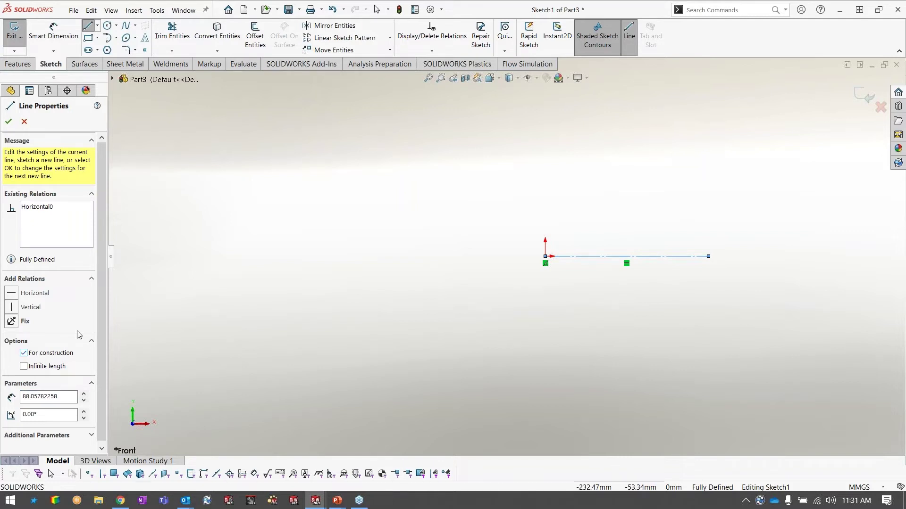
{"action": "left_click", "coordinate": [8, 122]}
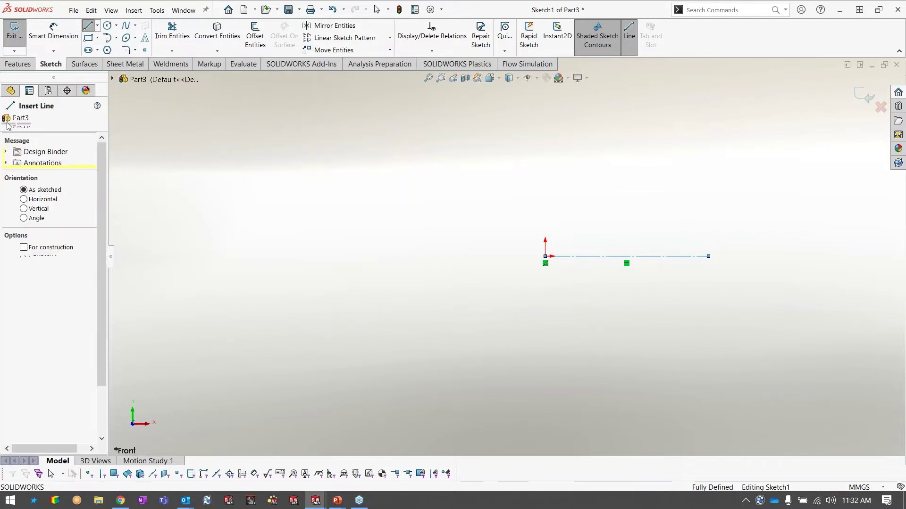
{"action": "key", "text": "Escape"}
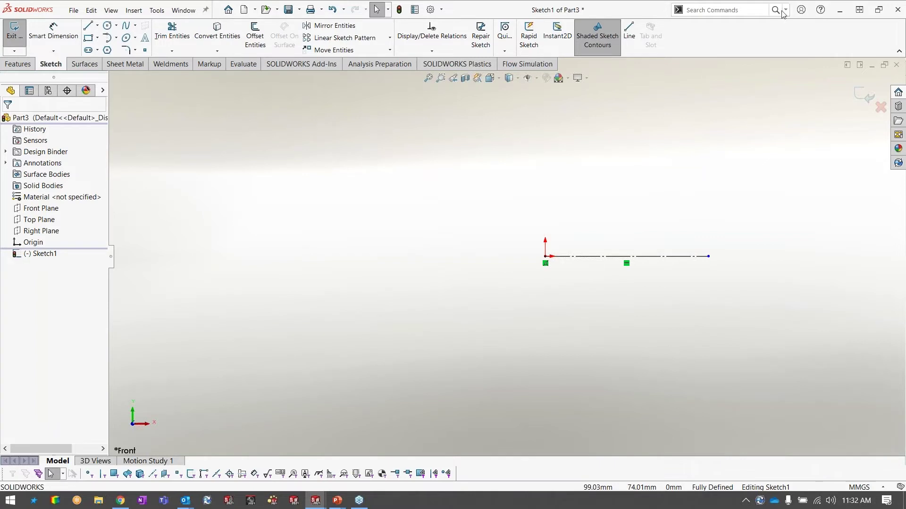
Step: Search the commands for "dyn" and locate Dynamic Mirror Entities among the sketch tools
{"action": "left_click", "coordinate": [749, 9]}
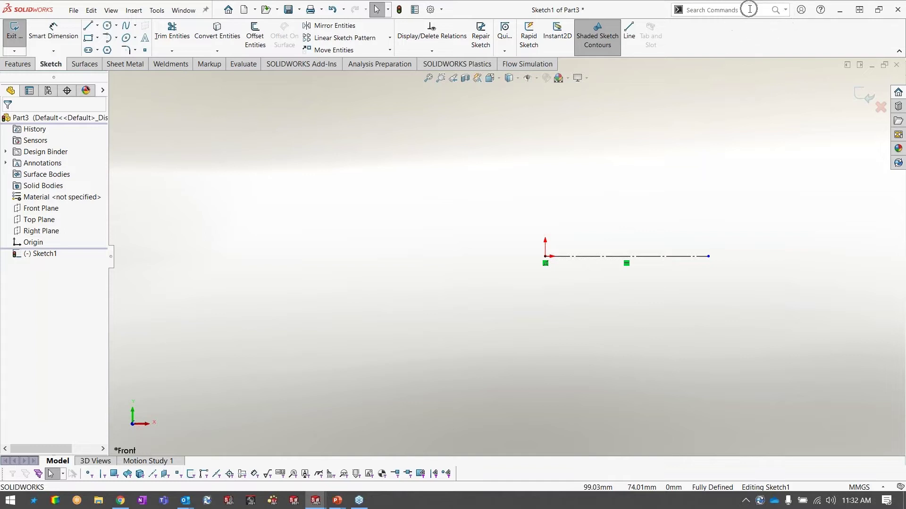
{"action": "left_click", "coordinate": [785, 10]}
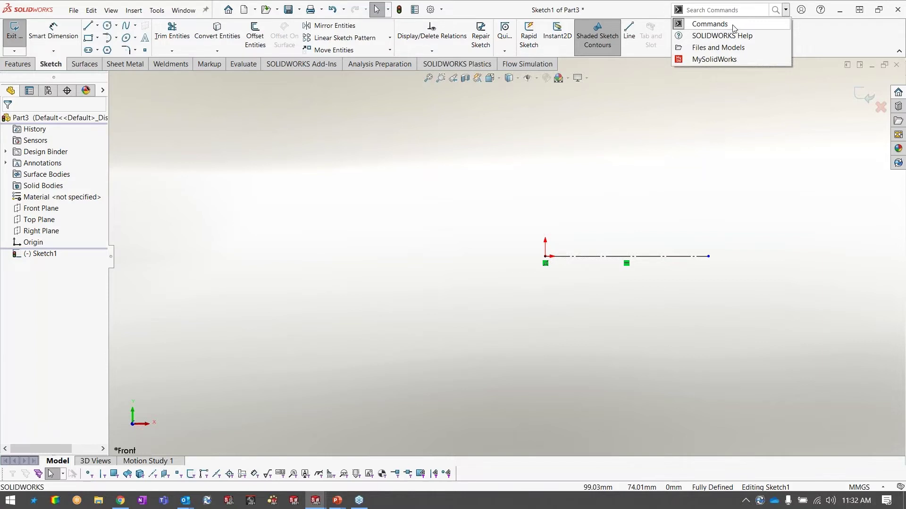
{"action": "left_click", "coordinate": [715, 61]}
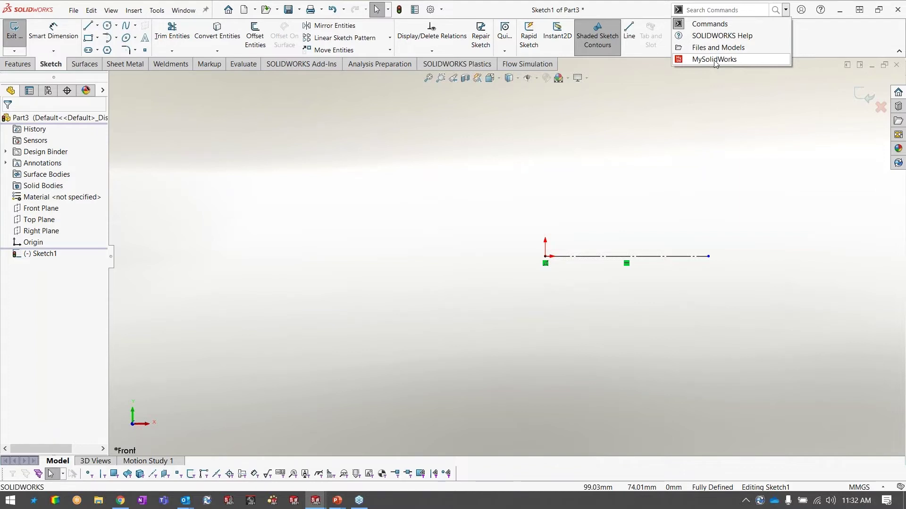
{"action": "left_click", "coordinate": [722, 24]}
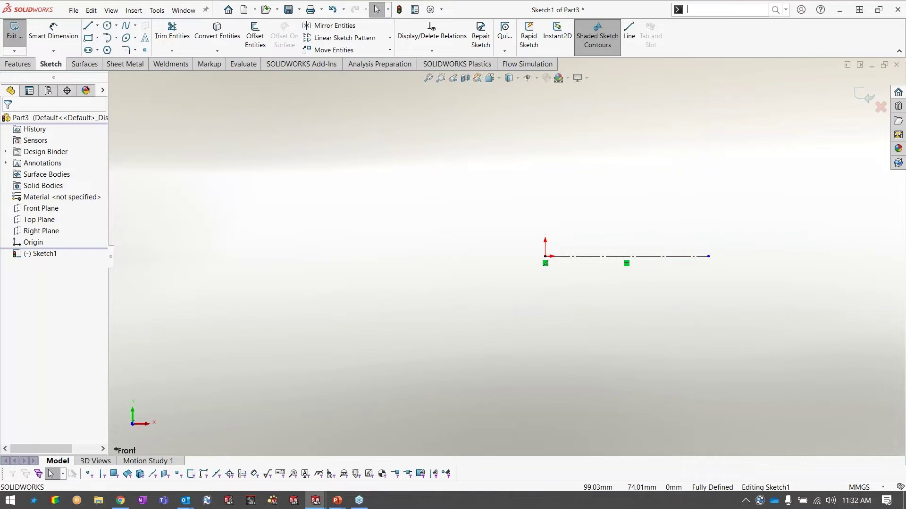
{"action": "type", "text": "dyn"}
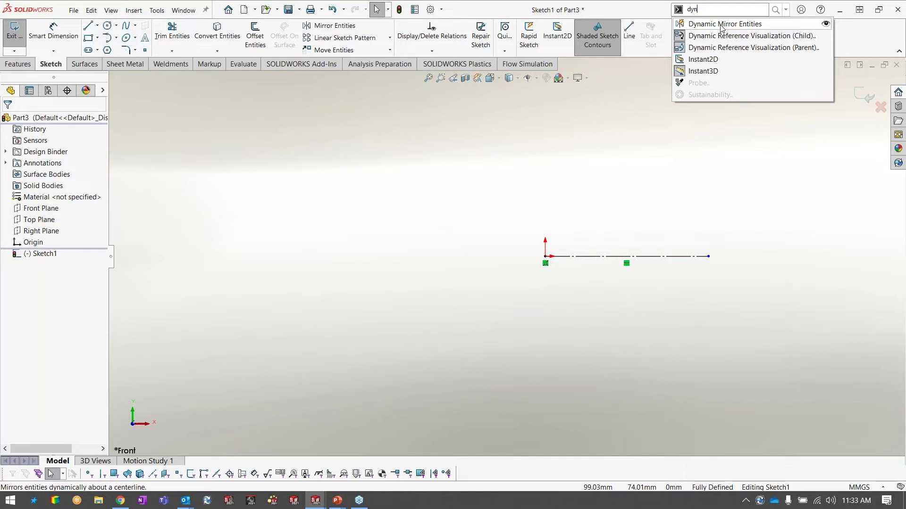
{"action": "left_click", "coordinate": [826, 25]}
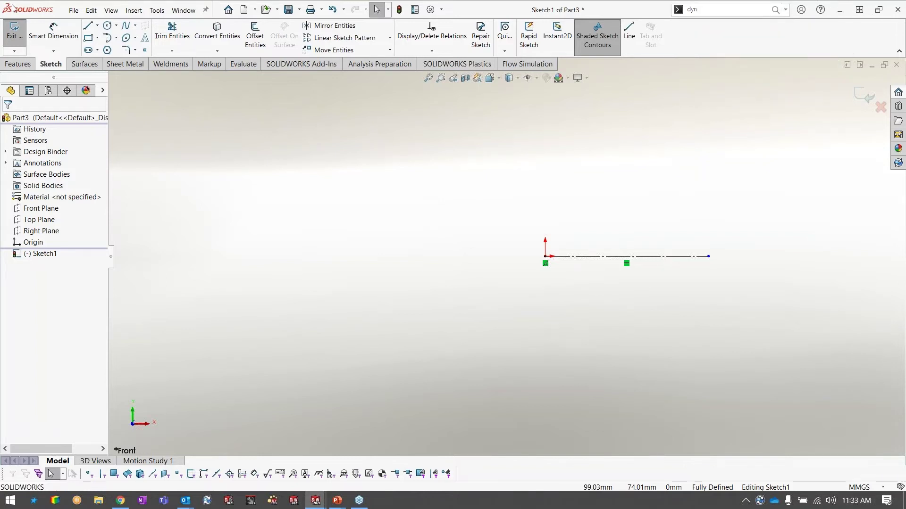
{"action": "left_click", "coordinate": [157, 10]}
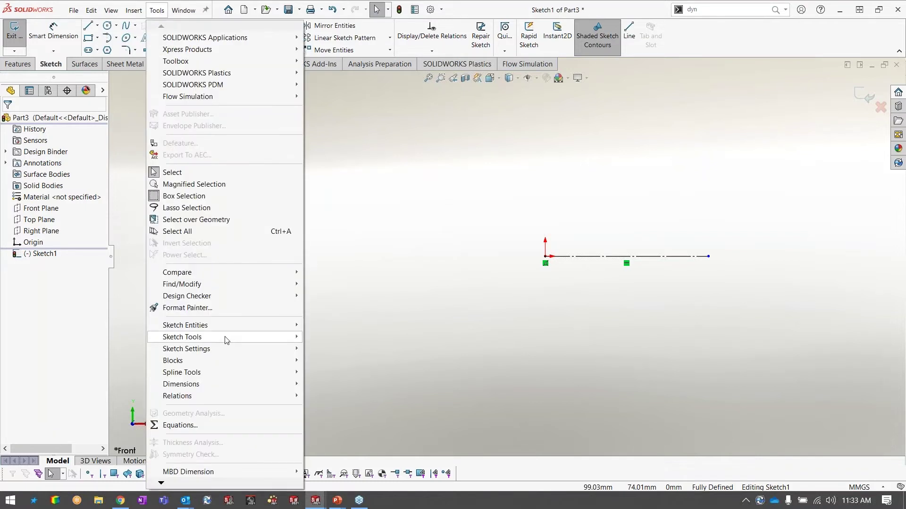
{"action": "mouse_move", "coordinate": [227, 340]}
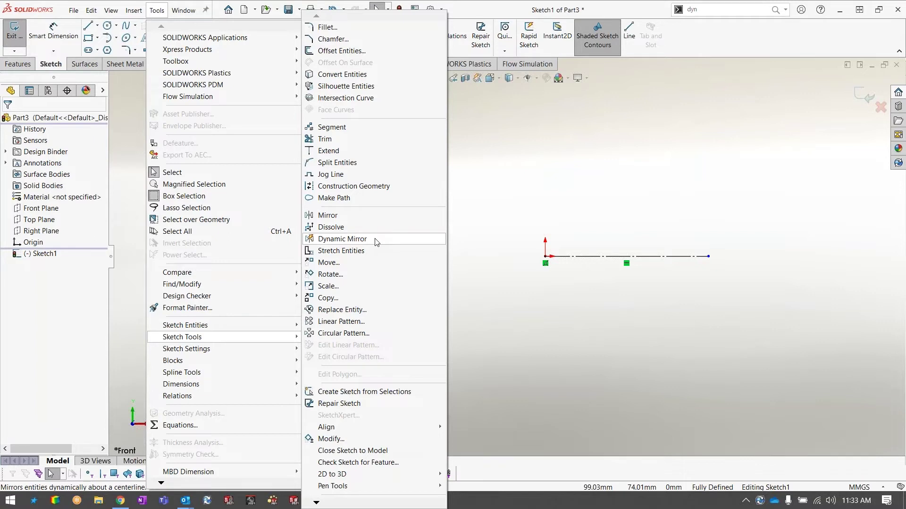
Step: Add the Dynamic Mirror Entities command to the sketch commands and activate it about the horizontal construction line
{"action": "left_click", "coordinate": [700, 10]}
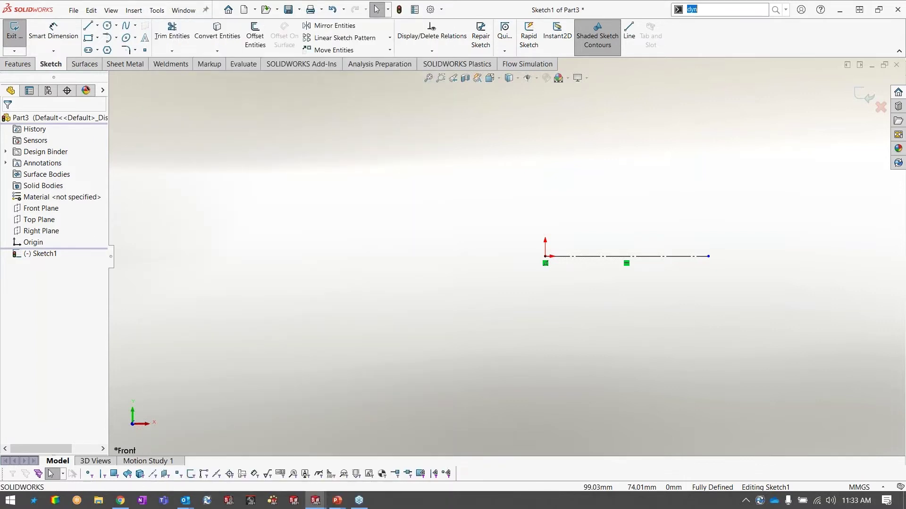
{"action": "left_click", "coordinate": [777, 13]}
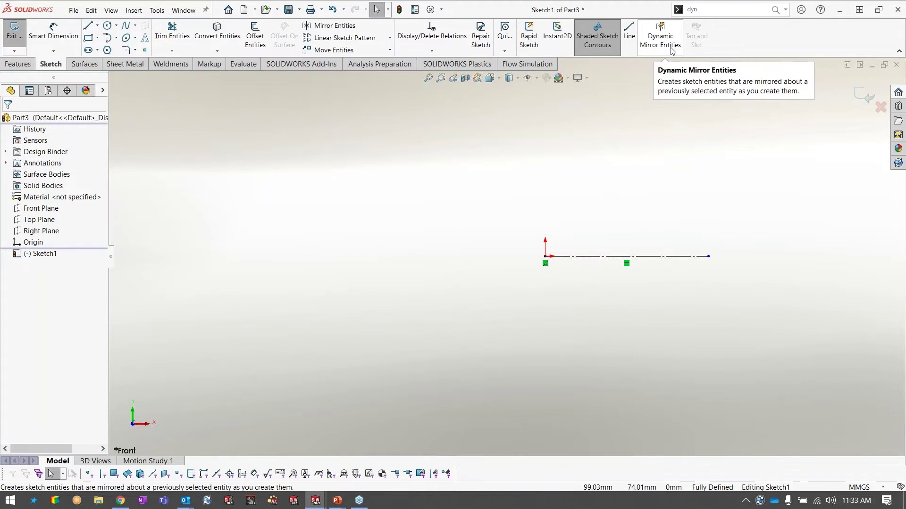
{"action": "left_click", "coordinate": [661, 32]}
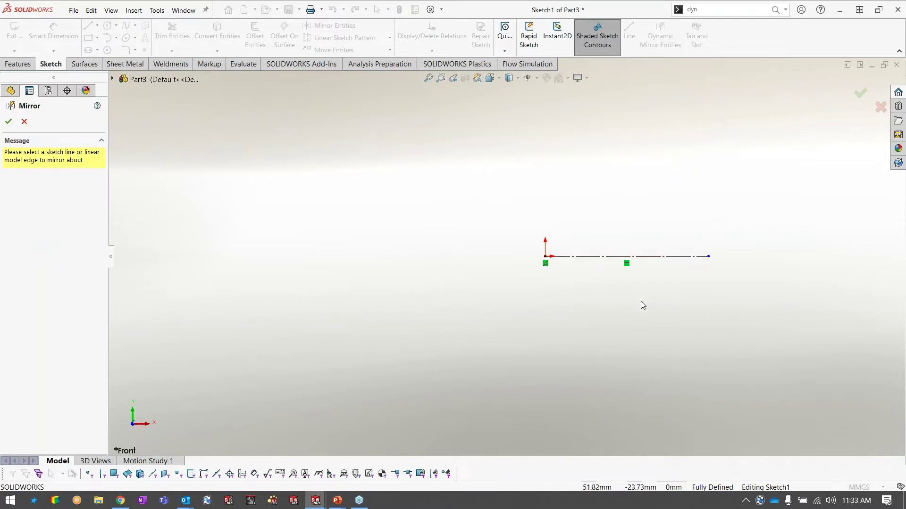
{"action": "left_click", "coordinate": [663, 262]}
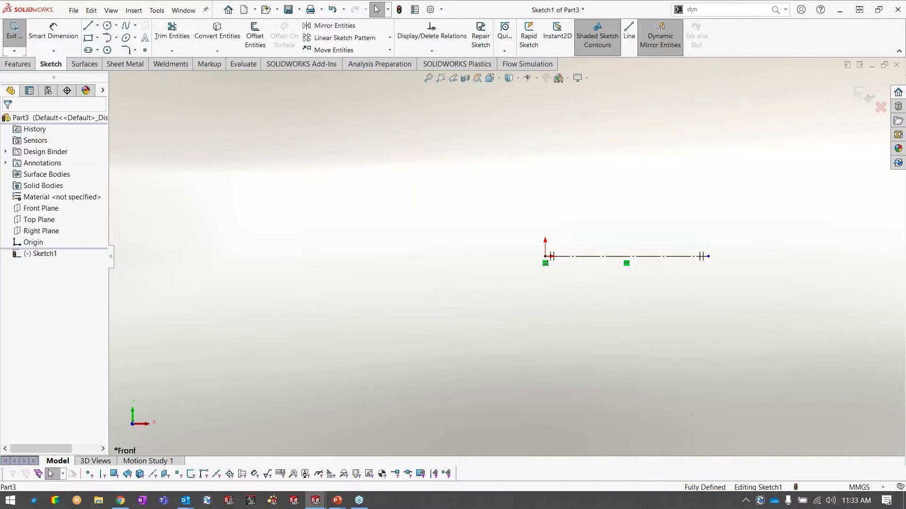
Step: Sketch a closed, dynamically mirrored T-shaped profile: slanted edges from the origin, a shoulder about 50.5 mm deep, and a stem ending at the centerline's far endpoint
{"action": "right_click_drag", "start_coordinate": [632, 290], "coordinate": [590, 288]}
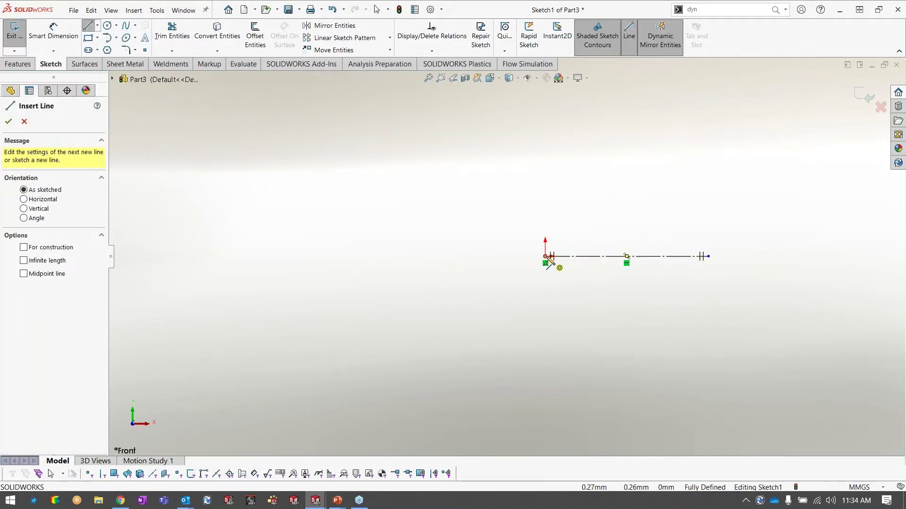
{"action": "left_click", "coordinate": [546, 257]}
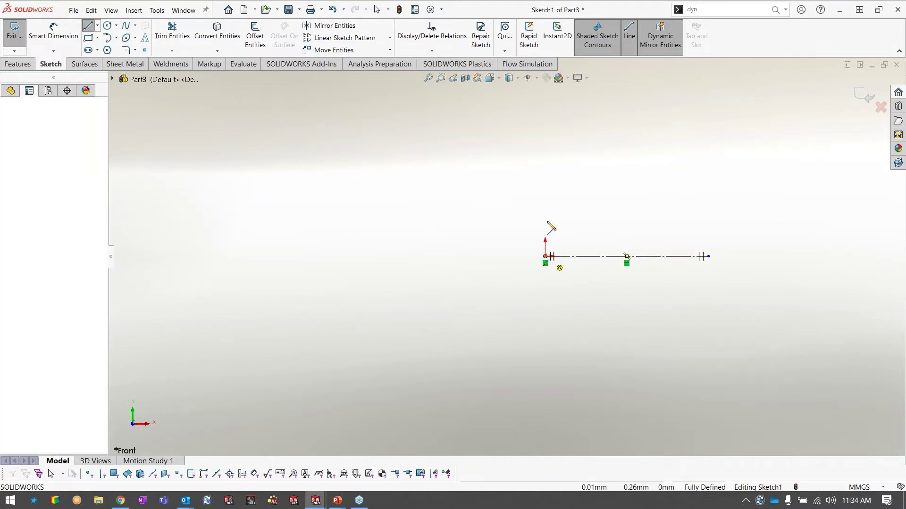
{"action": "left_click", "coordinate": [514, 117]}
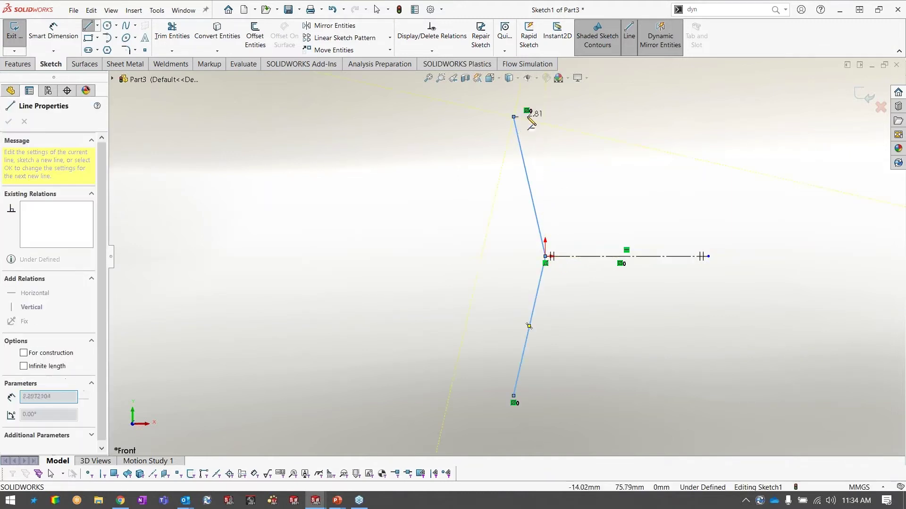
{"action": "left_click", "coordinate": [579, 117]}
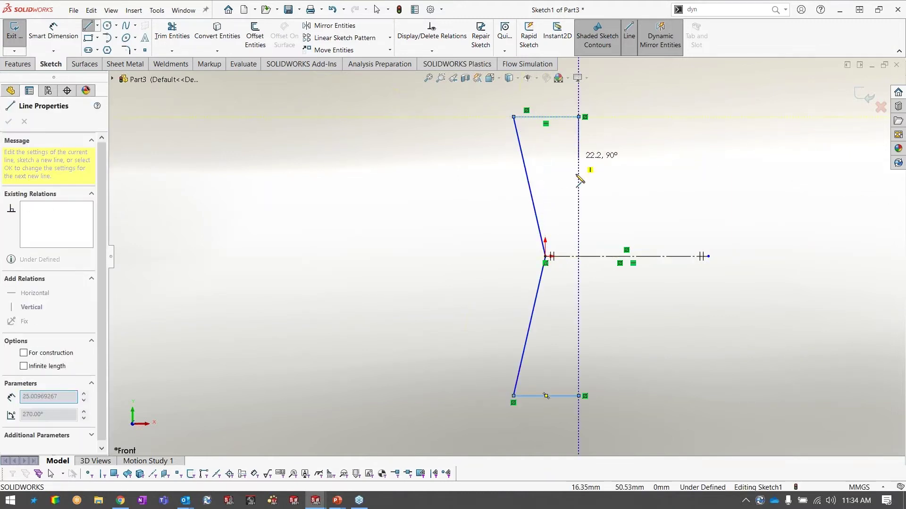
{"action": "left_click", "coordinate": [578, 210]}
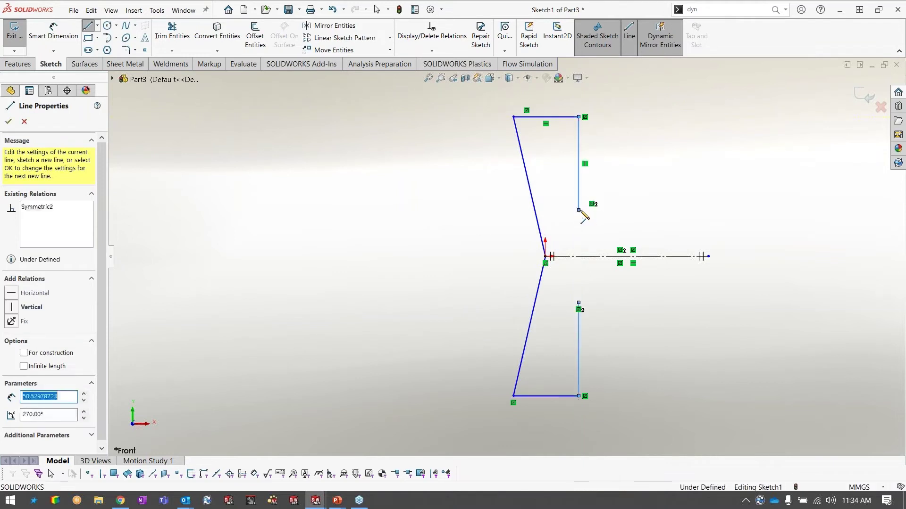
{"action": "left_click", "coordinate": [709, 210]}
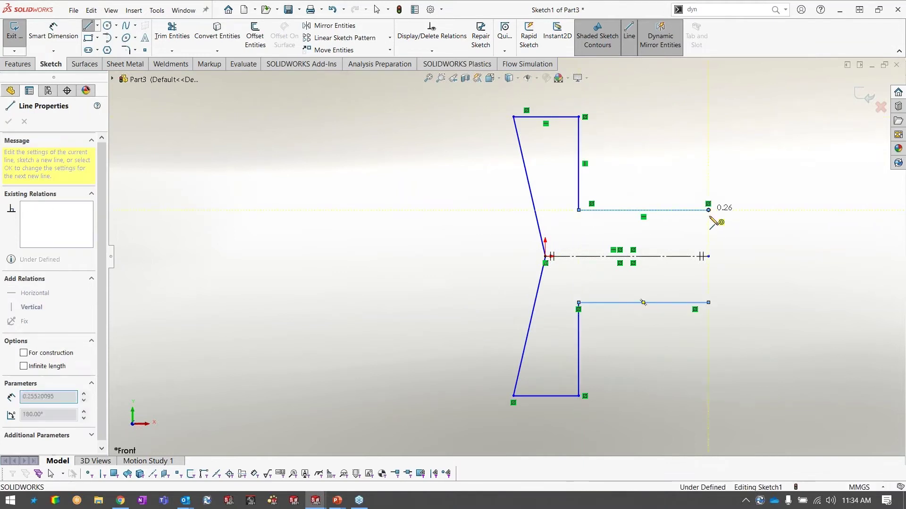
{"action": "left_click", "coordinate": [708, 257]}
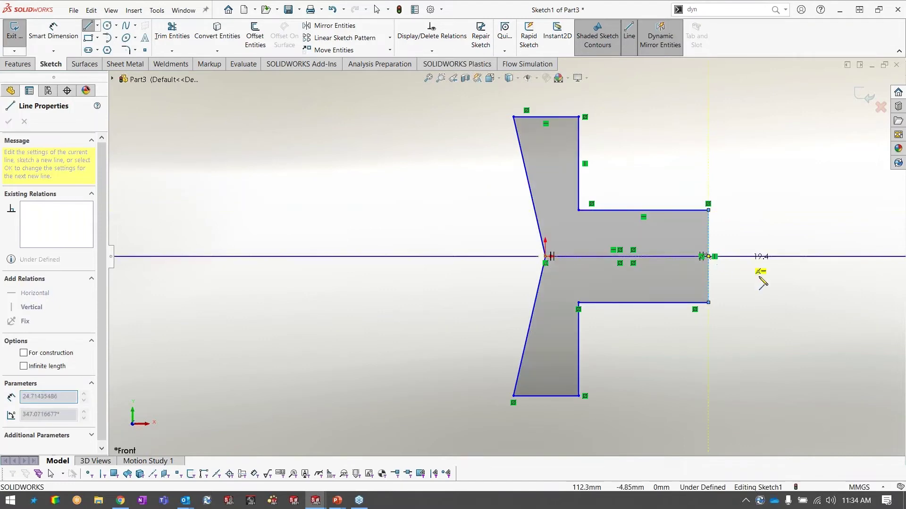
{"action": "key", "text": "Escape"}
{"action": "key", "text": "Escape"}
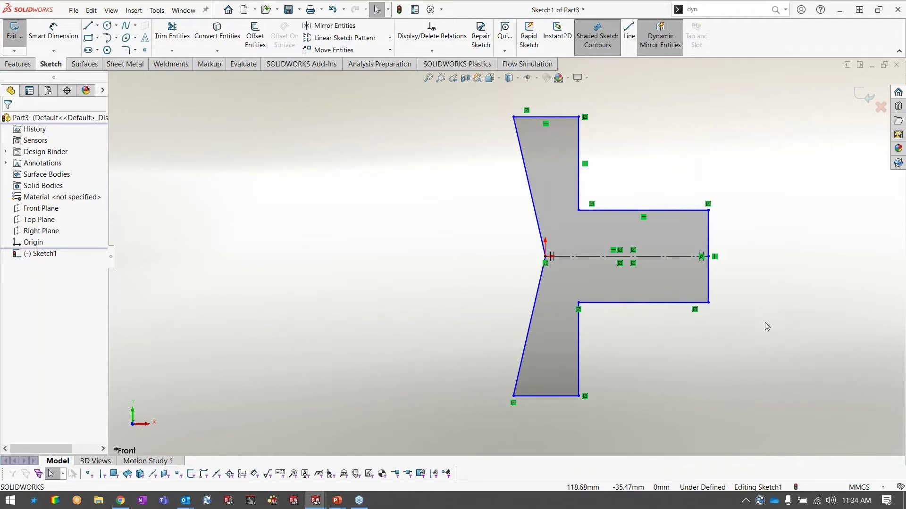
Step: Dimension the construction line below the profile and set its length to 65 mm
{"action": "right_click_drag", "start_coordinate": [765, 323], "coordinate": [766, 273]}
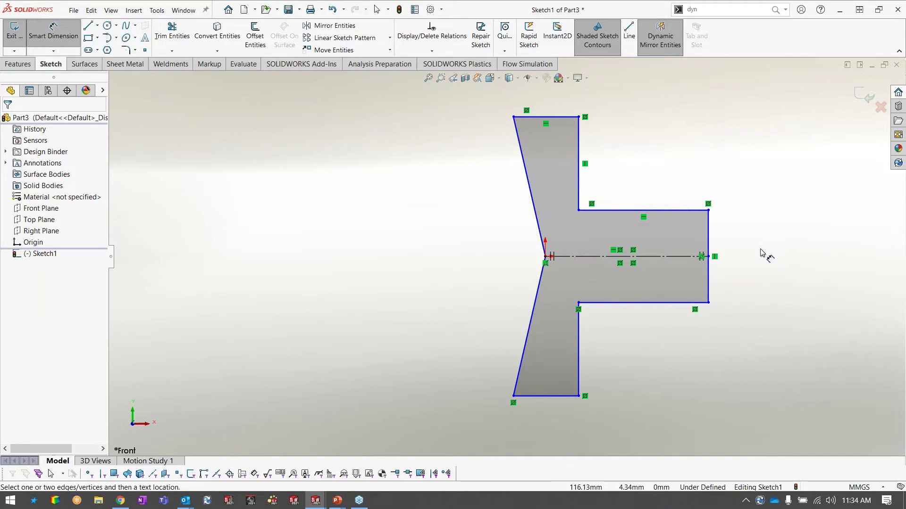
{"action": "left_click", "coordinate": [661, 257]}
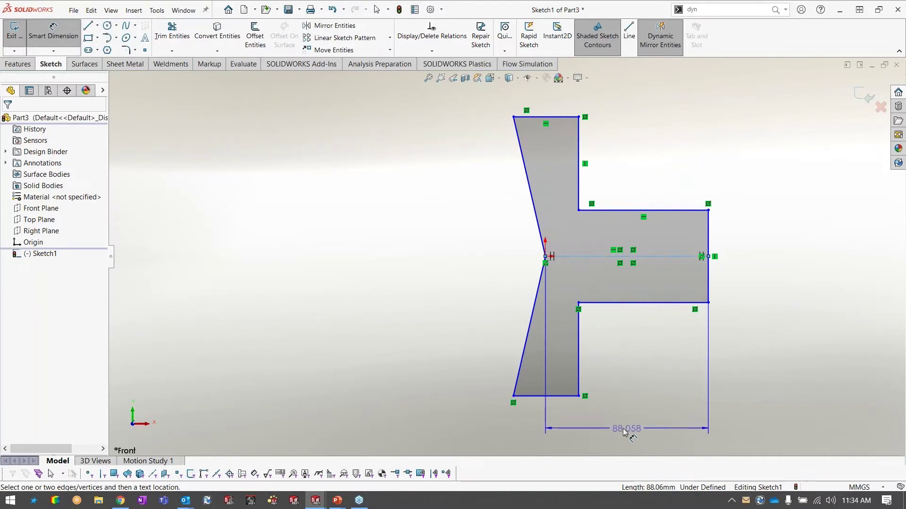
{"action": "left_click", "coordinate": [623, 428]}
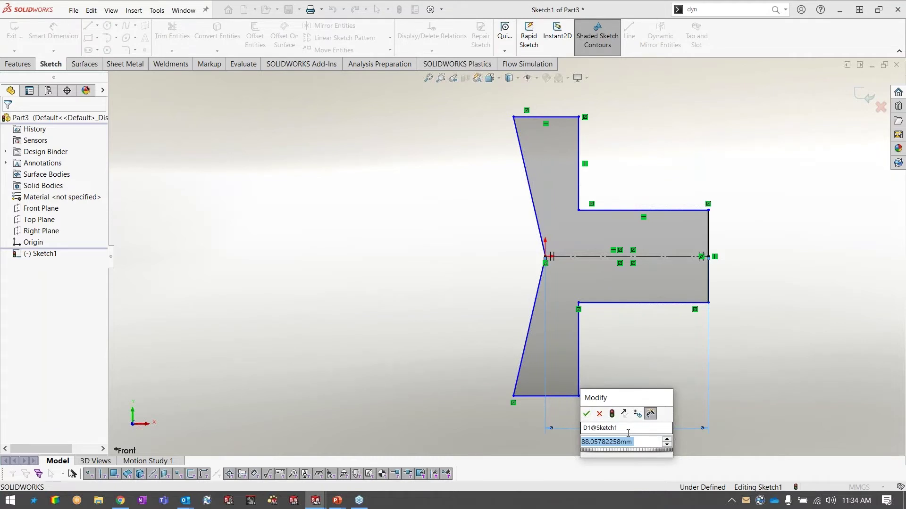
{"action": "type", "text": "65"}
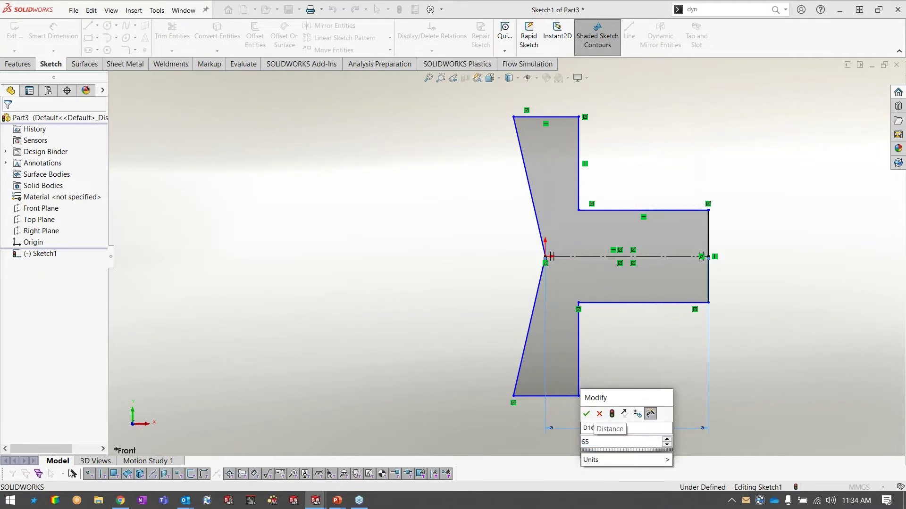
{"action": "key", "text": "Return"}
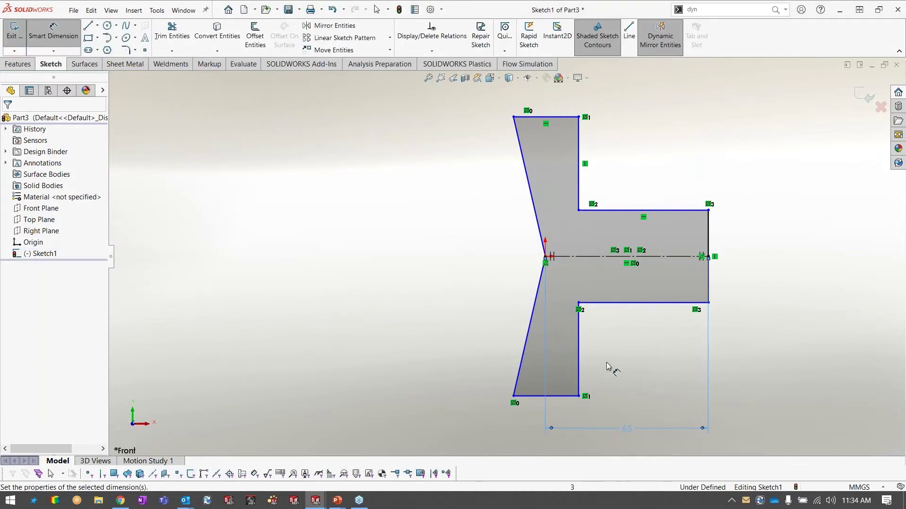
Step: Dimension the angle between the two slanted edges meeting at the origin and set it to 178°
{"action": "left_click", "coordinate": [539, 231]}
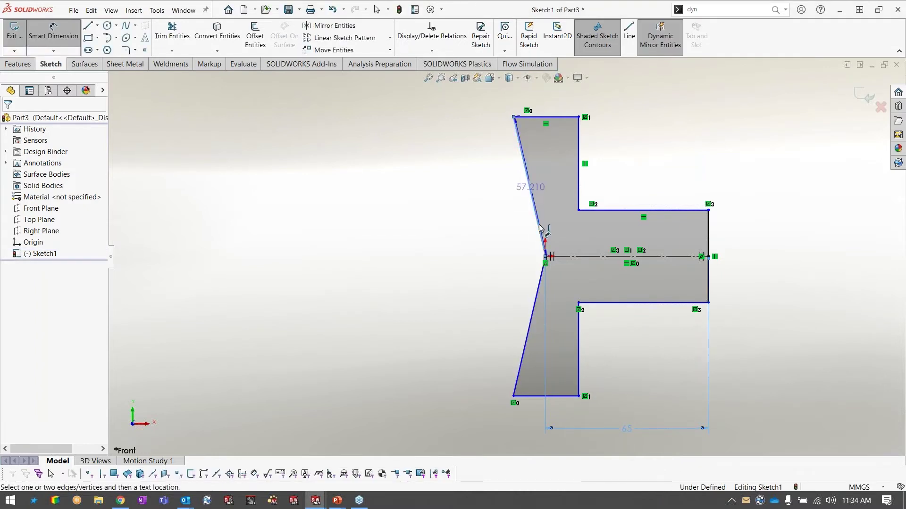
{"action": "left_click", "coordinate": [539, 278]}
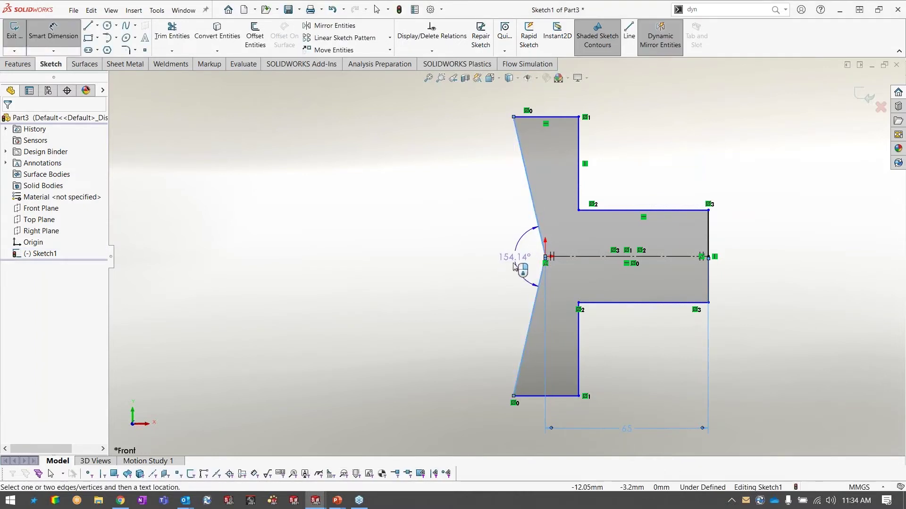
{"action": "left_click", "coordinate": [472, 265]}
{"action": "type", "text": "178"}
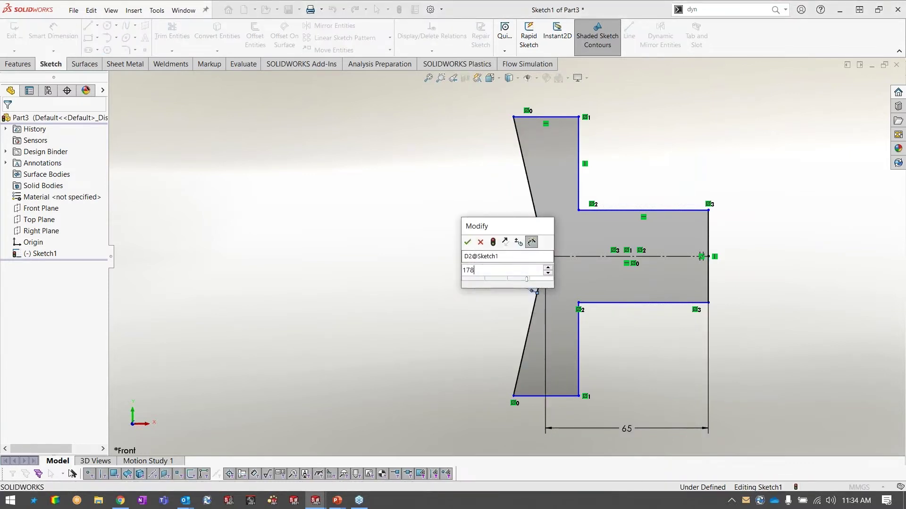
{"action": "key", "text": "Return"}
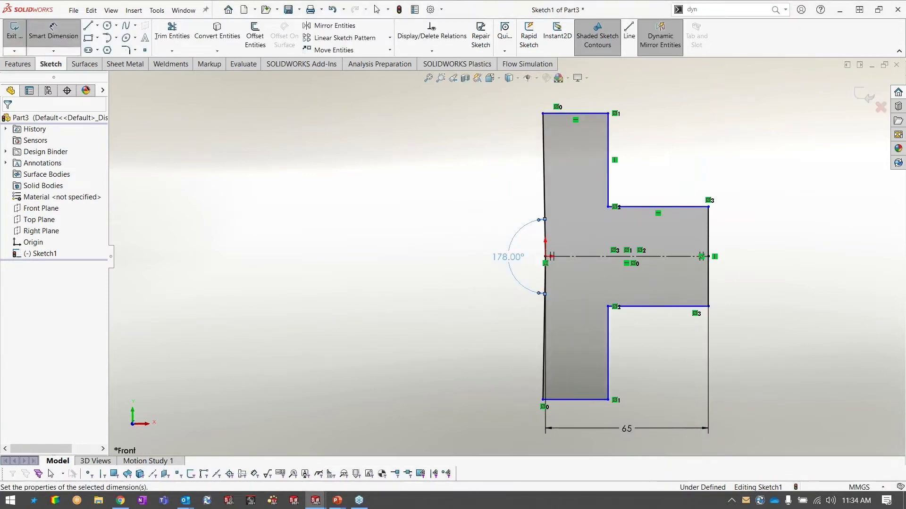
Step: Dimension the end edge of the T-profile's stem and set the stem width to 15 mm
{"action": "left_click", "coordinate": [708, 231]}
{"action": "left_click", "coordinate": [790, 264]}
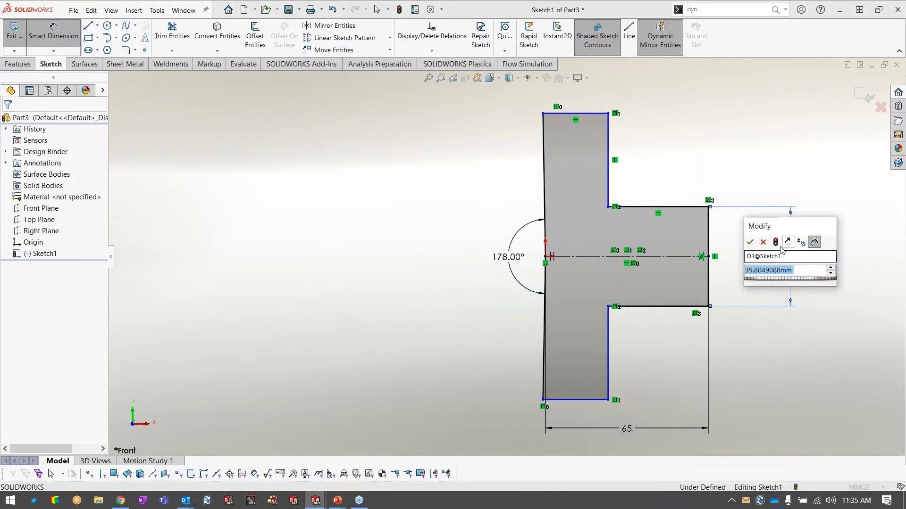
{"action": "type", "text": "15"}
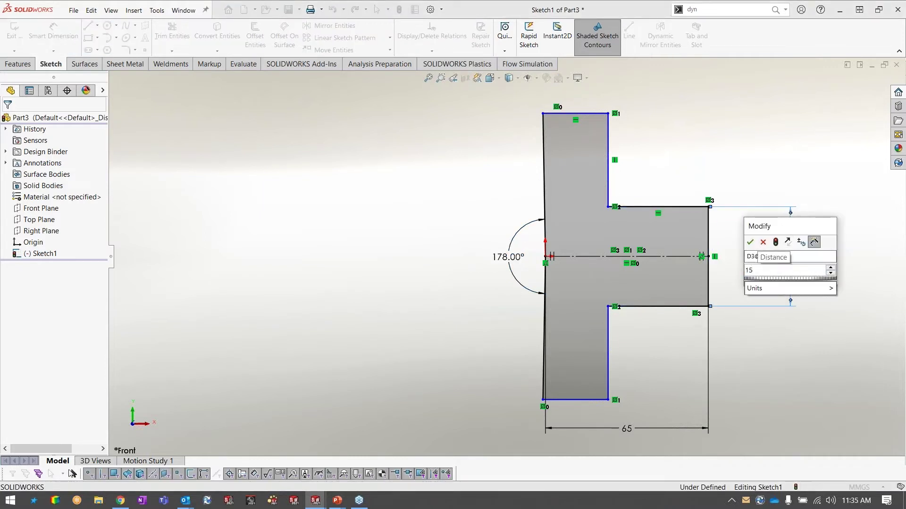
{"action": "key", "text": "Return"}
Step: Dimension the short upper edge of the T-profile's crossbar and set its thickness to 6 mm
{"action": "left_click", "coordinate": [581, 114]}
{"action": "left_click", "coordinate": [576, 100]}
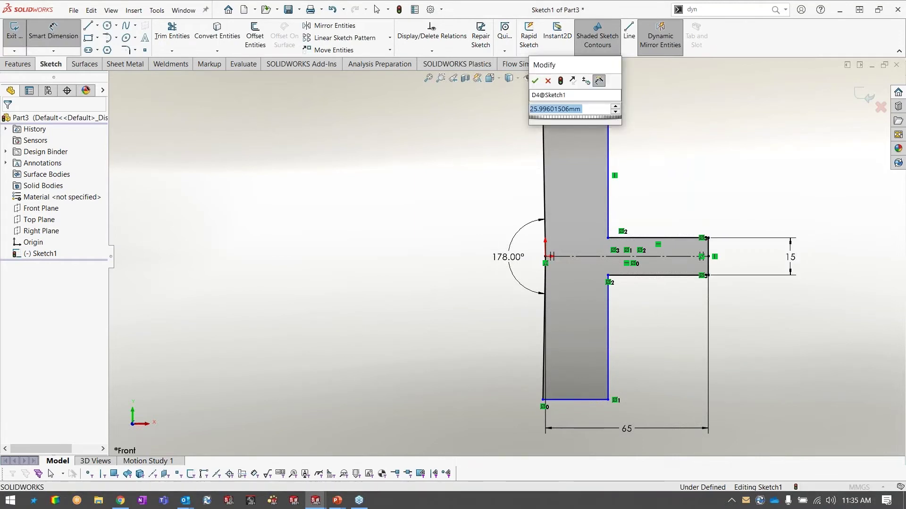
{"action": "type", "text": "6"}
{"action": "key", "text": "Return"}
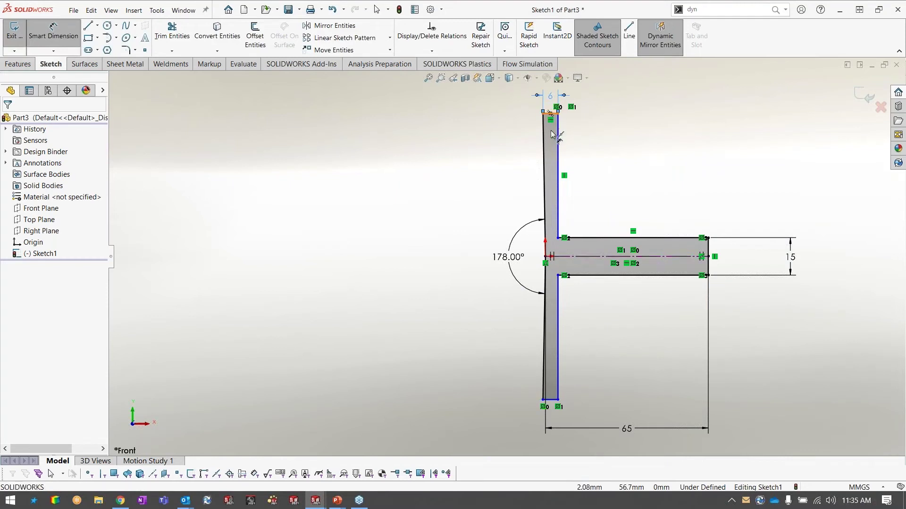
Step: Dimension the crossbar's overall height between its upper and lower outer corners, set it to 55 mm, and exit the sketch
{"action": "left_click", "coordinate": [542, 400]}
{"action": "left_click", "coordinate": [543, 112]}
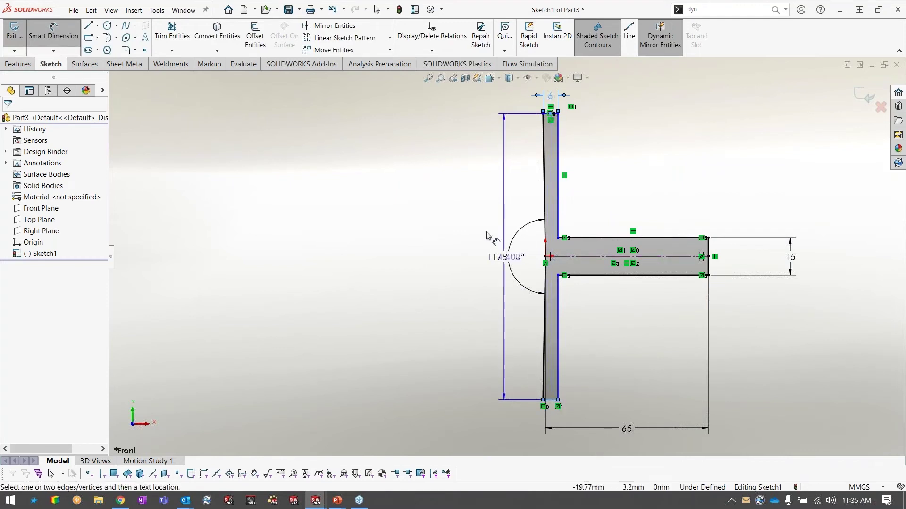
{"action": "left_click", "coordinate": [467, 370]}
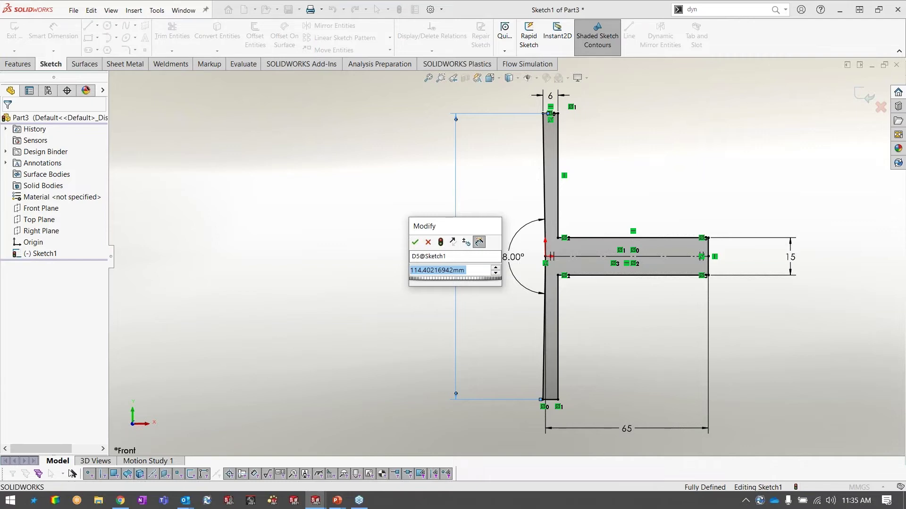
{"action": "type", "text": "55"}
{"action": "key", "text": "Return"}
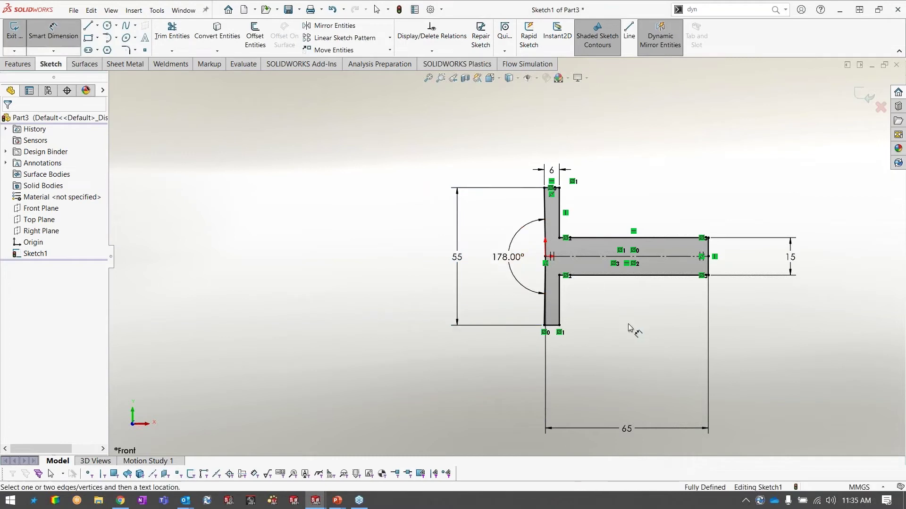
{"action": "left_click", "coordinate": [863, 92]}
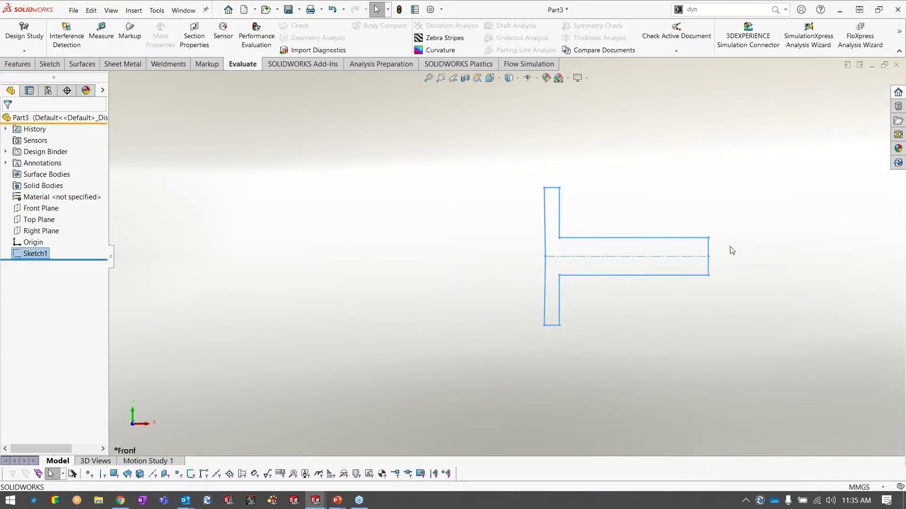
Step: Extrude the T-shaped profile into a solid by pulling it freehand, adjusting it to extend to both sides of the Front Plane
{"action": "left_click", "coordinate": [760, 205]}
{"action": "mouse_move", "coordinate": [741, 222]}
{"action": "middle_mouse_down"}
{"action": "mouse_move", "coordinate": [734, 246]}
{"action": "mouse_move", "coordinate": [699, 252]}
{"action": "middle_mouse_up"}
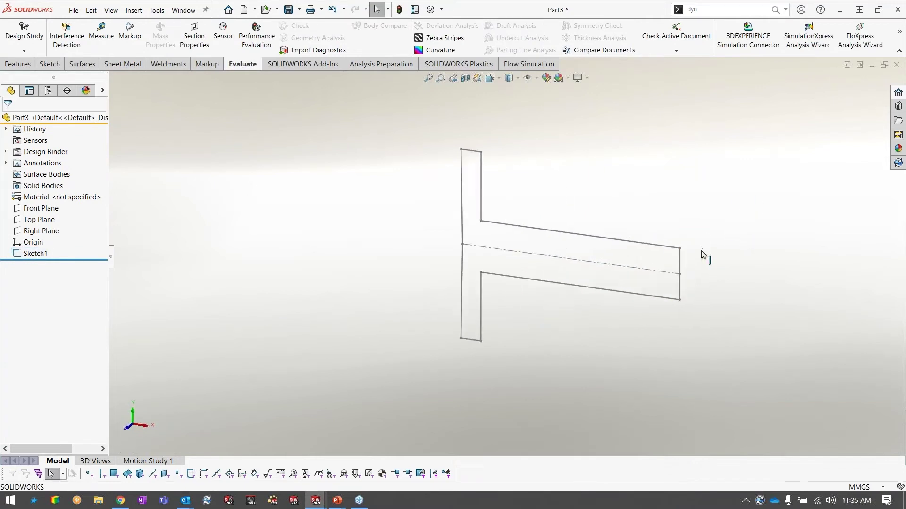
{"action": "left_click", "coordinate": [616, 240]}
{"action": "left_click", "coordinate": [678, 271]}
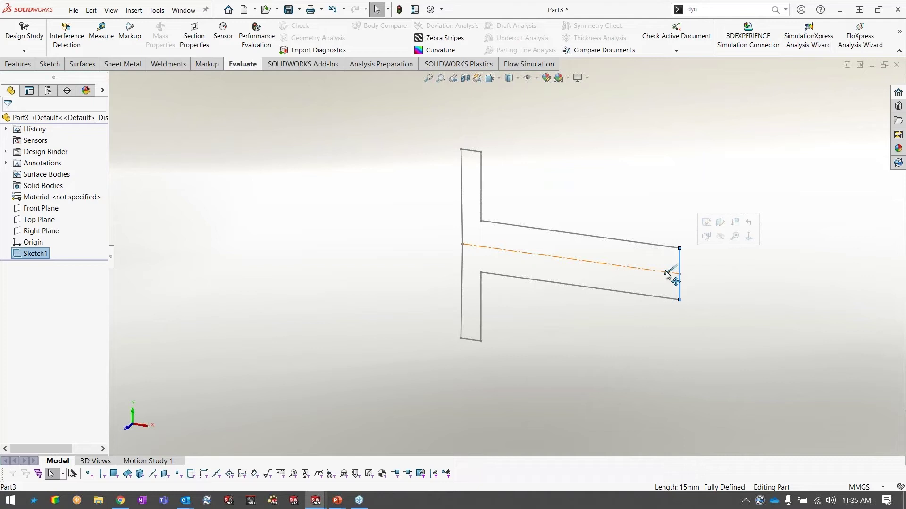
{"action": "key", "text": "e"}
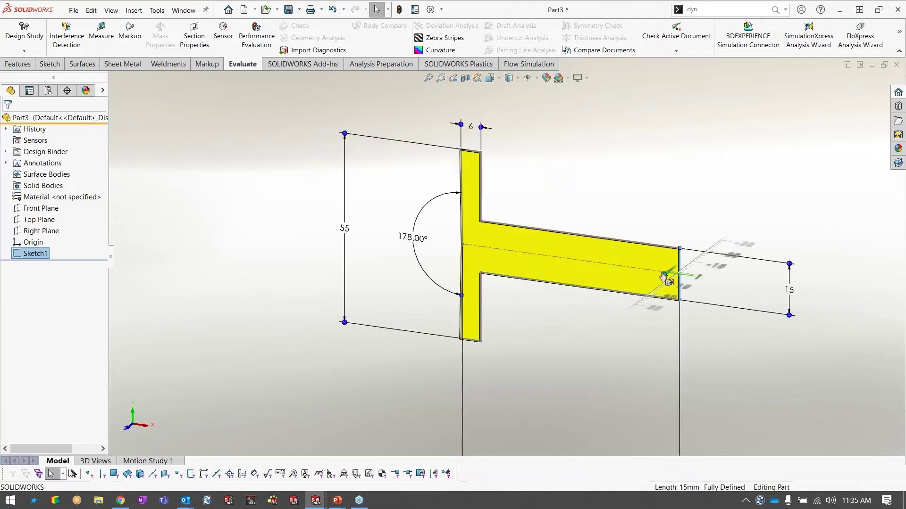
{"action": "left_click_drag", "start_coordinate": [663, 279], "coordinate": [628, 304]}
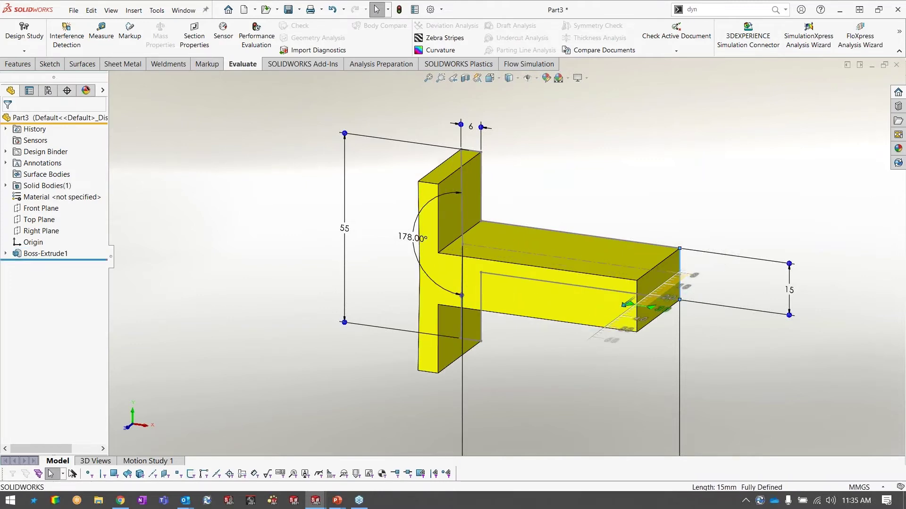
{"action": "left_click_drag", "start_coordinate": [627, 304], "coordinate": [644, 291]}
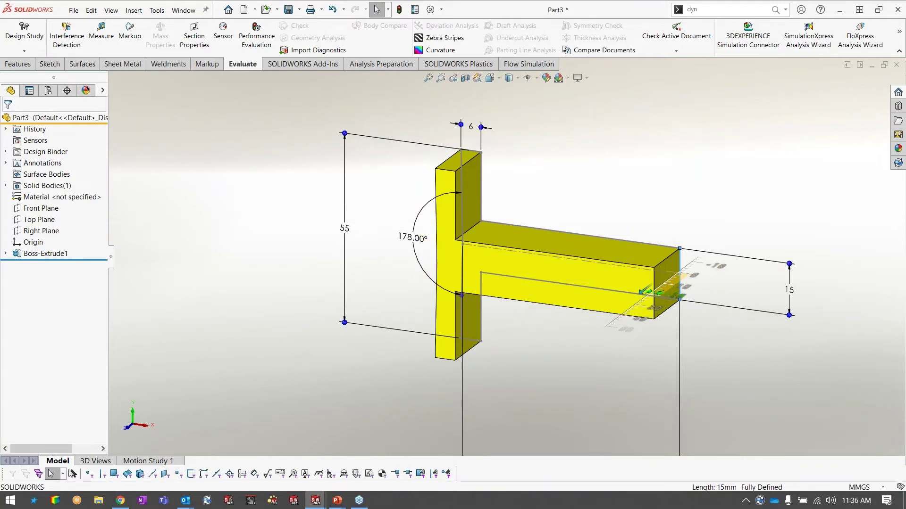
{"action": "mouse_move", "coordinate": [645, 291]}
{"action": "left_mouse_down"}
{"action": "mouse_move", "coordinate": [634, 299]}
{"action": "mouse_move", "coordinate": [666, 278]}
{"action": "mouse_move", "coordinate": [656, 281]}
{"action": "left_mouse_up"}
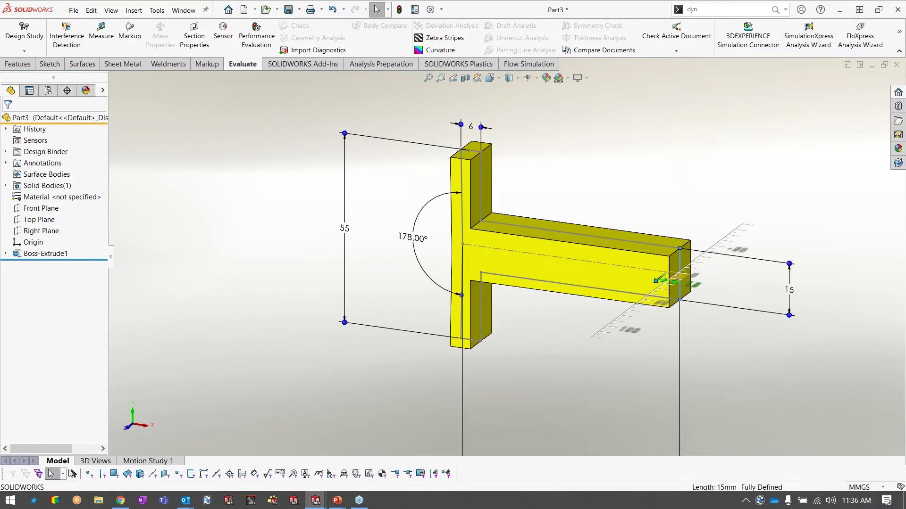
{"action": "left_click_drag", "start_coordinate": [657, 281], "coordinate": [658, 281]}
{"action": "left_click", "coordinate": [680, 179]}
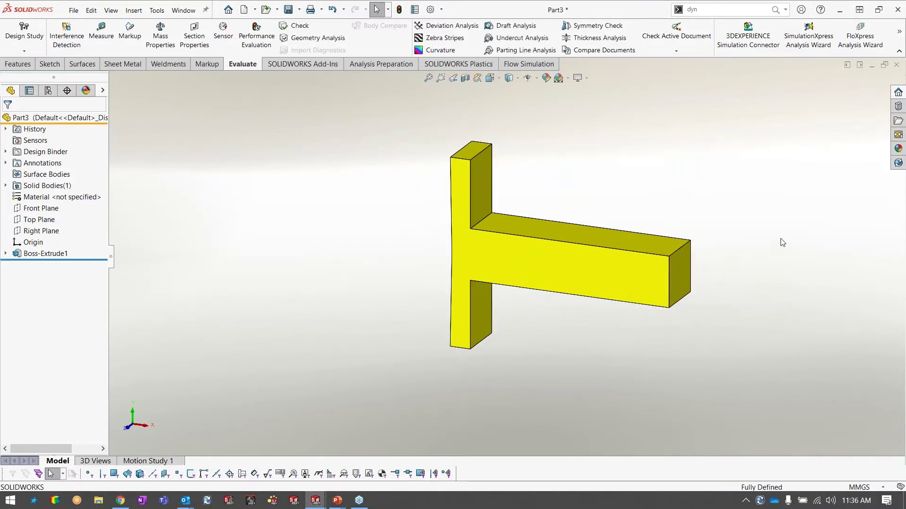
Step: Display the T-shaped extrusion's dimensions on the model and examine its depth dimension
{"action": "middle_click_drag", "start_coordinate": [794, 256], "coordinate": [644, 281]}
{"action": "double_click", "coordinate": [626, 276]}
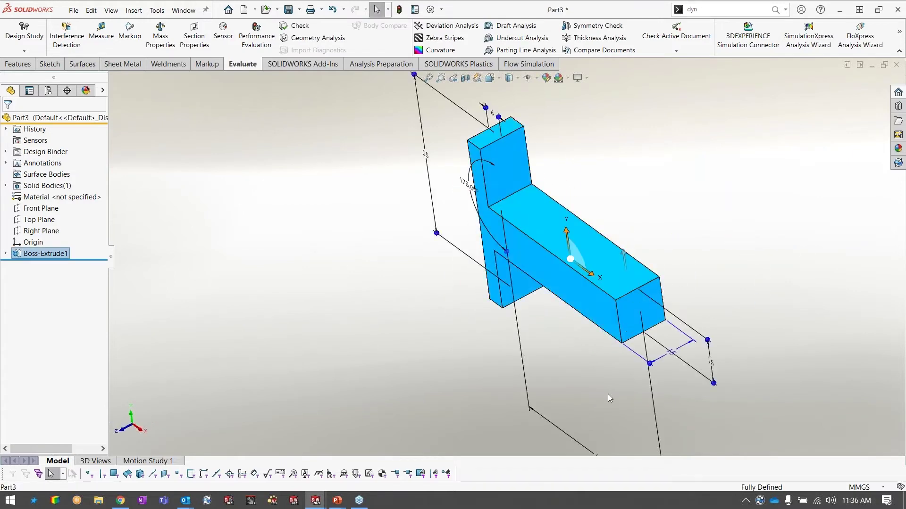
{"action": "middle_click_drag", "start_coordinate": [608, 396], "coordinate": [632, 363]}
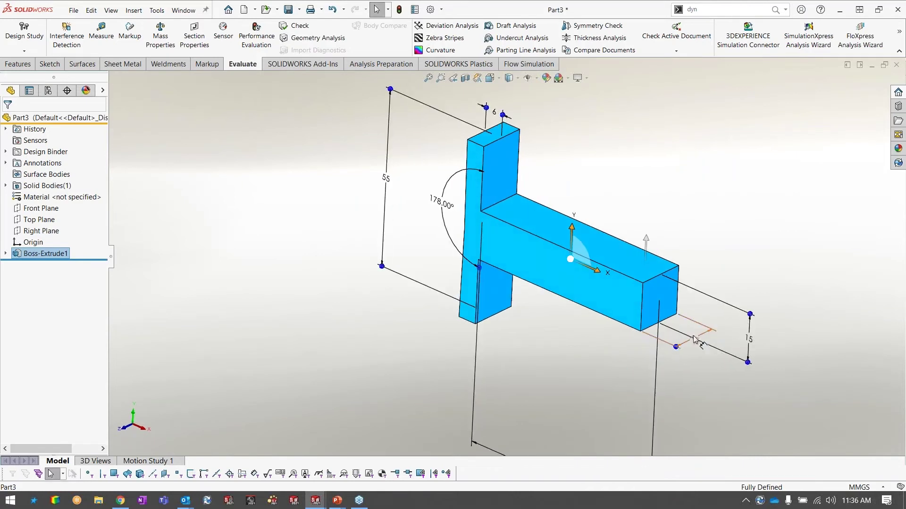
{"action": "left_click", "coordinate": [692, 342]}
{"action": "left_click", "coordinate": [720, 223]}
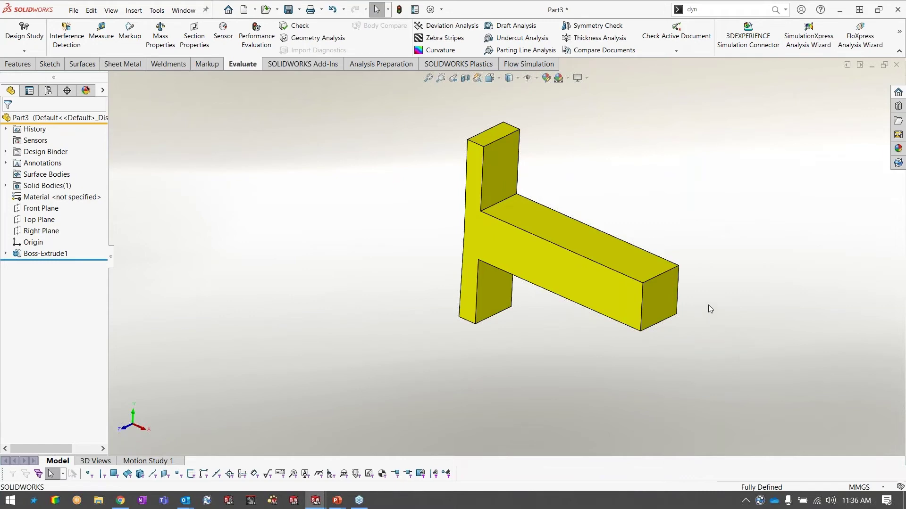
Step: Sketch a corner rectangle about 22 mm long on the rear T-shaped face, spanning the stem's full width from its free end
{"action": "mouse_move", "coordinate": [712, 292]}
{"action": "middle_mouse_down"}
{"action": "mouse_move", "coordinate": [695, 309]}
{"action": "mouse_move", "coordinate": [650, 318]}
{"action": "mouse_move", "coordinate": [454, 310]}
{"action": "middle_mouse_up"}
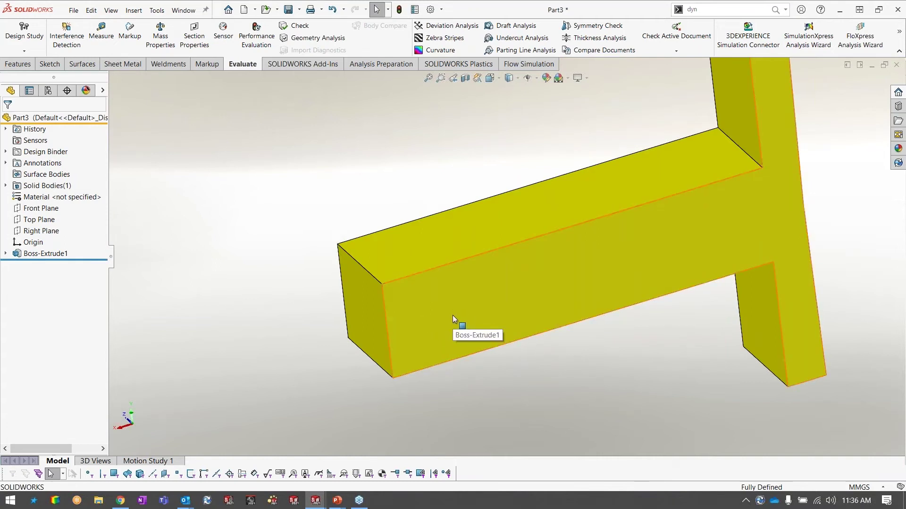
{"action": "left_click", "coordinate": [452, 316]}
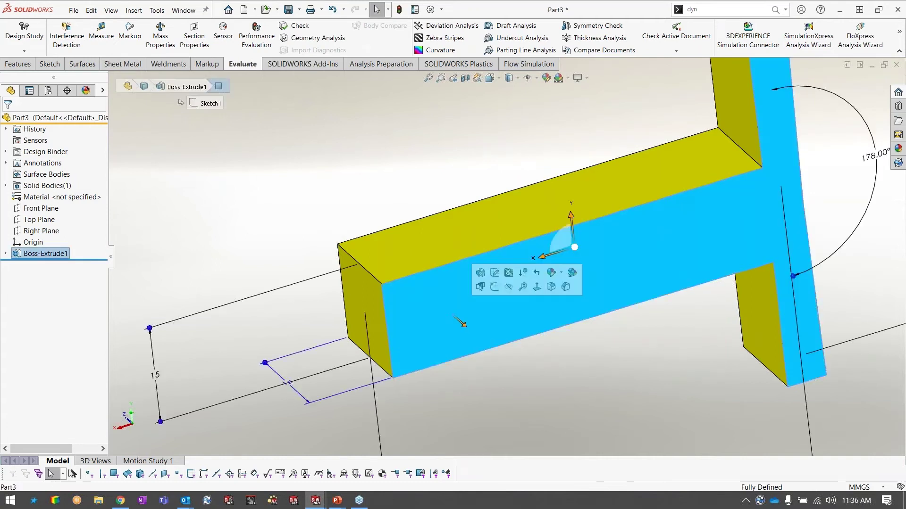
{"action": "left_click", "coordinate": [494, 287]}
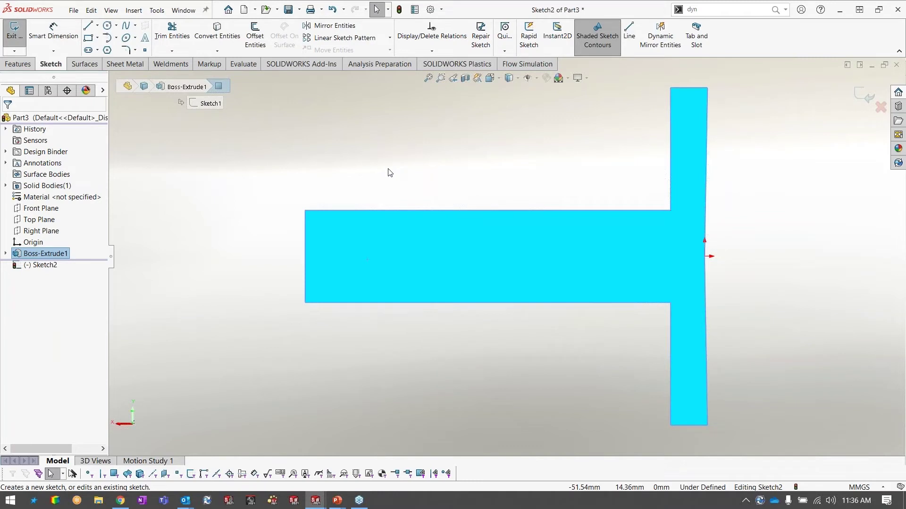
{"action": "key", "text": "s"}
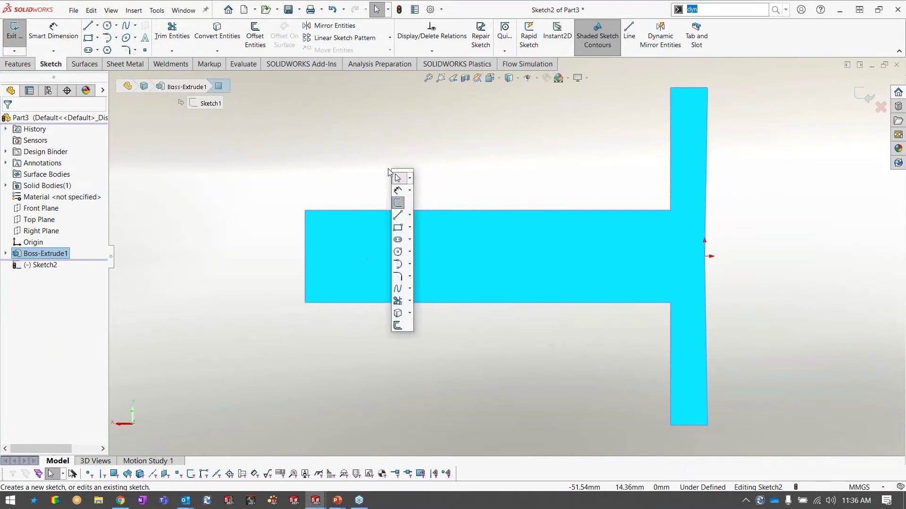
{"action": "left_click", "coordinate": [398, 228]}
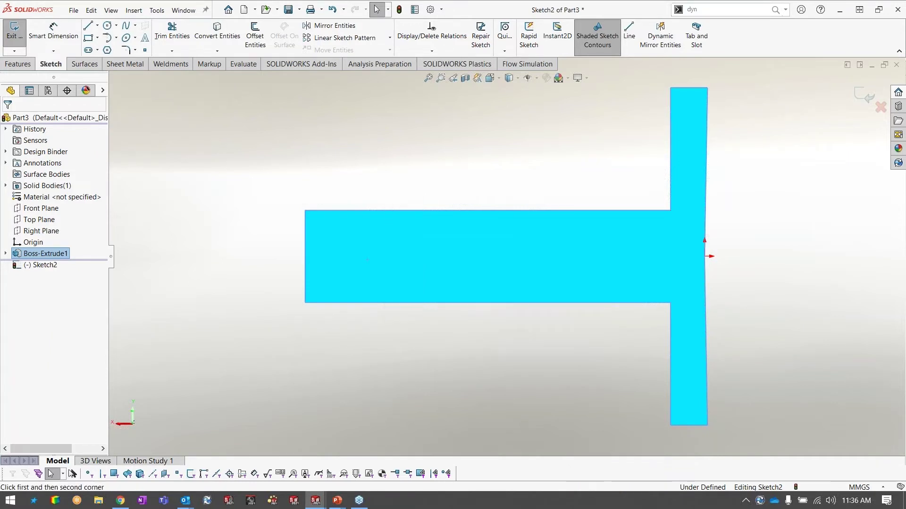
{"action": "left_click", "coordinate": [306, 211]}
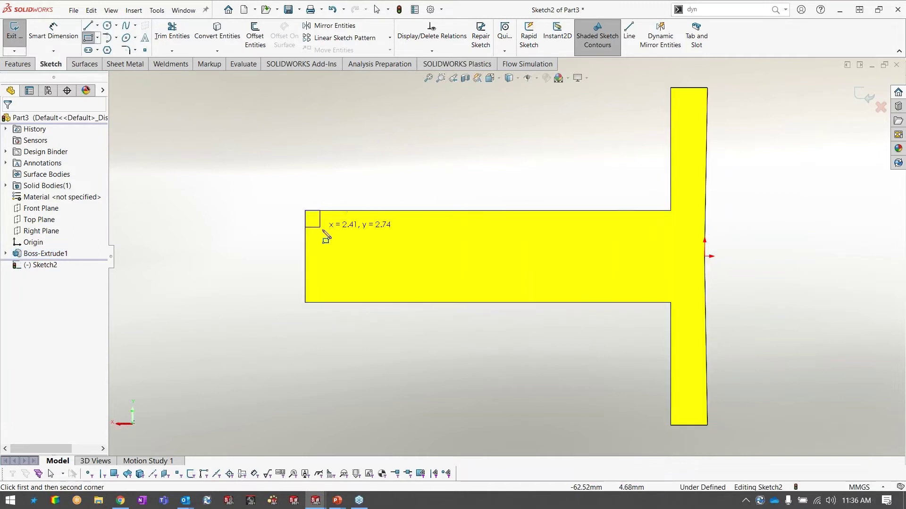
{"action": "left_click", "coordinate": [441, 303]}
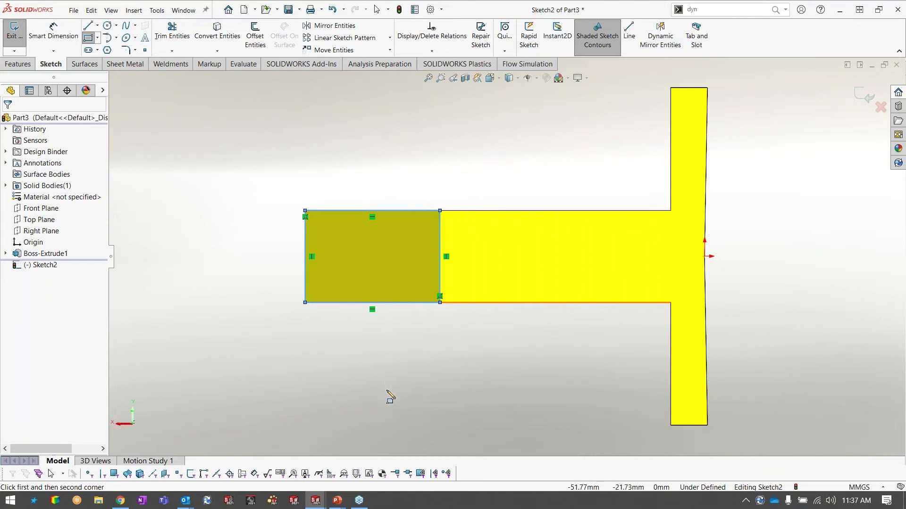
Step: Dimension the rectangle's length along the stem, accepting the size as drawn
{"action": "right_click_drag", "start_coordinate": [390, 387], "coordinate": [390, 310]}
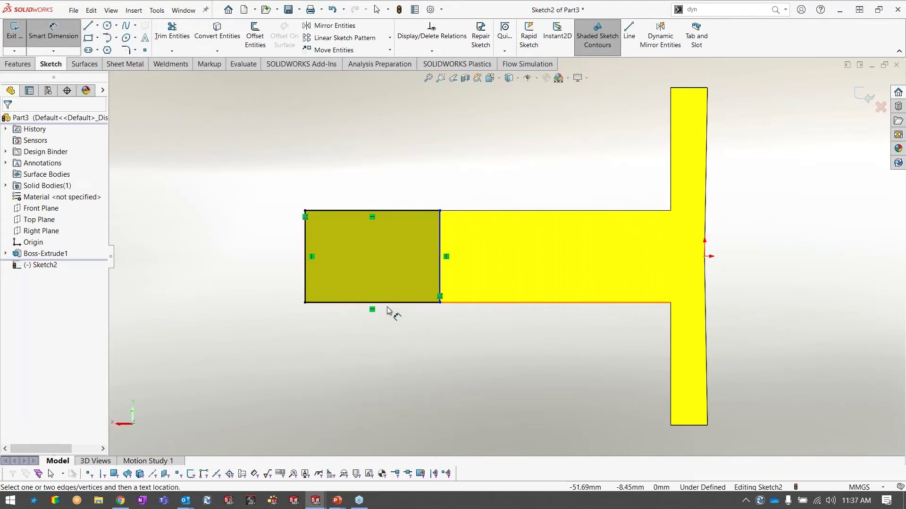
{"action": "left_click", "coordinate": [388, 306]}
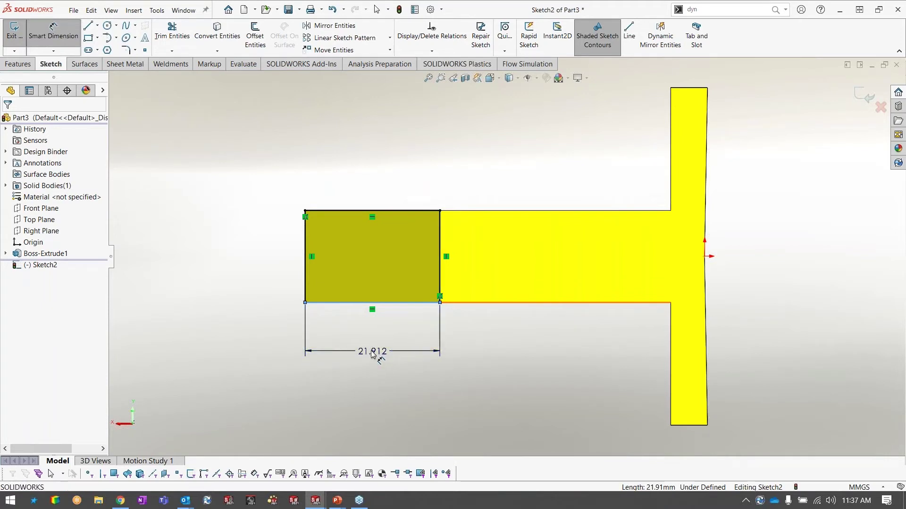
{"action": "left_click", "coordinate": [373, 355]}
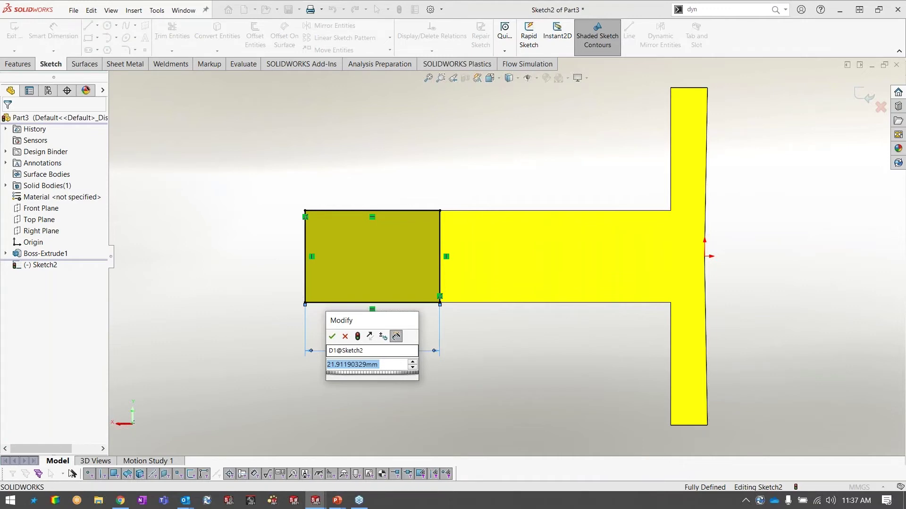
{"action": "key", "text": "Return"}
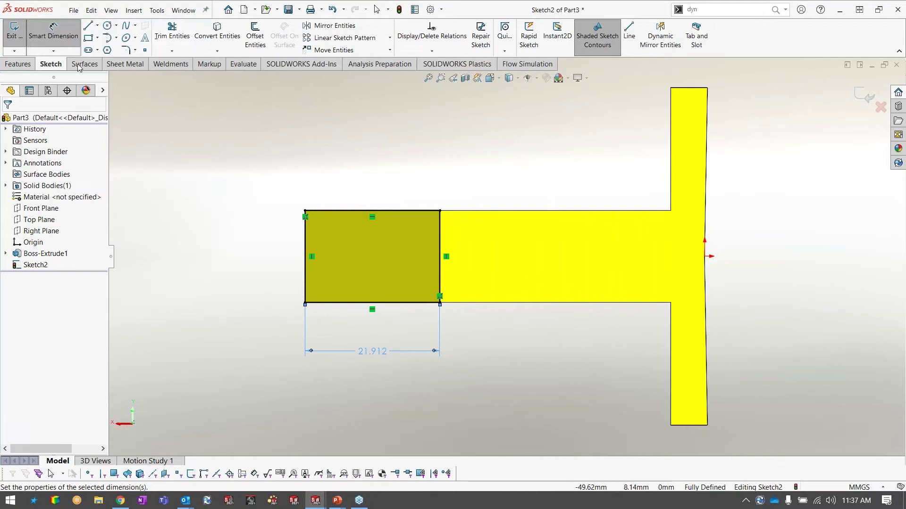
Step: Extrude the rectangle as a blind boss 10 mm outward from the rear face, merged with the T-shaped body
{"action": "left_click", "coordinate": [23, 65]}
{"action": "left_click", "coordinate": [26, 46]}
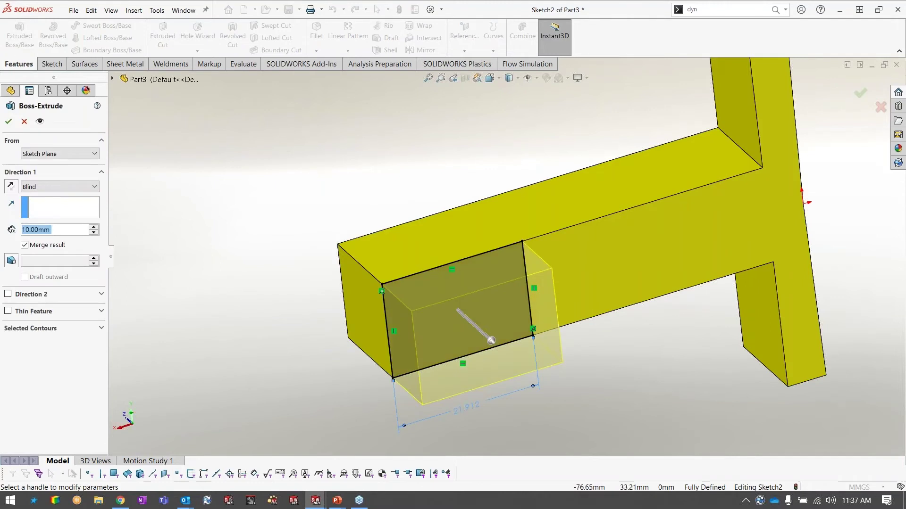
{"action": "left_click", "coordinate": [8, 121]}
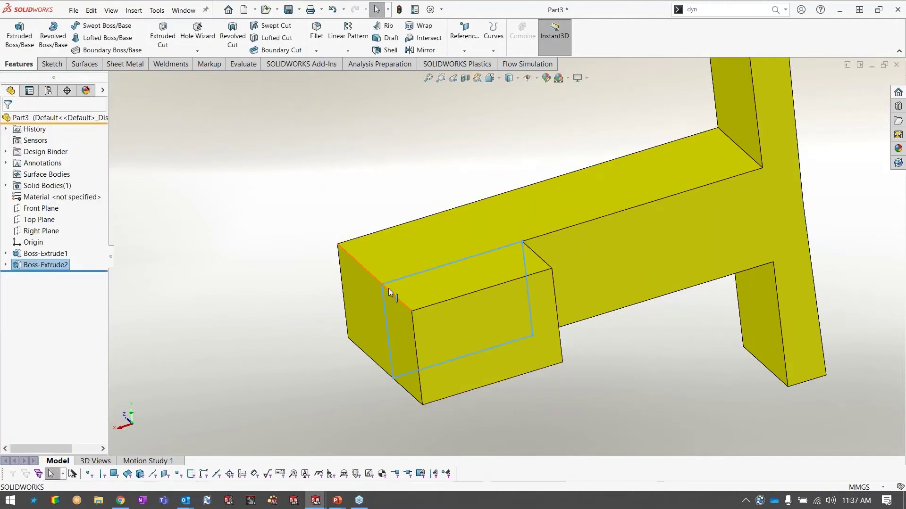
Step: Set the boss's length along the stem to an equation: the T-shape's overall 65 mm length dimension divided by 2.5
{"action": "mouse_move", "coordinate": [523, 328]}
{"action": "middle_mouse_down"}
{"action": "mouse_move", "coordinate": [521, 384]}
{"action": "mouse_move", "coordinate": [528, 313]}
{"action": "mouse_move", "coordinate": [529, 352]}
{"action": "middle_mouse_up"}
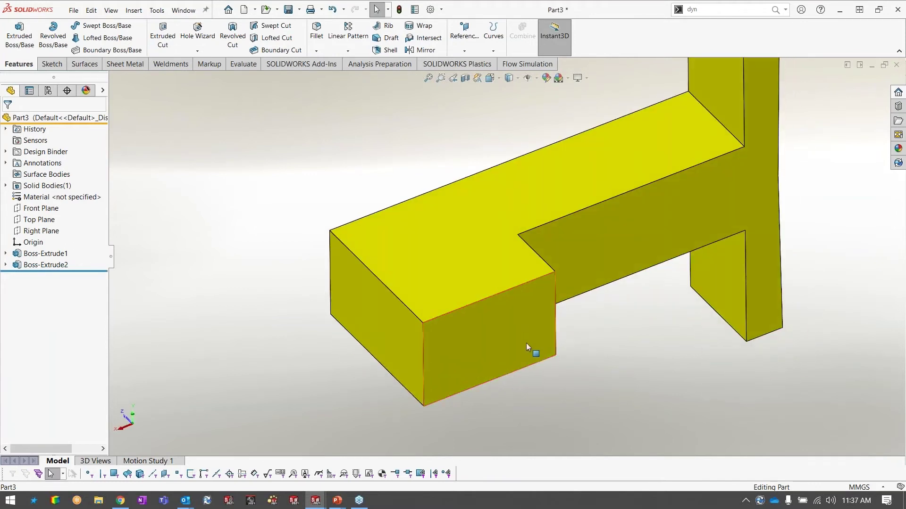
{"action": "left_click", "coordinate": [526, 345]}
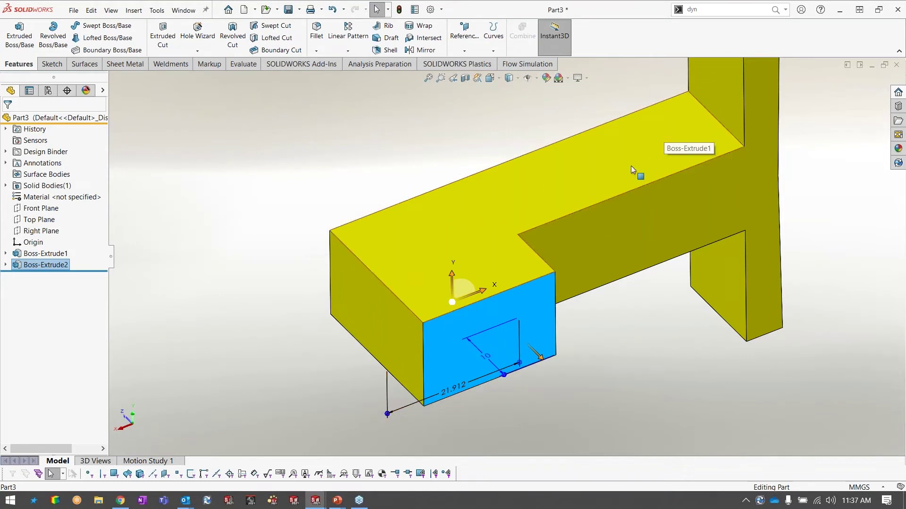
{"action": "double_click", "coordinate": [456, 390]}
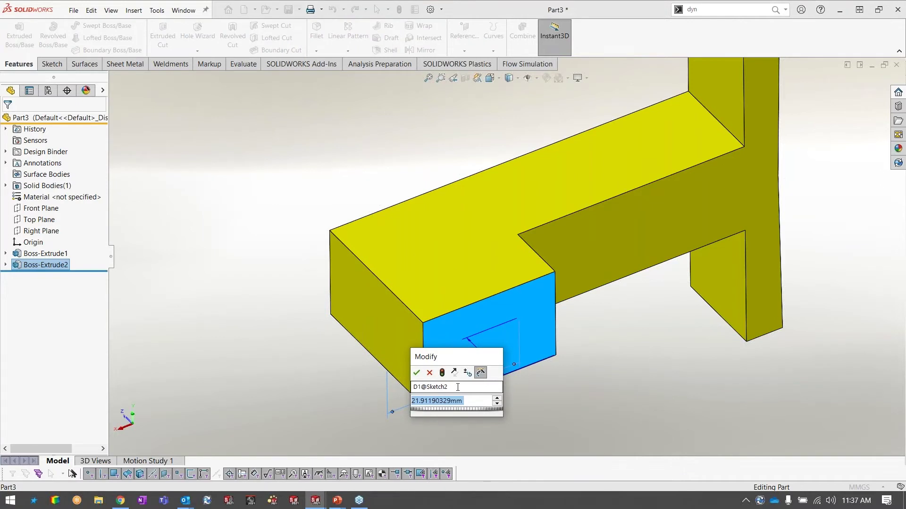
{"action": "type", "text": "="}
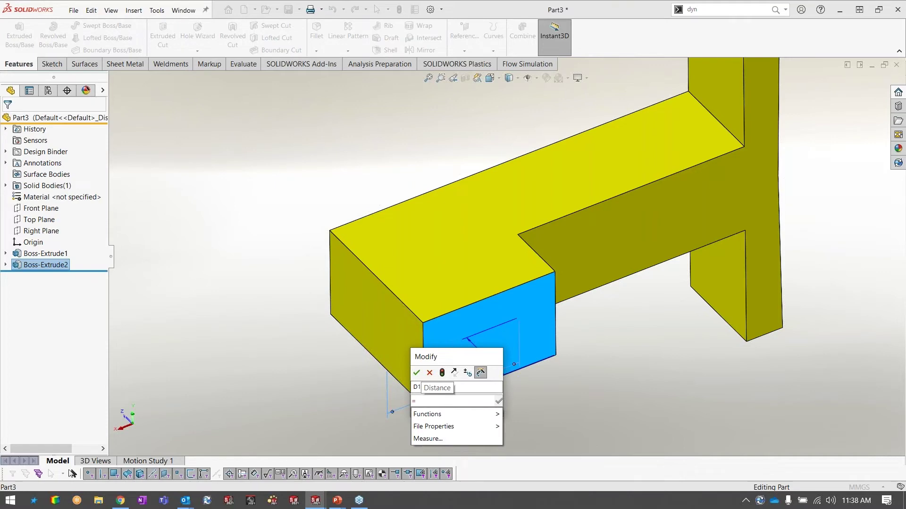
{"action": "middle_click_drag", "start_coordinate": [644, 352], "coordinate": [545, 268]}
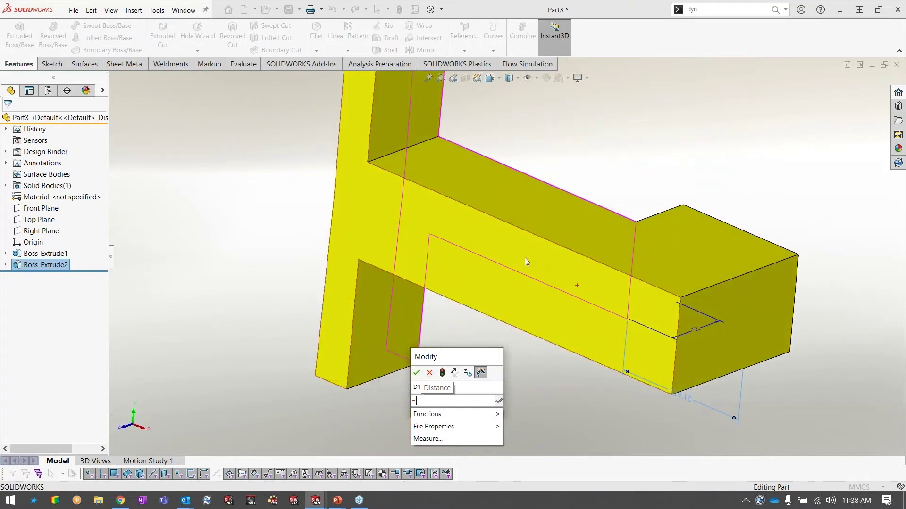
{"action": "scroll", "coordinate": [524, 258], "scroll_direction": "up", "scroll_amount": 5}
{"action": "left_click", "coordinate": [518, 274]}
{"action": "scroll", "coordinate": [517, 274], "scroll_direction": "up", "scroll_amount": 3}
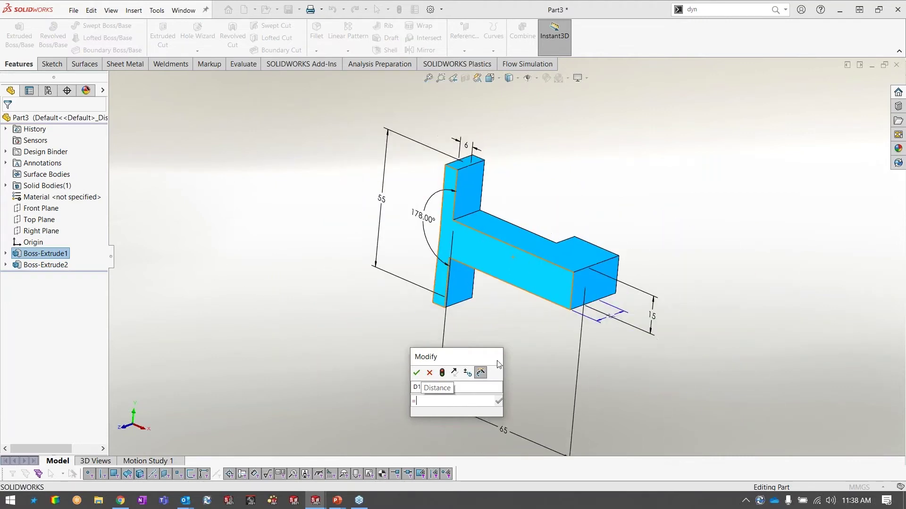
{"action": "left_click", "coordinate": [504, 430]}
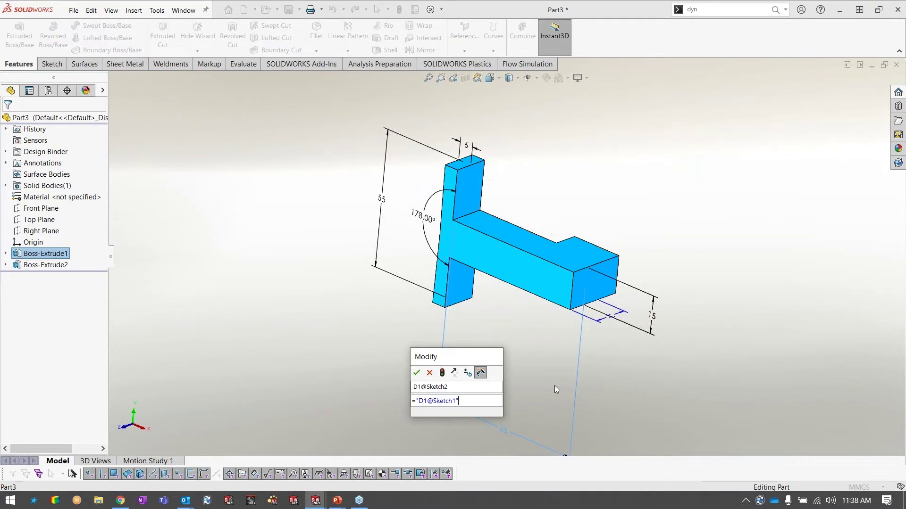
{"action": "type", "text": "/2.5"}
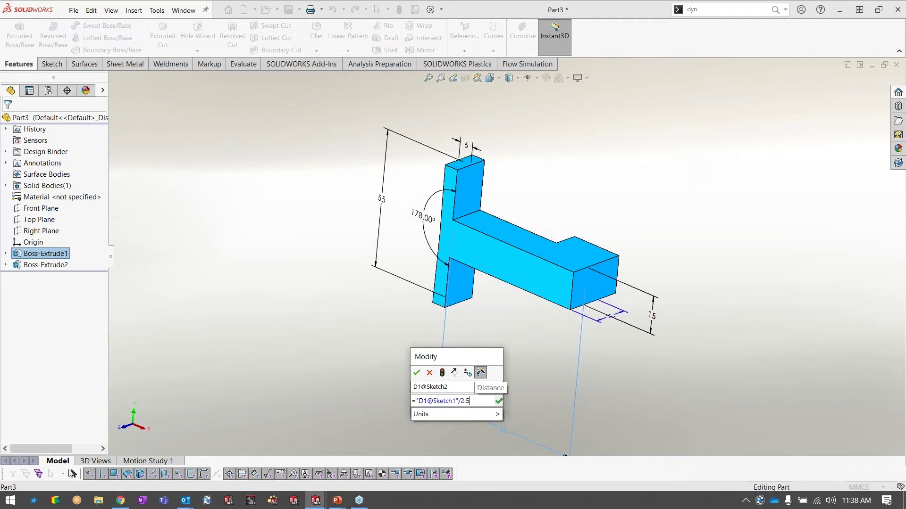
{"action": "key", "text": "Return"}
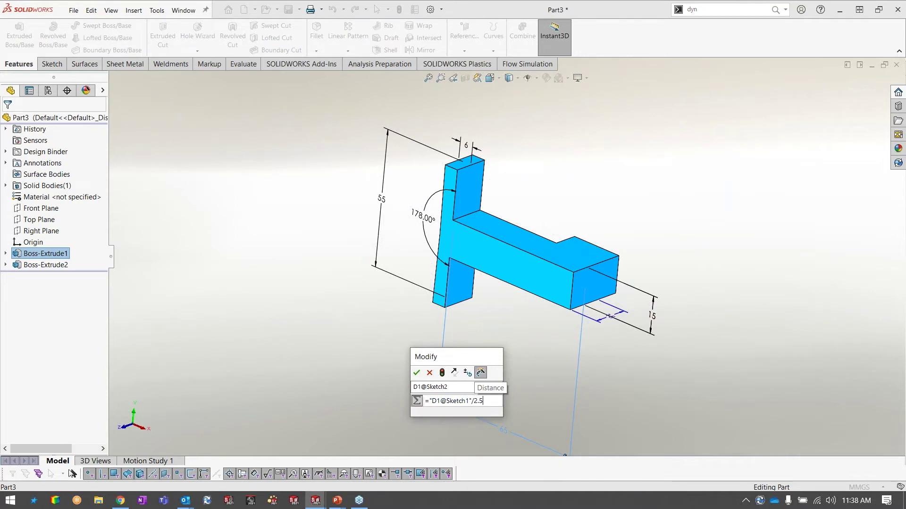
{"action": "left_click", "coordinate": [417, 374]}
{"action": "left_click", "coordinate": [744, 297]}
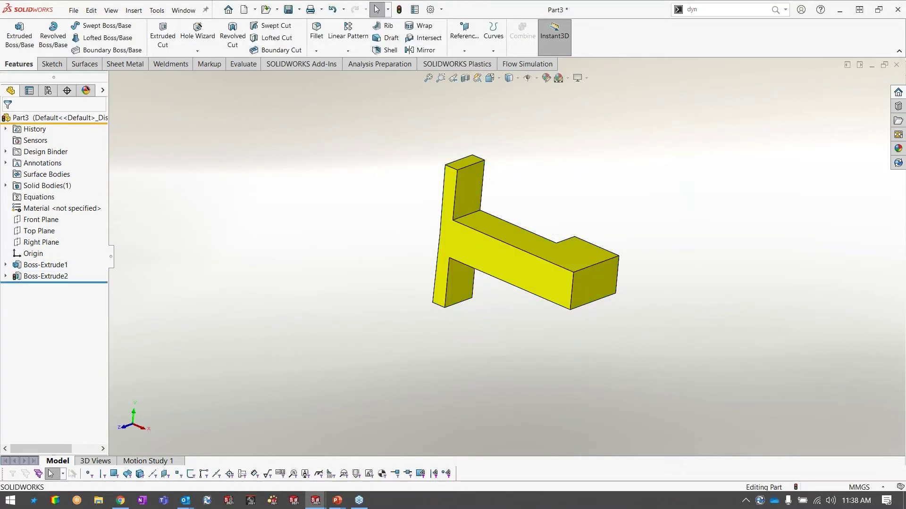
Step: Test the boss's linked length by stretching the T-shape's overall length to about 67.5 mm on the model, and recheck the boss's dimension
{"action": "middle_click_drag", "start_coordinate": [650, 206], "coordinate": [501, 268]}
{"action": "scroll", "coordinate": [502, 327], "scroll_direction": "down", "scroll_amount": 2}
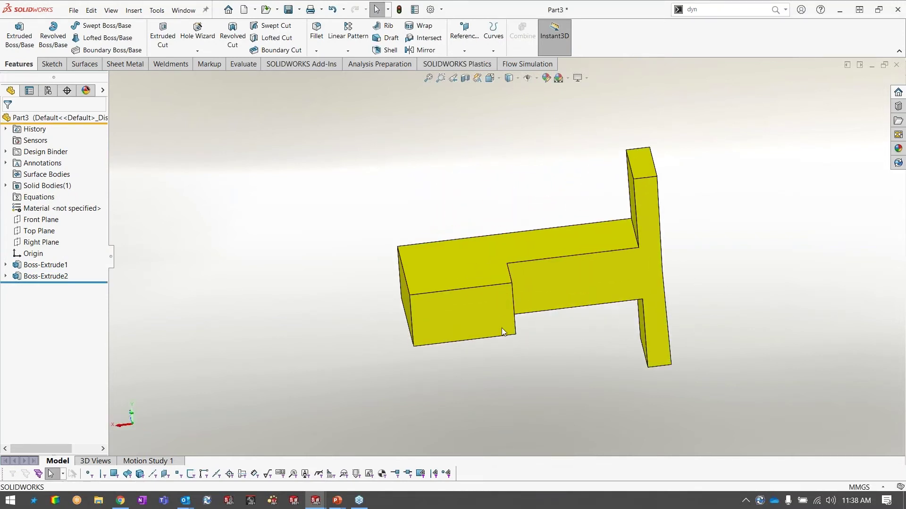
{"action": "left_click", "coordinate": [499, 319]}
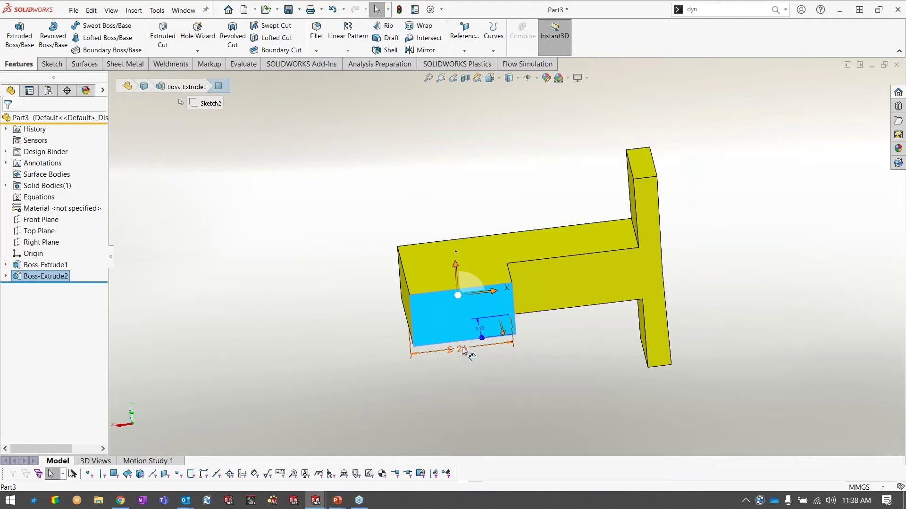
{"action": "left_click", "coordinate": [491, 246]}
{"action": "scroll", "coordinate": [507, 257], "scroll_direction": "up", "scroll_amount": 3}
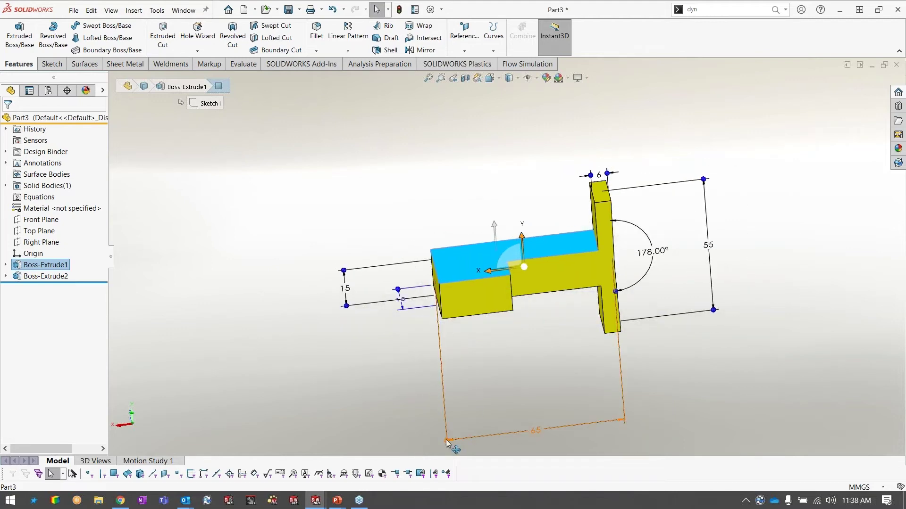
{"action": "mouse_move", "coordinate": [446, 442]}
{"action": "left_mouse_down"}
{"action": "mouse_move", "coordinate": [350, 443]}
{"action": "mouse_move", "coordinate": [439, 441]}
{"action": "left_mouse_up"}
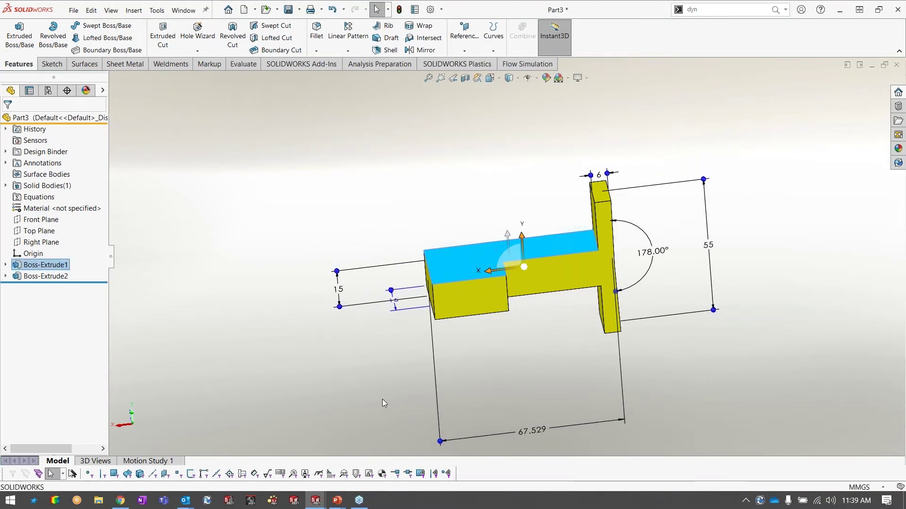
{"action": "key", "text": "ctrl+1"}
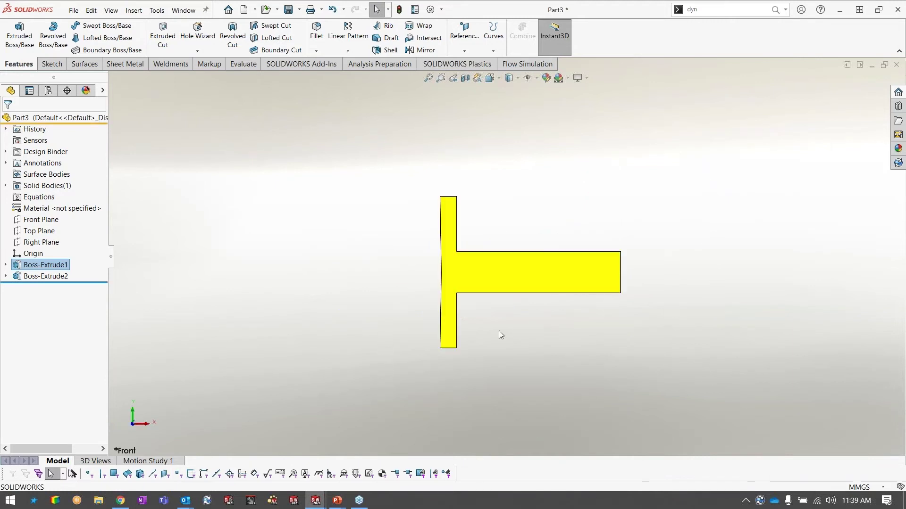
{"action": "middle_click_drag", "start_coordinate": [716, 320], "coordinate": [515, 315]}
{"action": "left_click", "coordinate": [509, 302]}
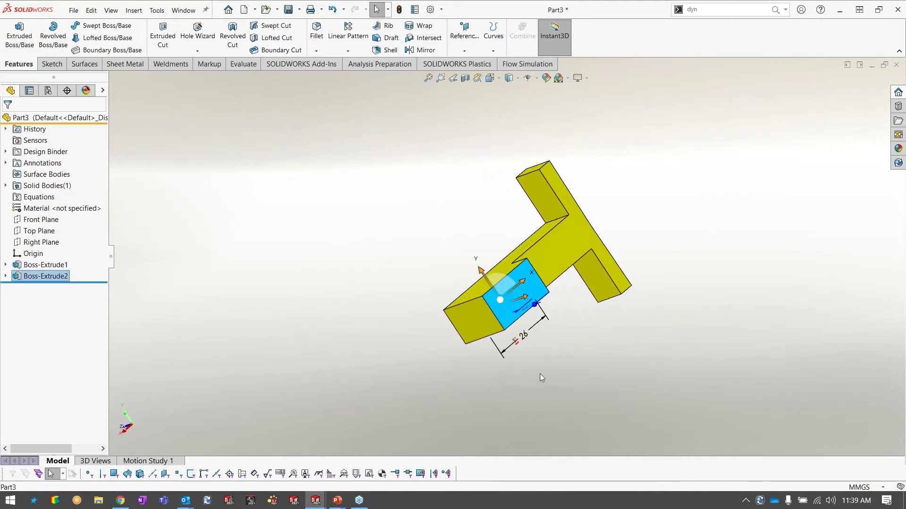
{"action": "left_click", "coordinate": [539, 374]}
Step: Set up a 2.5 mm radius fillet on the stem end's upper and lower edges plus the matching two edges of the boss's step
{"action": "middle_click_drag", "start_coordinate": [391, 389], "coordinate": [477, 344]}
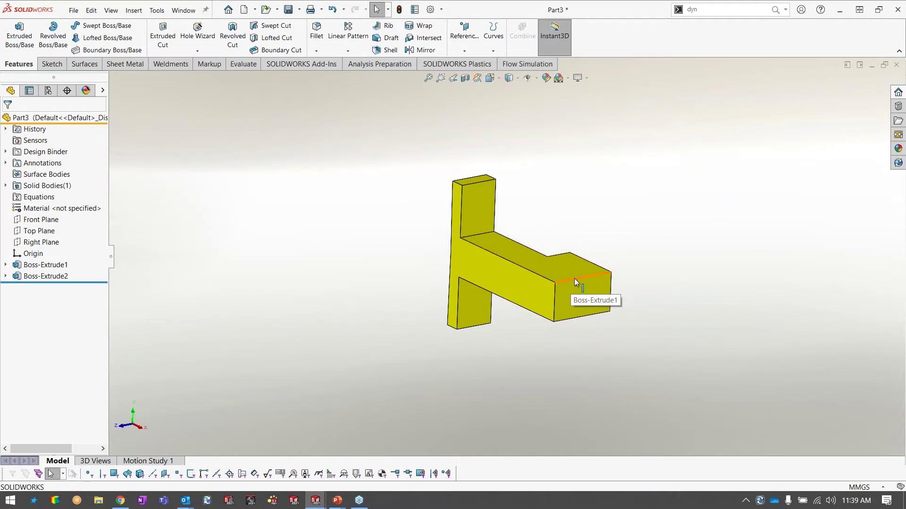
{"action": "scroll", "coordinate": [574, 281], "scroll_direction": "down", "scroll_amount": 1}
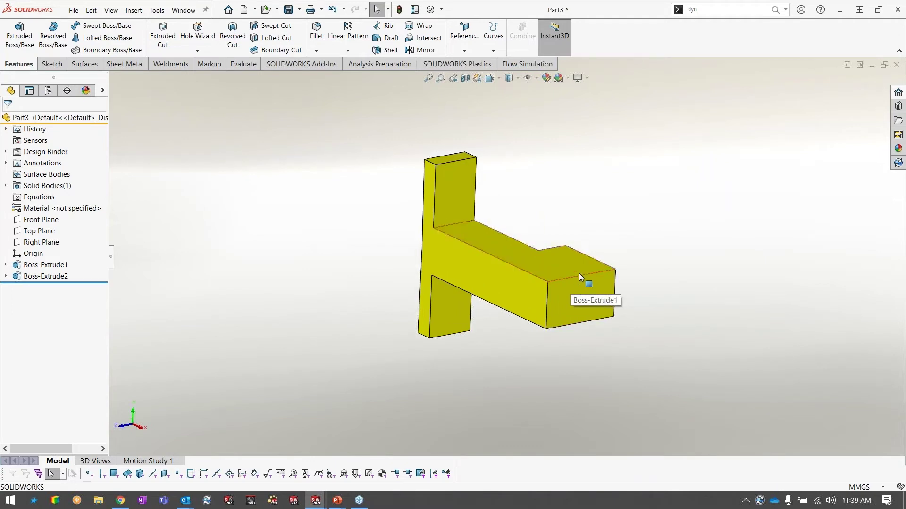
{"action": "left_click", "coordinate": [583, 275]}
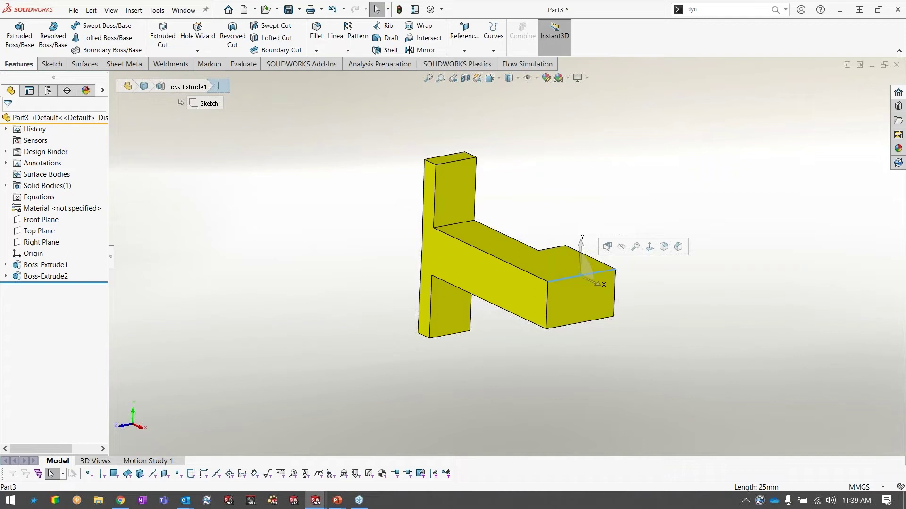
{"action": "left_click", "coordinate": [663, 248]}
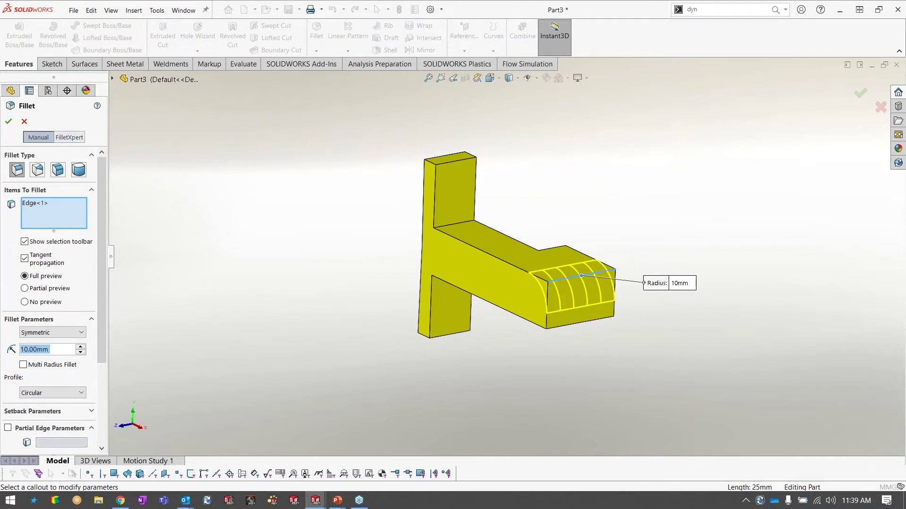
{"action": "left_click", "coordinate": [676, 283]}
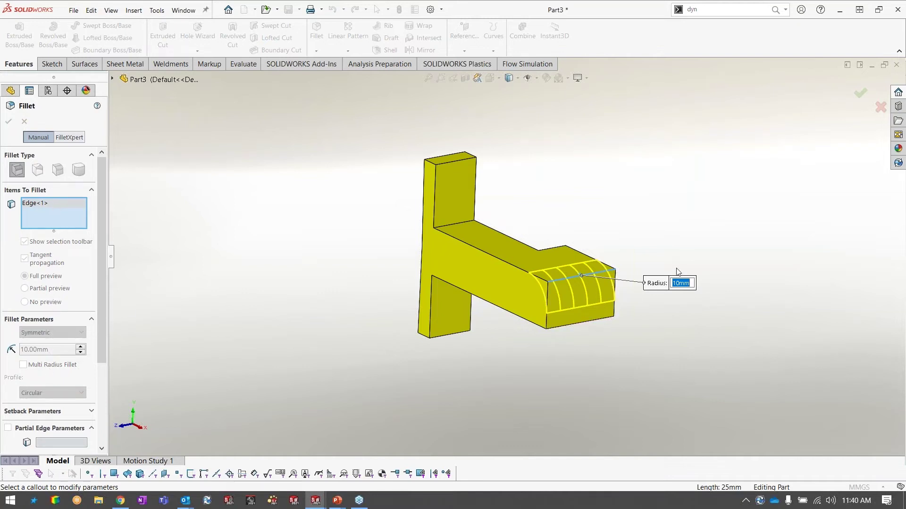
{"action": "type", "text": "2.5"}
{"action": "key", "text": "Return"}
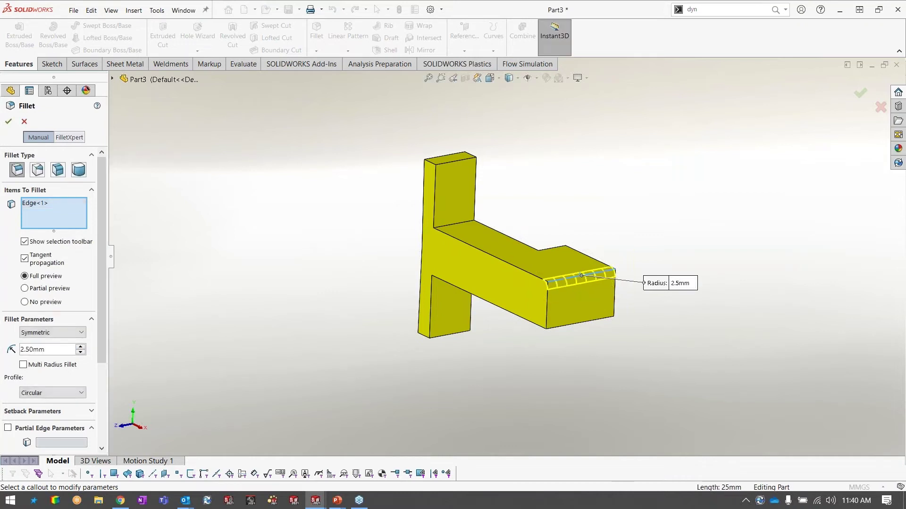
{"action": "left_click", "coordinate": [582, 324]}
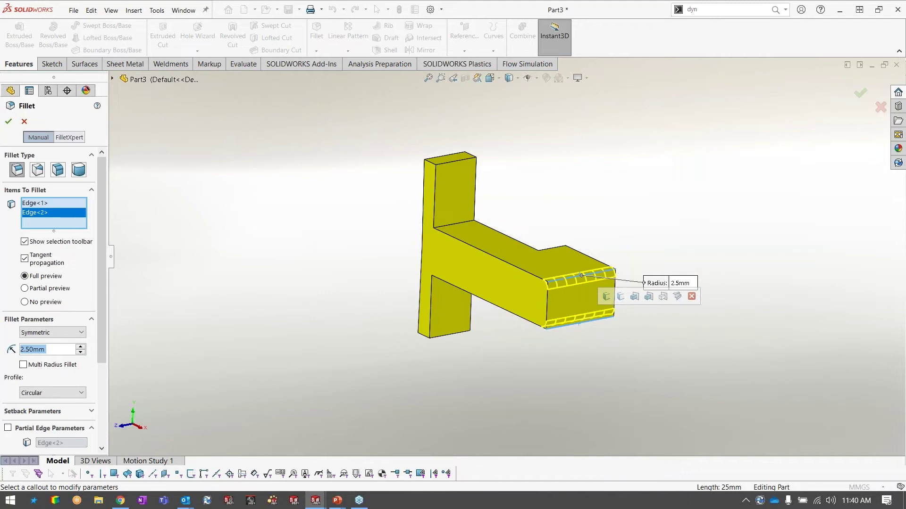
{"action": "left_click", "coordinate": [621, 298]}
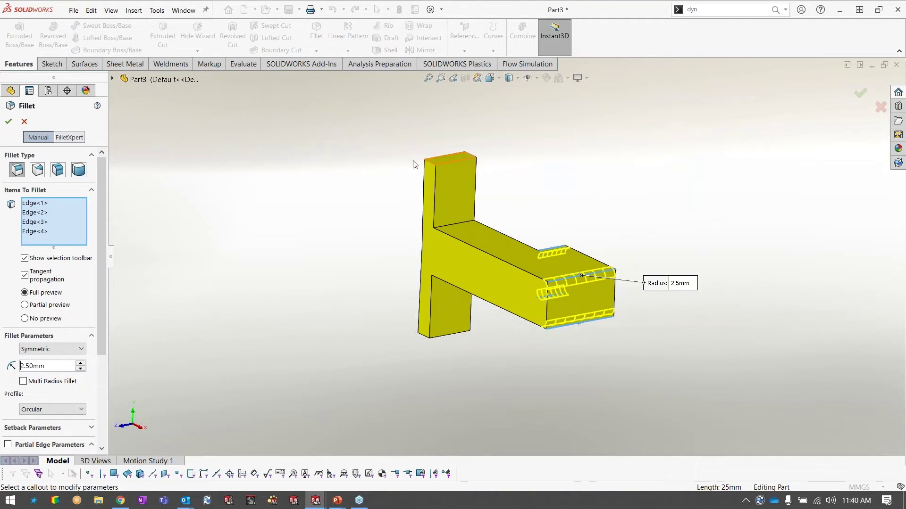
Step: Add the crossbar's four end edges and the two inner corners where the stem meets it to the fillet, and apply it
{"action": "scroll", "coordinate": [435, 163], "scroll_direction": "down", "scroll_amount": 2}
{"action": "left_click", "coordinate": [437, 172]}
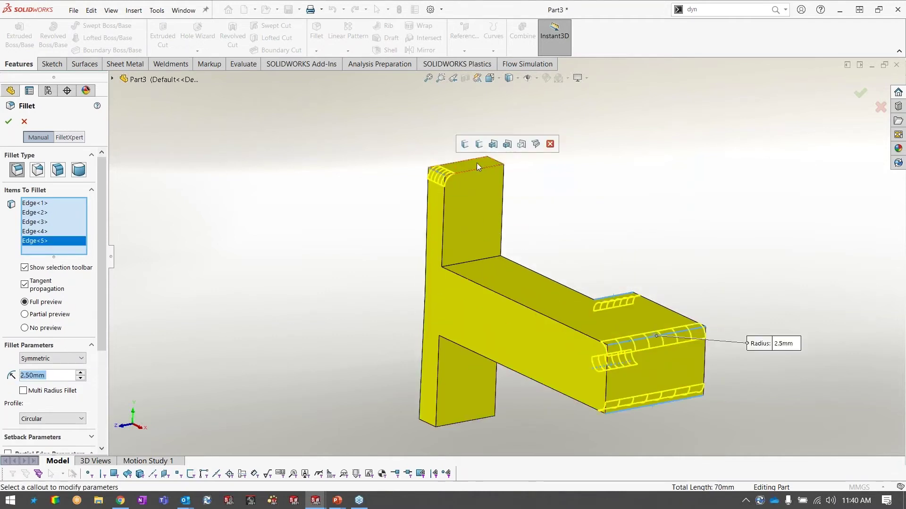
{"action": "left_click", "coordinate": [493, 158]}
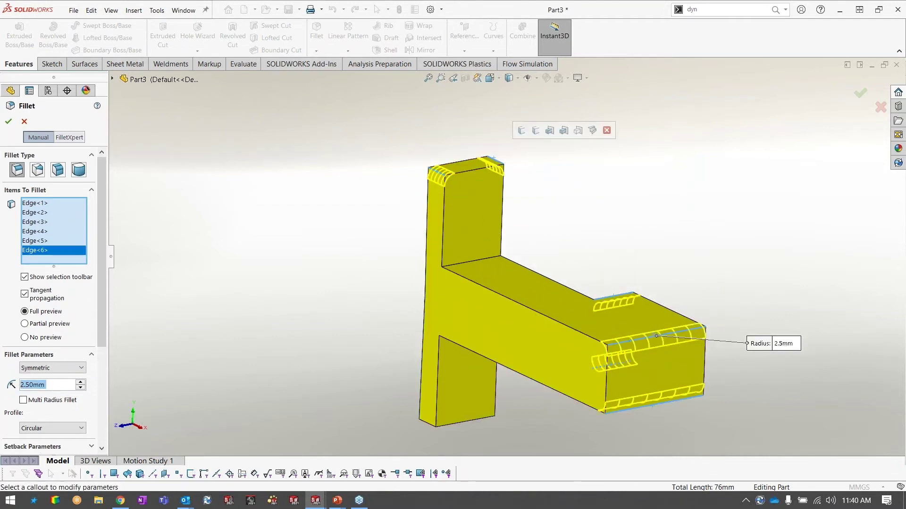
{"action": "left_click", "coordinate": [484, 412]}
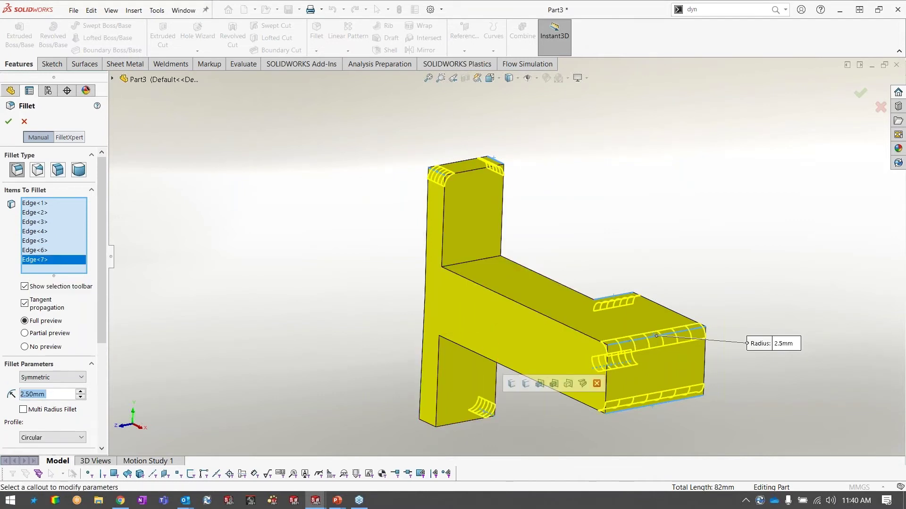
{"action": "left_click", "coordinate": [426, 423]}
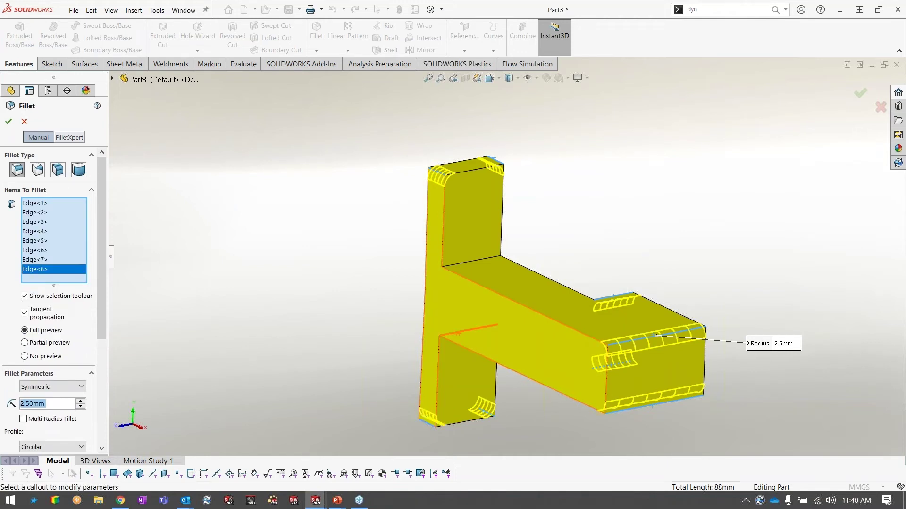
{"action": "left_click", "coordinate": [469, 330]}
{"action": "left_click", "coordinate": [472, 262]}
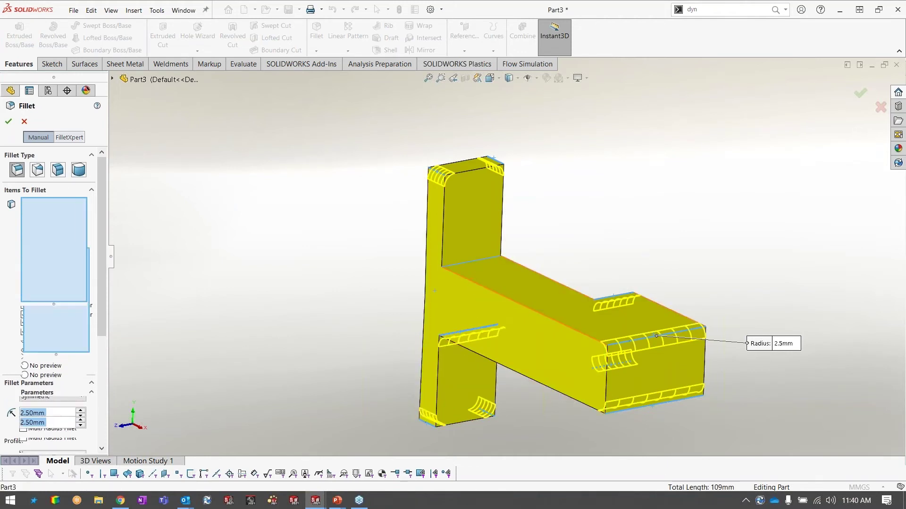
{"action": "key", "text": "Return"}
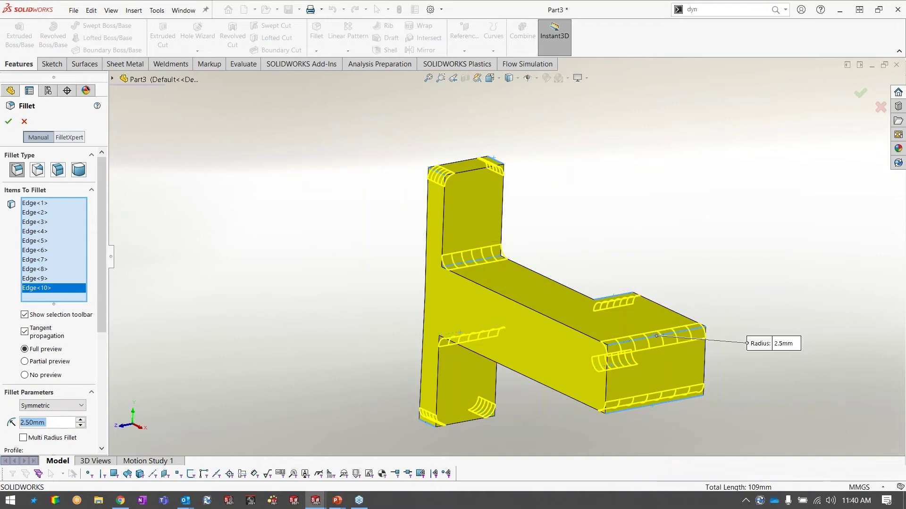
{"action": "mouse_move", "coordinate": [602, 275]}
{"action": "middle_mouse_down"}
{"action": "mouse_move", "coordinate": [566, 264]}
{"action": "mouse_move", "coordinate": [607, 283]}
{"action": "mouse_move", "coordinate": [602, 226]}
{"action": "mouse_move", "coordinate": [602, 283]}
{"action": "middle_mouse_up"}
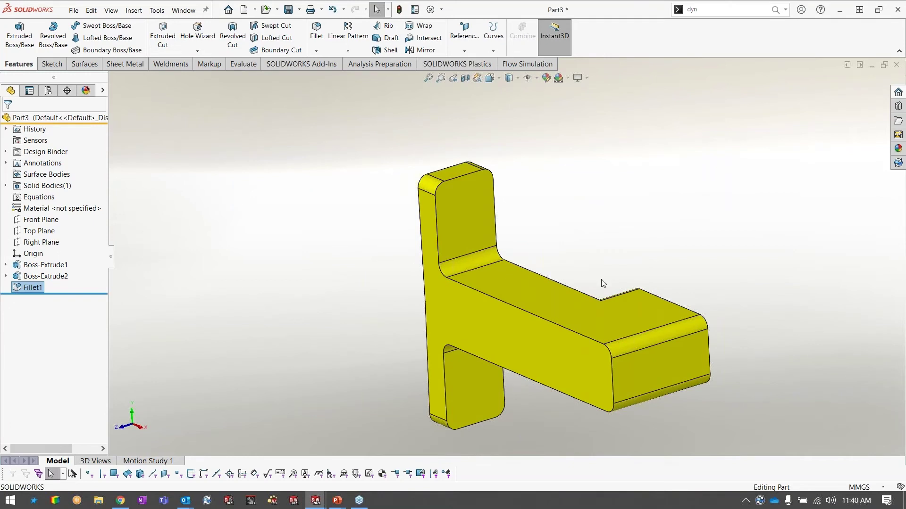
{"action": "left_click", "coordinate": [554, 261]}
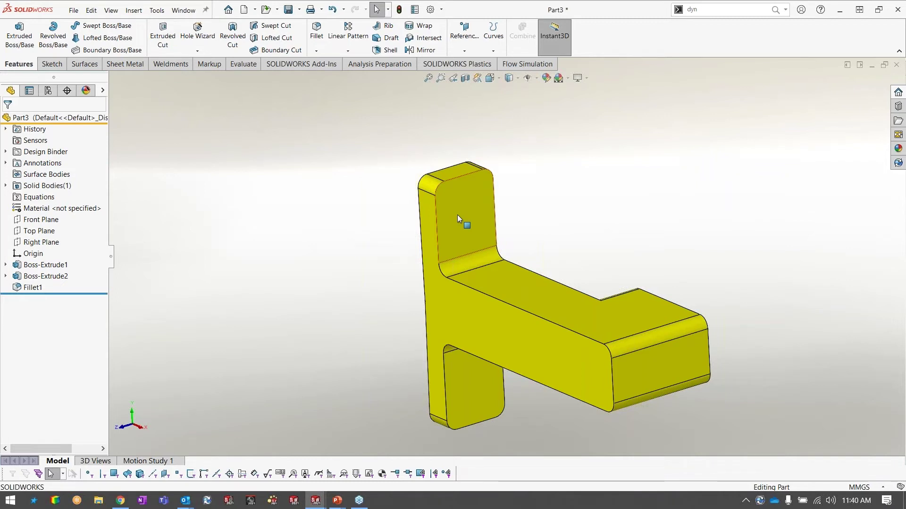
Step: Start M6 screw-clearance holes with the Hole Wizard and place two on the crossbar's inner face, one above and one below the stem
{"action": "left_click", "coordinate": [206, 42]}
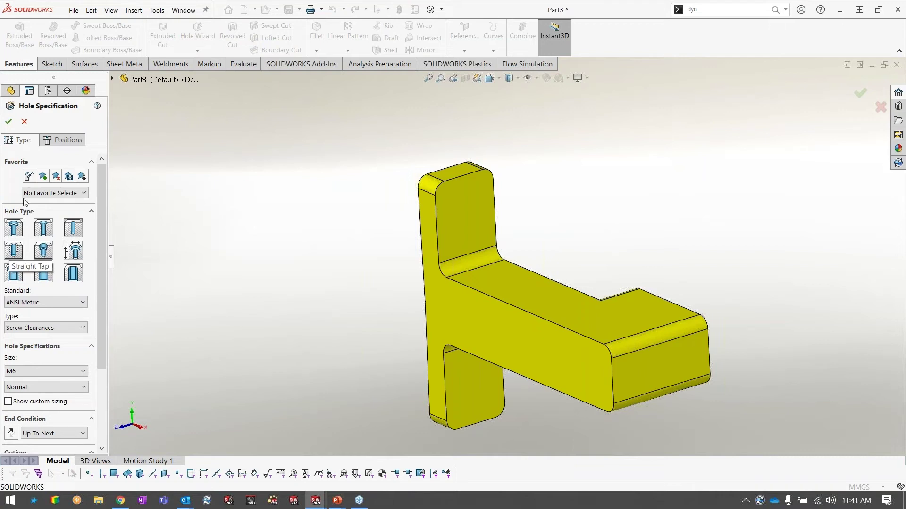
{"action": "left_click", "coordinate": [60, 372]}
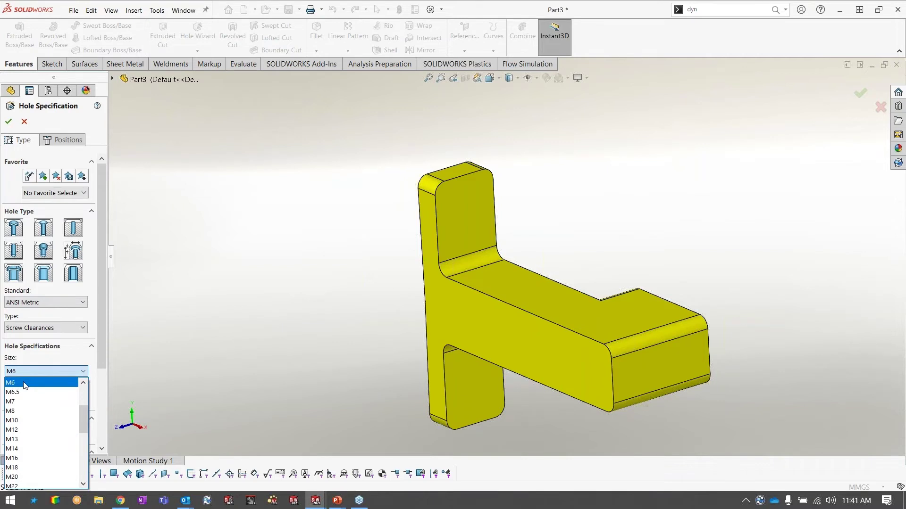
{"action": "left_click", "coordinate": [24, 383]}
{"action": "left_click", "coordinate": [66, 138]}
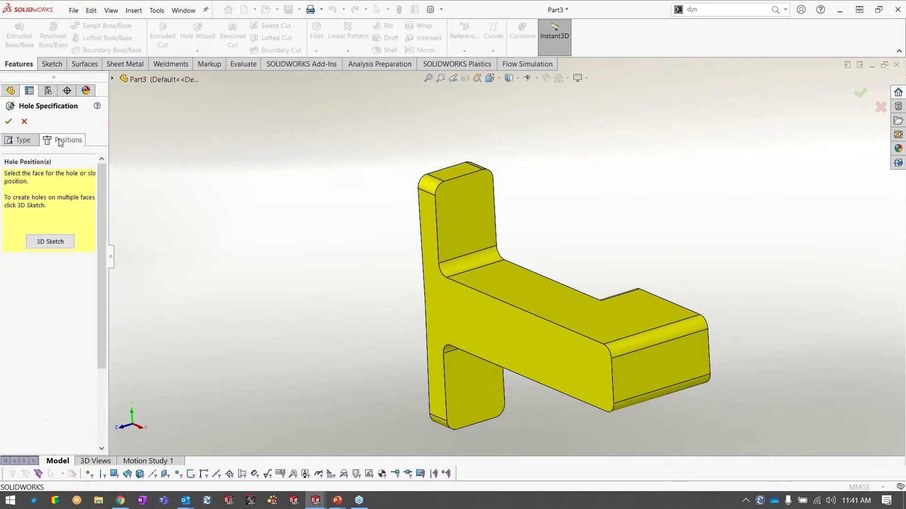
{"action": "left_click", "coordinate": [468, 223]}
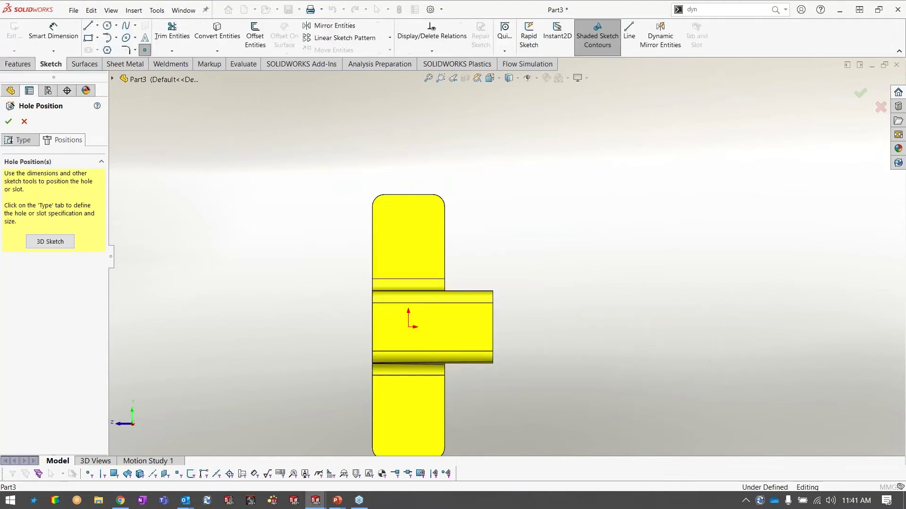
{"action": "left_click", "coordinate": [409, 255]}
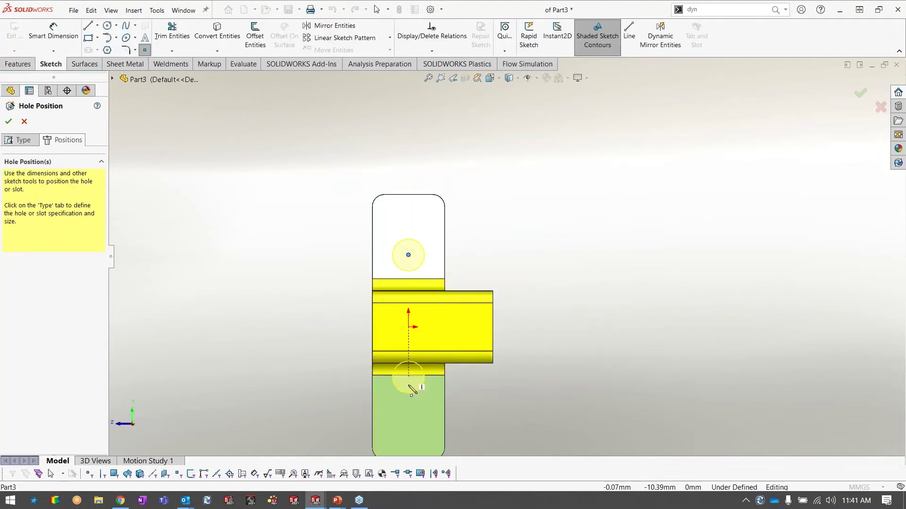
{"action": "left_click", "coordinate": [408, 437]}
{"action": "key", "text": "Escape"}
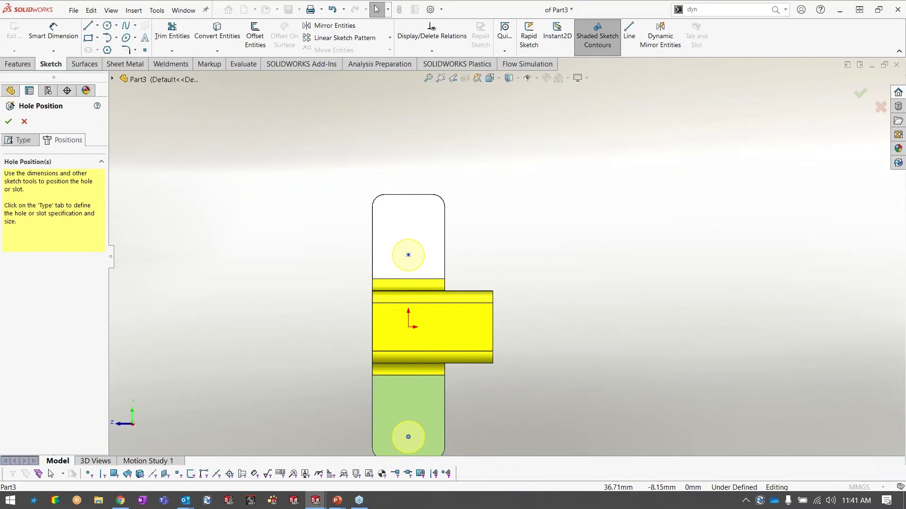
Step: Sketch a horizontal centerline from the origin to the boss's end edge, and make the two hole points symmetric about it
{"action": "left_click", "coordinate": [97, 25]}
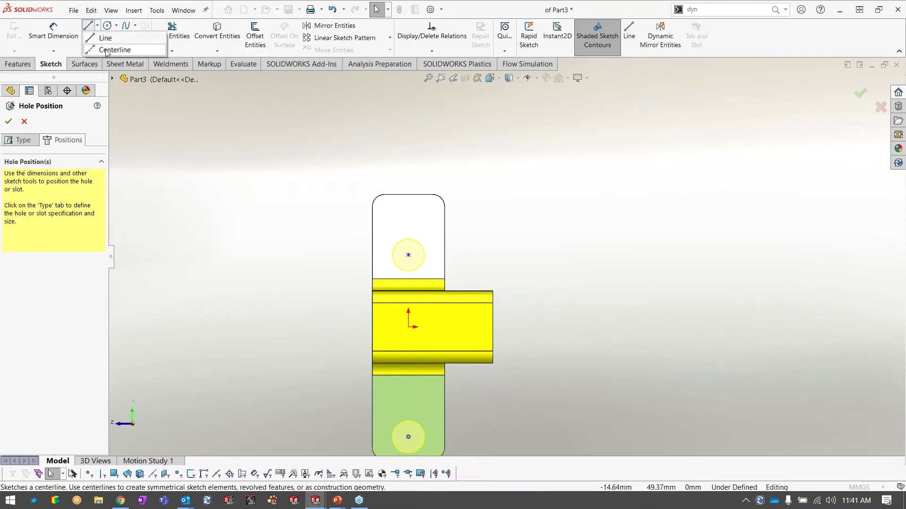
{"action": "left_click", "coordinate": [113, 49]}
{"action": "left_click_drag", "start_coordinate": [408, 326], "coordinate": [493, 327]}
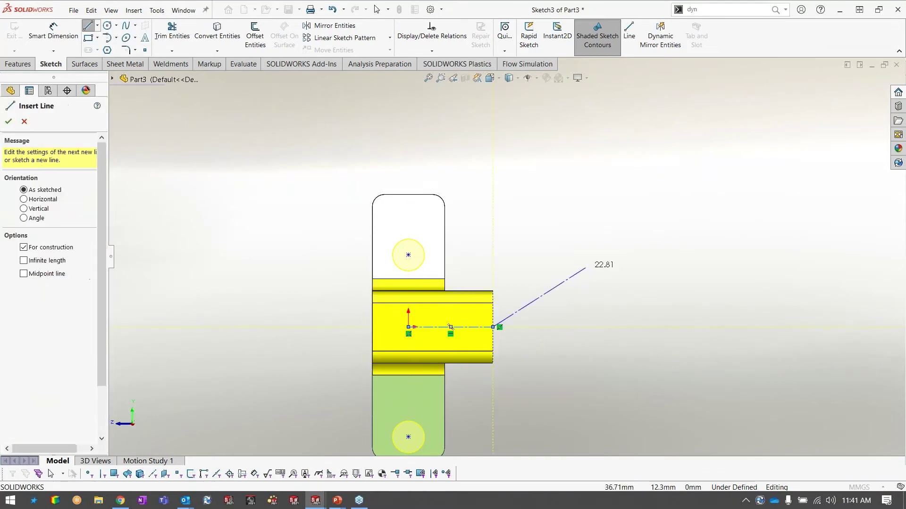
{"action": "key", "text": "Escape"}
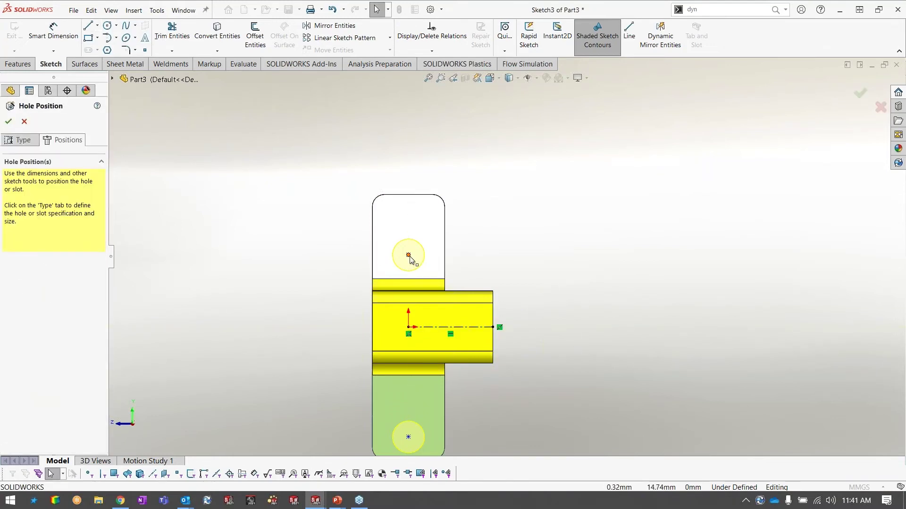
{"action": "left_click", "coordinate": [409, 438]}
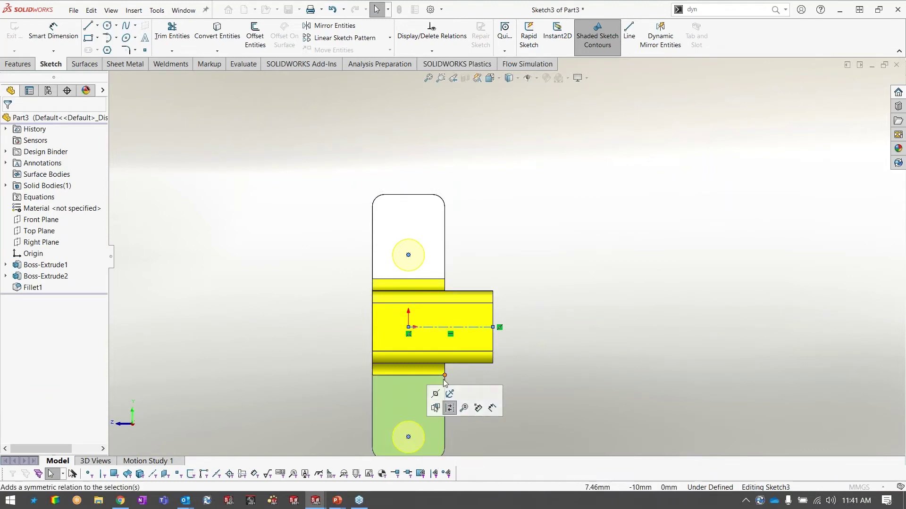
{"action": "left_click", "coordinate": [437, 395]}
{"action": "left_click", "coordinate": [513, 265]}
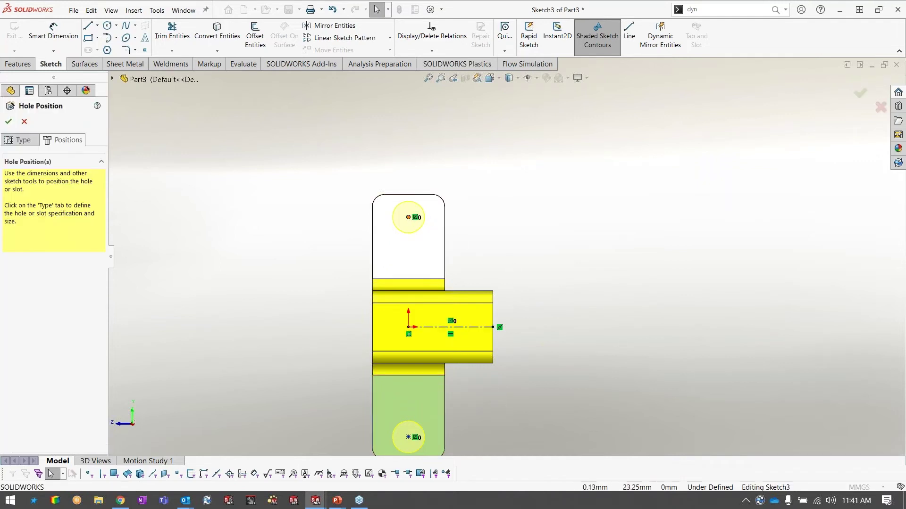
Step: Move the upper hole point to about 17.5 mm above the origin and constrain it vertically with the origin
{"action": "left_click_drag", "start_coordinate": [408, 217], "coordinate": [413, 248]}
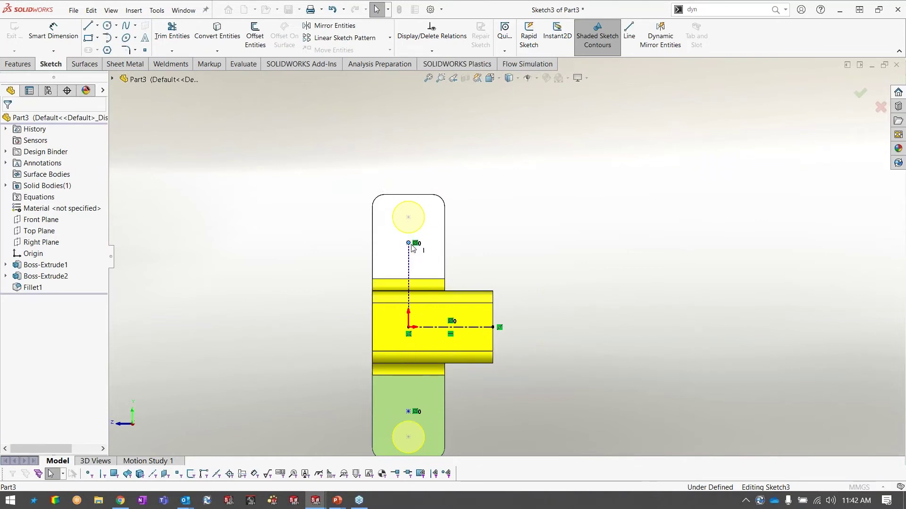
{"action": "left_click", "coordinate": [408, 327], "text": "ctrl"}
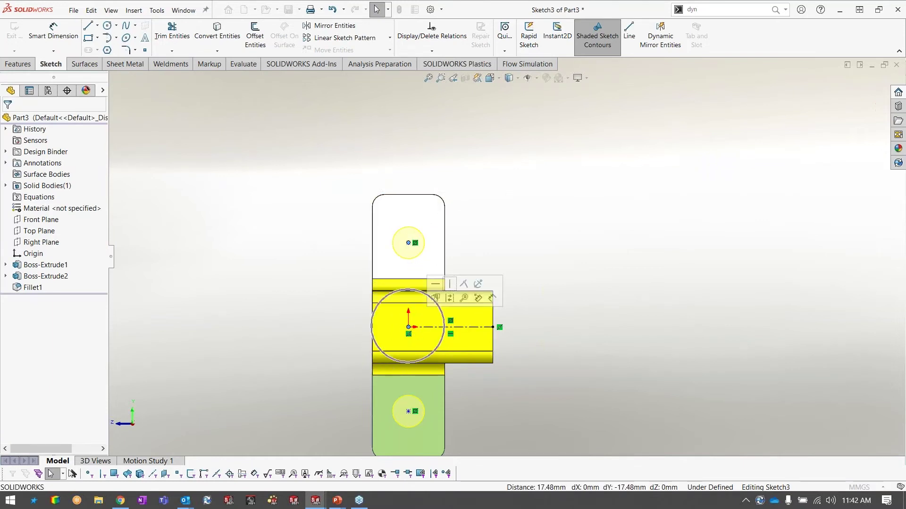
{"action": "left_click", "coordinate": [450, 283]}
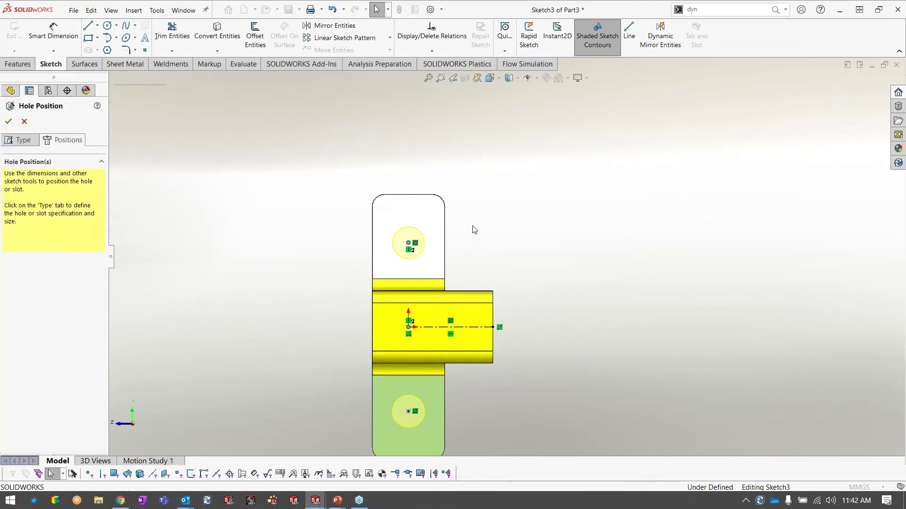
{"action": "left_click", "coordinate": [548, 251]}
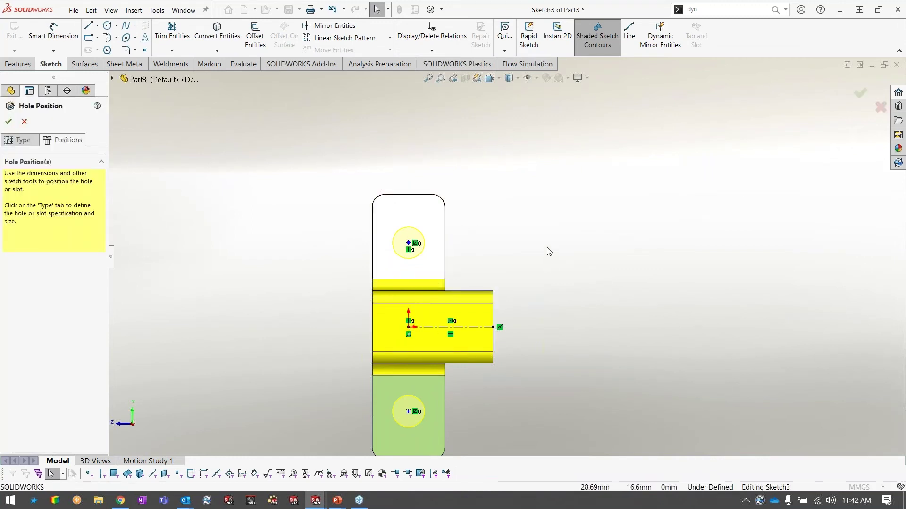
Step: Dimension the spacing between the two hole centres as 38 mm and finish the clearance holes
{"action": "right_click_drag", "start_coordinate": [599, 333], "coordinate": [602, 277]}
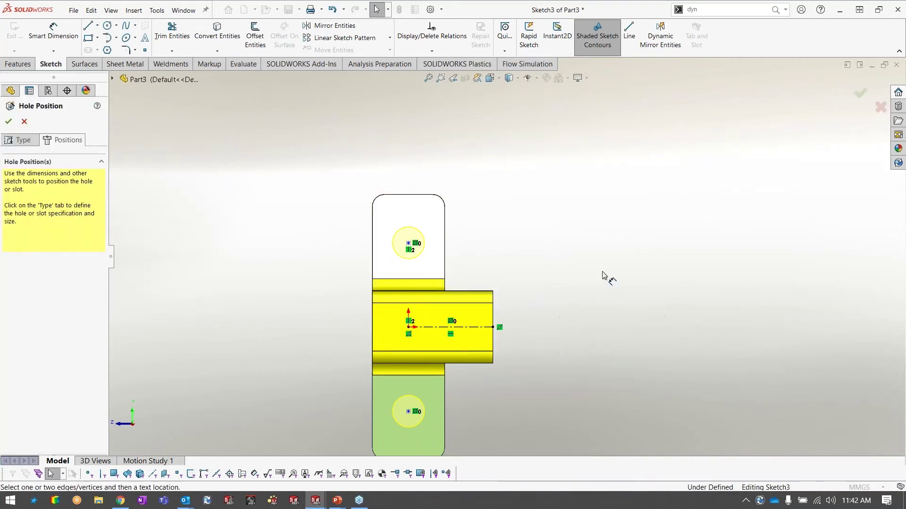
{"action": "left_click", "coordinate": [408, 243]}
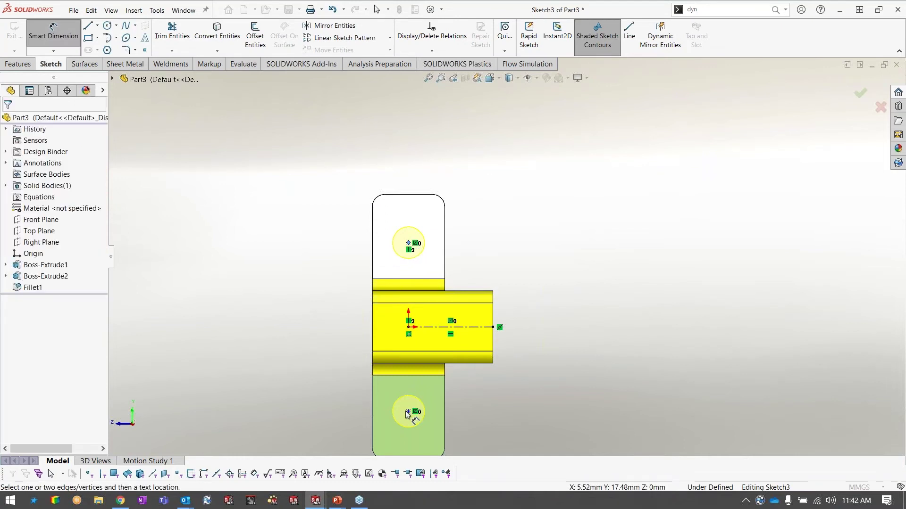
{"action": "left_click", "coordinate": [408, 412]}
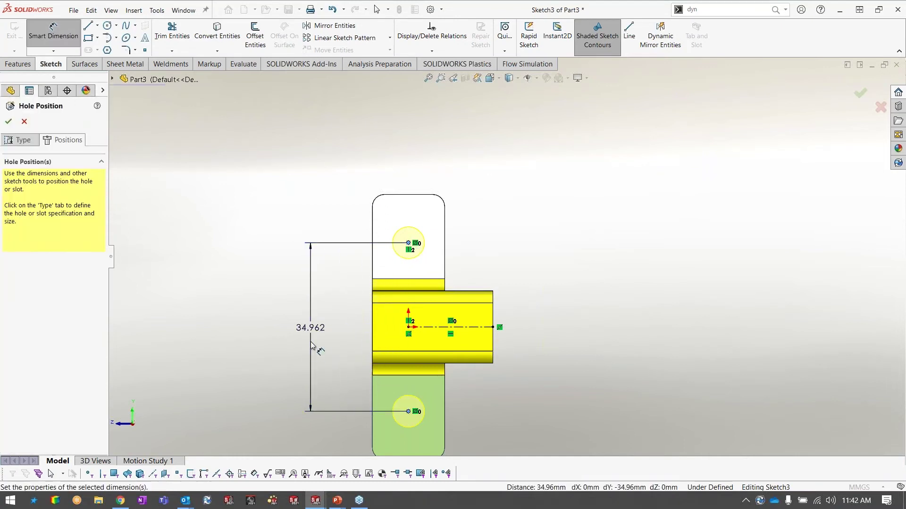
{"action": "left_click", "coordinate": [310, 326]}
{"action": "type", "text": "38"}
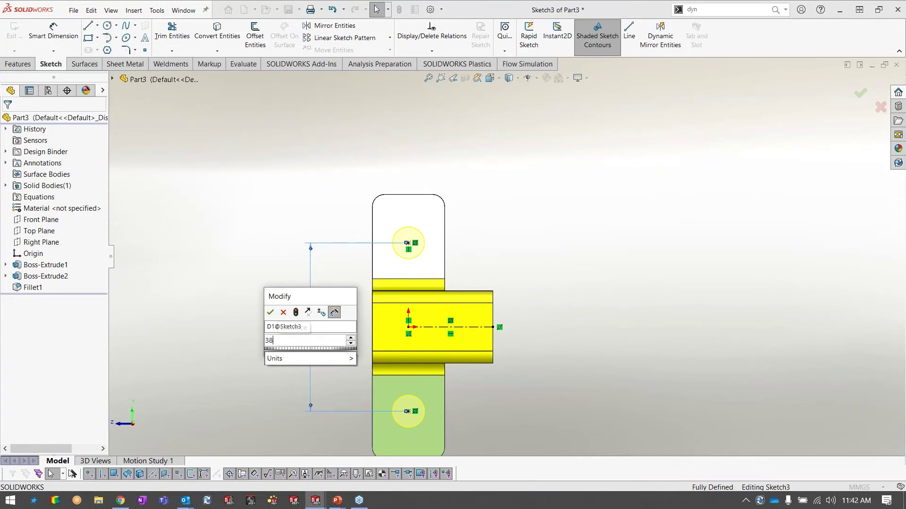
{"action": "key", "text": "Return"}
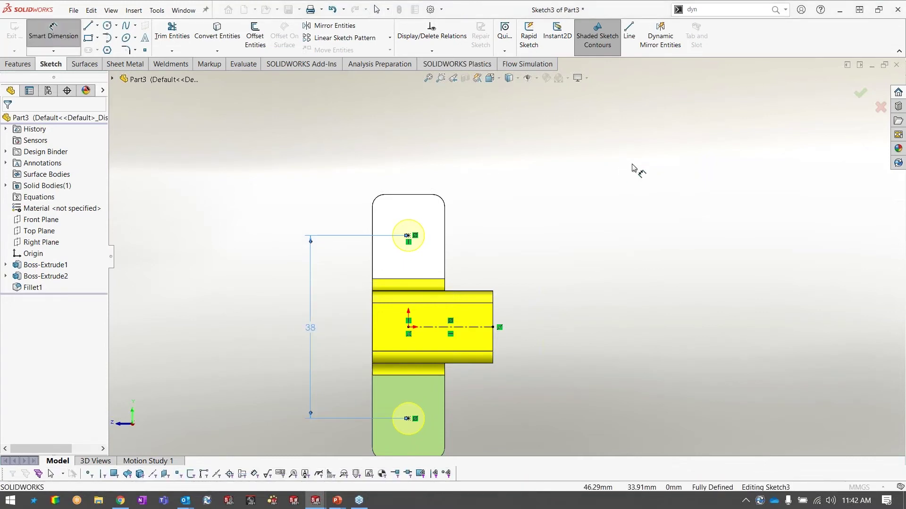
{"action": "left_click", "coordinate": [635, 170]}
{"action": "left_click", "coordinate": [858, 97]}
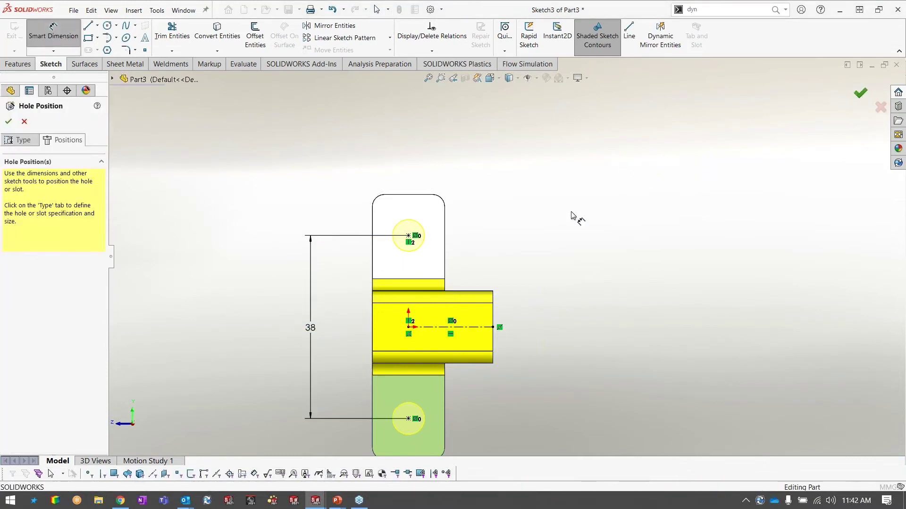
{"action": "mouse_move", "coordinate": [542, 218]}
{"action": "middle_mouse_down"}
{"action": "mouse_move", "coordinate": [558, 216]}
{"action": "mouse_move", "coordinate": [560, 283]}
{"action": "middle_mouse_up"}
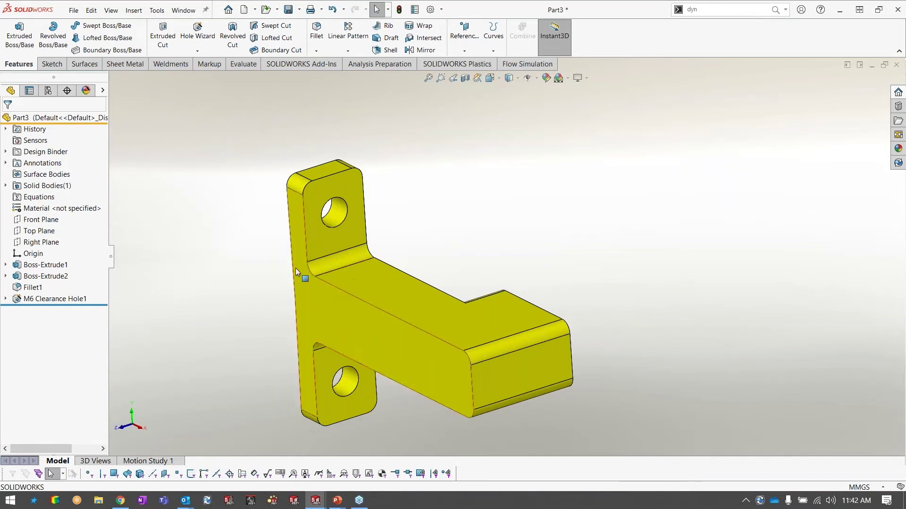
{"action": "key", "text": "f"}
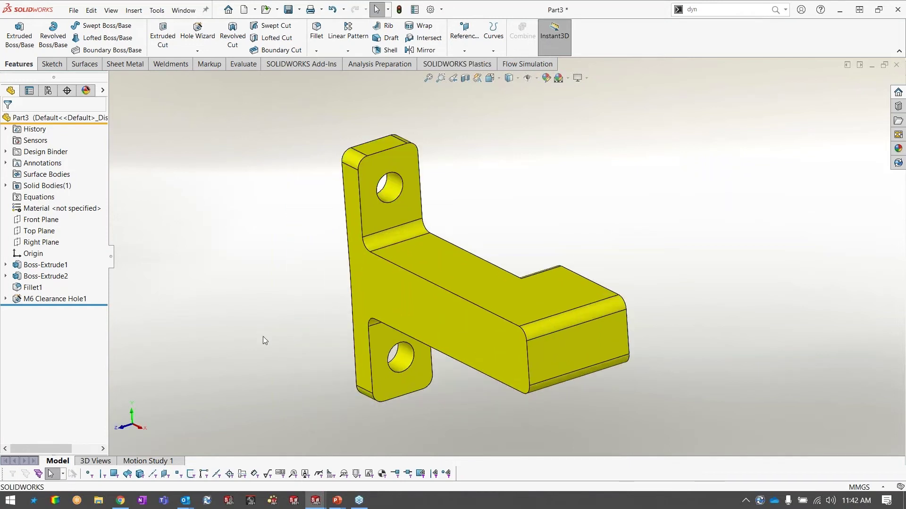
Step: Search the material library for 304 and apply AISI 304 from the SOLIDWORKS Materials steel category to the part
{"action": "right_click", "coordinate": [85, 209]}
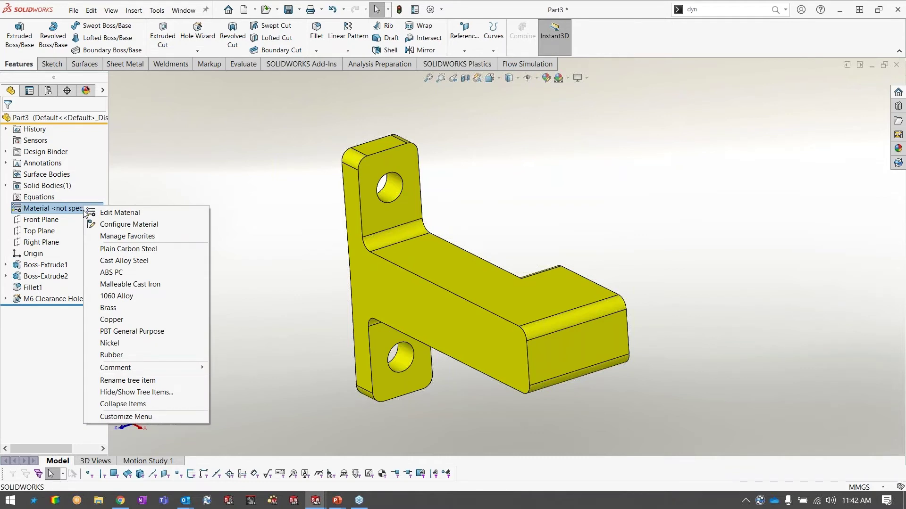
{"action": "left_click", "coordinate": [126, 217]}
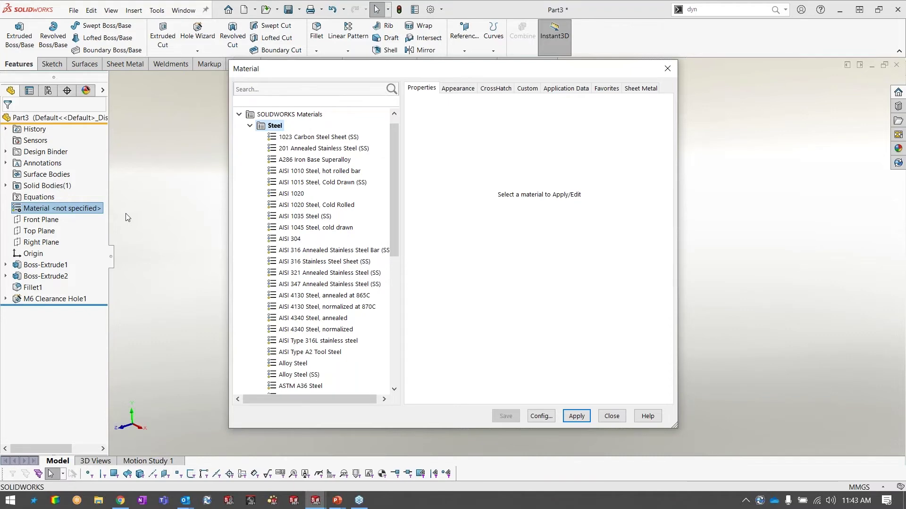
{"action": "mouse_move", "coordinate": [394, 179]}
{"action": "left_mouse_down"}
{"action": "mouse_move", "coordinate": [395, 279]}
{"action": "mouse_move", "coordinate": [404, 287]}
{"action": "mouse_move", "coordinate": [409, 180]}
{"action": "left_mouse_up"}
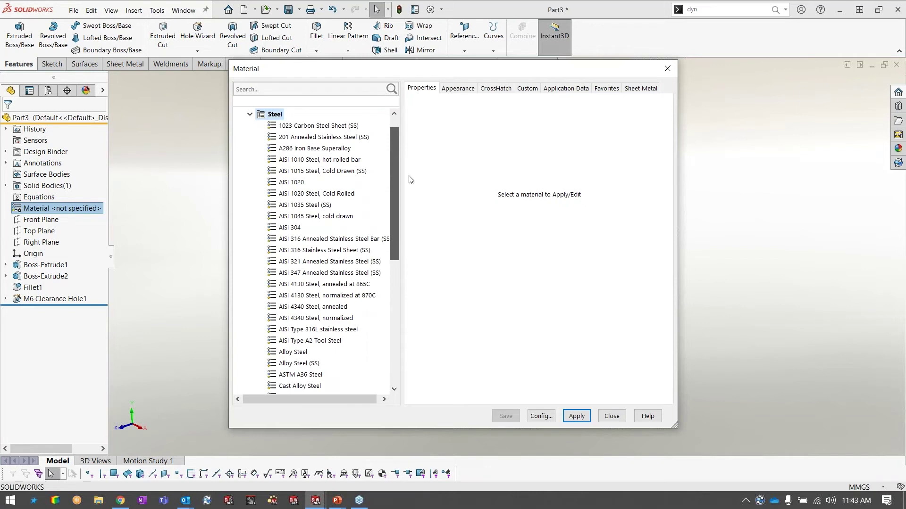
{"action": "left_click_drag", "start_coordinate": [394, 156], "coordinate": [357, 337]}
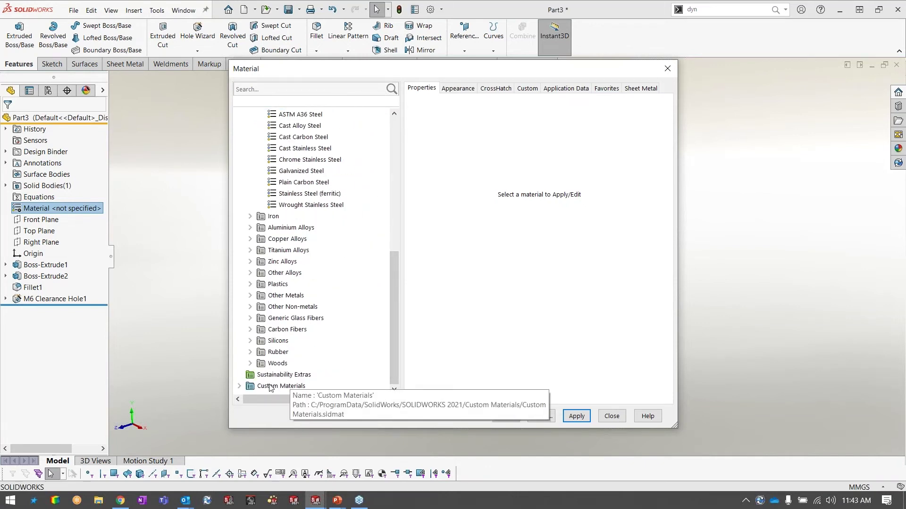
{"action": "left_click_drag", "start_coordinate": [396, 325], "coordinate": [395, 191]}
{"action": "left_click", "coordinate": [317, 90]}
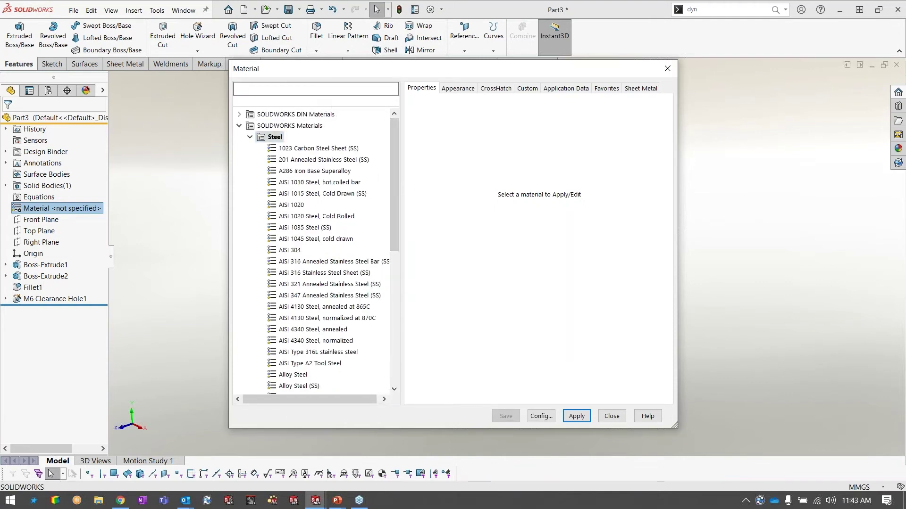
{"action": "type", "text": "304"}
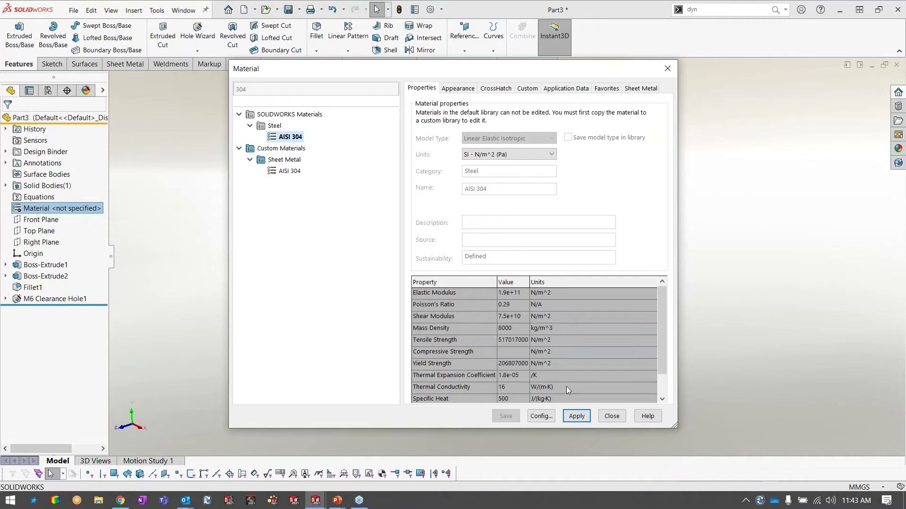
{"action": "left_click", "coordinate": [576, 416]}
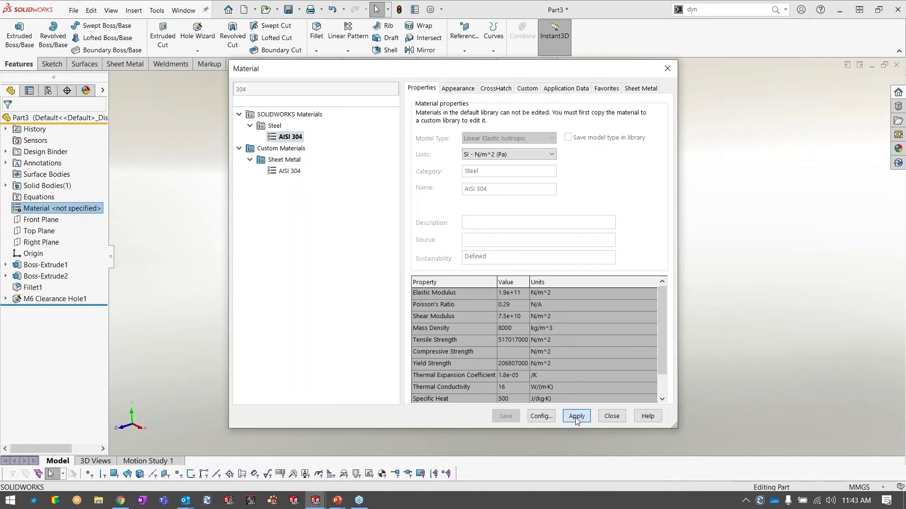
{"action": "left_click", "coordinate": [612, 416]}
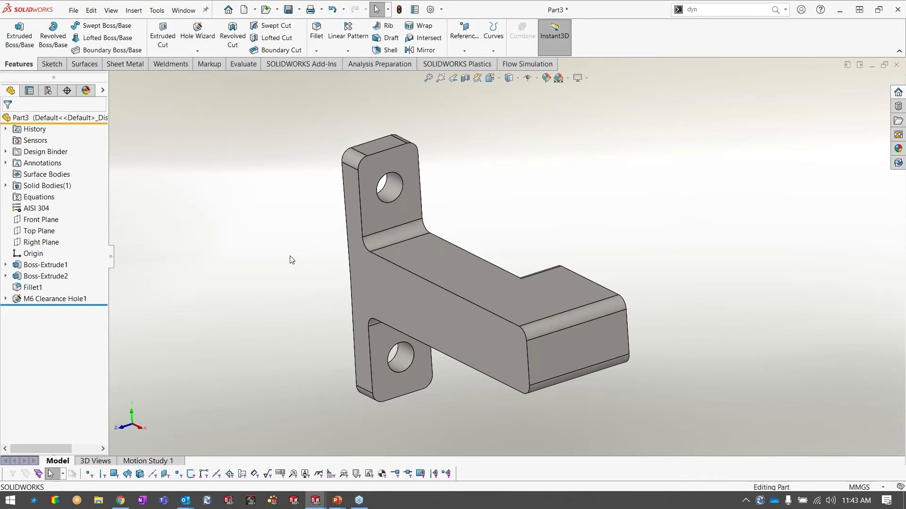
Step: Save the part in Project 0008's DesignData folder under the proposed file name, with the description "Debris deflector"
{"action": "key", "text": "ctrl+s"}
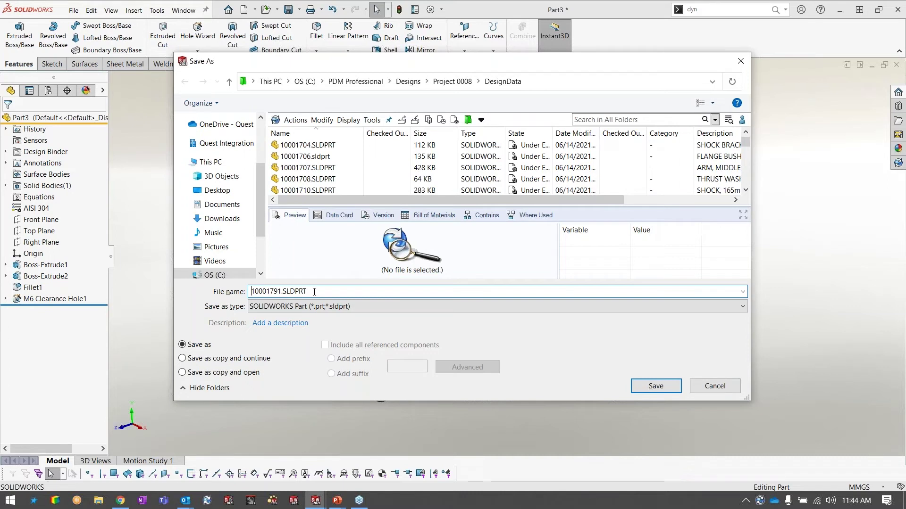
{"action": "left_click", "coordinate": [332, 325]}
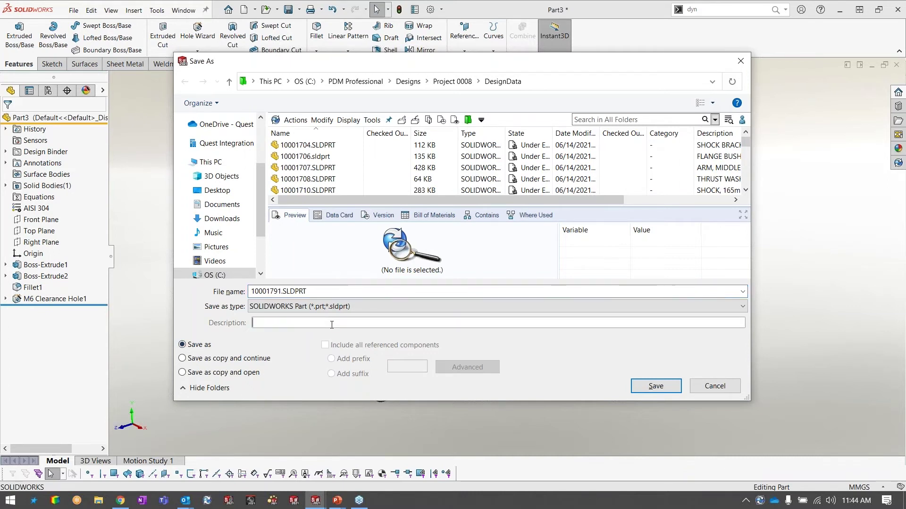
{"action": "type", "text": "Debris deflector"}
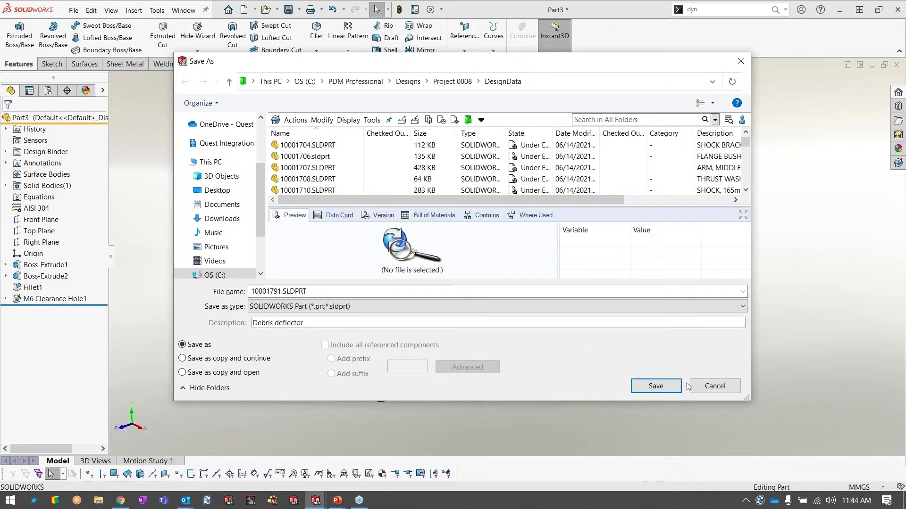
{"action": "left_click", "coordinate": [655, 387]}
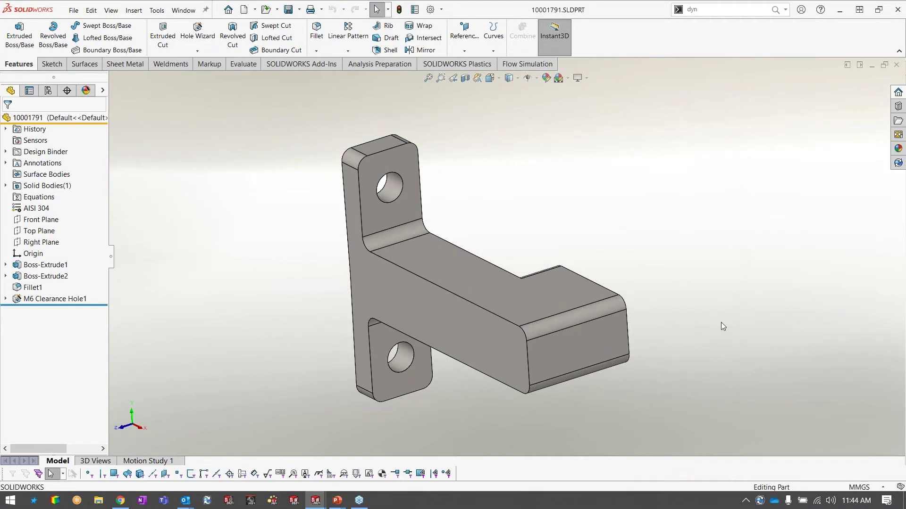
Step: Insert the deflector part into the open swing arm sub assembly, mating its upper hole concentric with the swing arm's mounting hole
{"action": "left_click", "coordinate": [847, 66]}
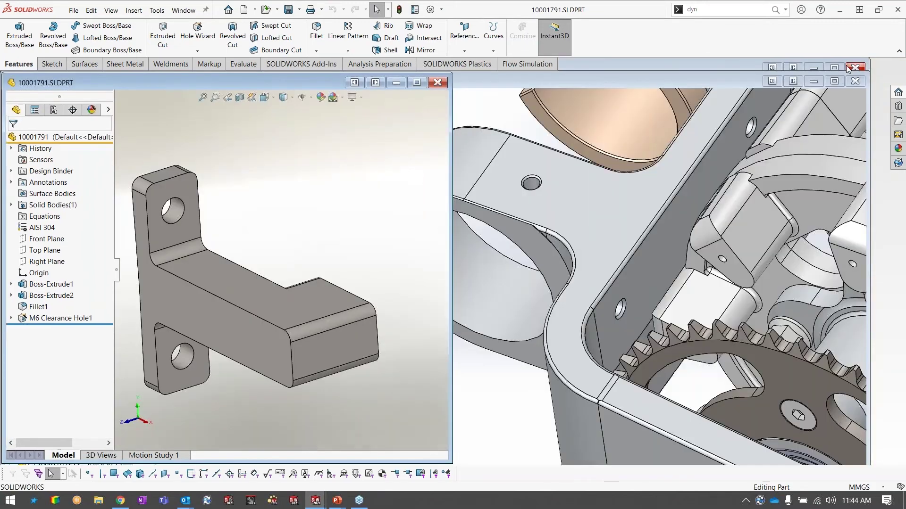
{"action": "scroll", "coordinate": [634, 309], "scroll_direction": "down", "scroll_amount": 3}
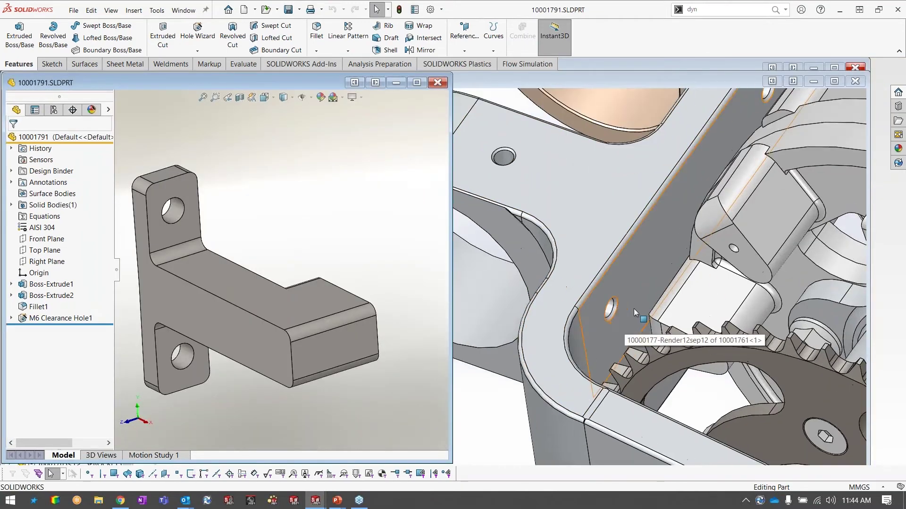
{"action": "middle_click", "coordinate": [633, 310]}
{"action": "middle_click_drag", "start_coordinate": [633, 310], "coordinate": [571, 300]}
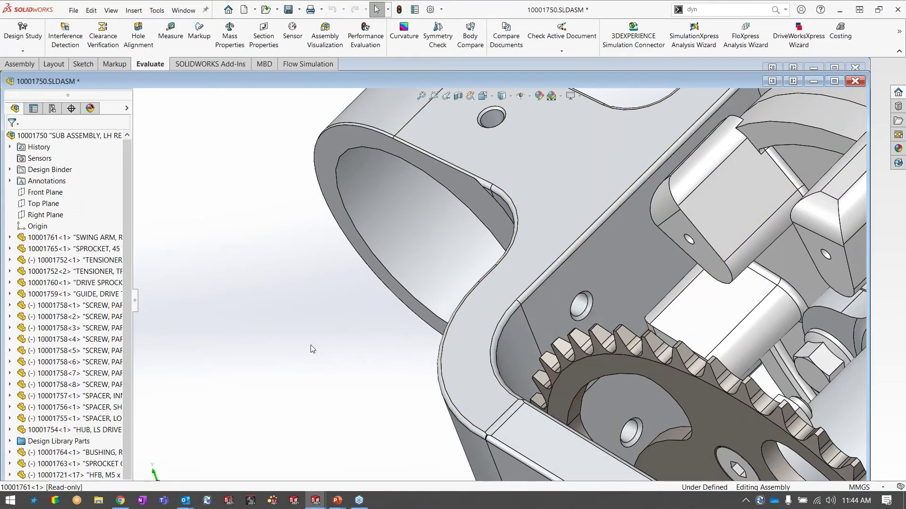
{"action": "key", "text": "ctrl+Tab"}
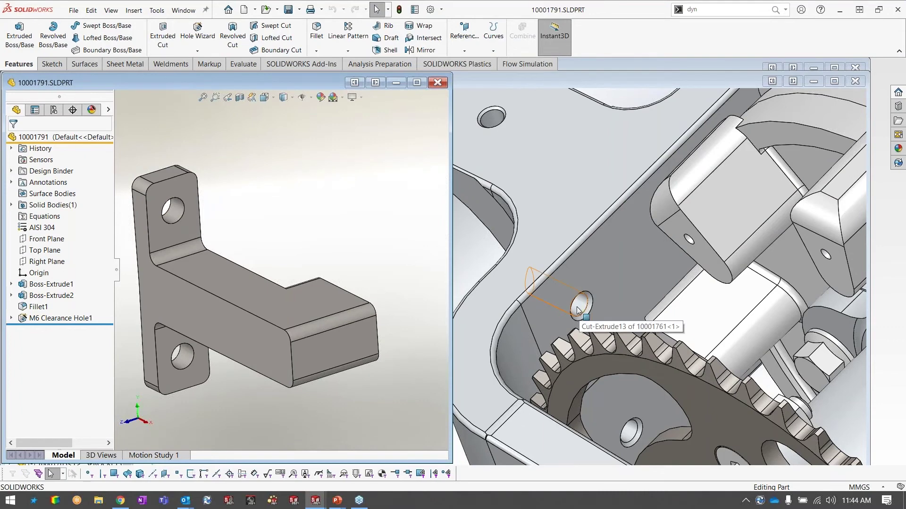
{"action": "left_click_drag", "start_coordinate": [173, 214], "coordinate": [584, 310]}
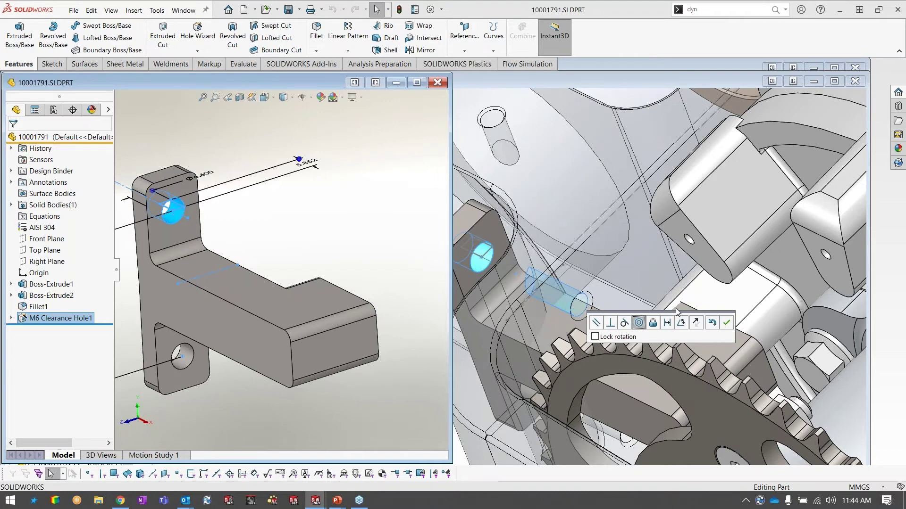
{"action": "left_click", "coordinate": [726, 324]}
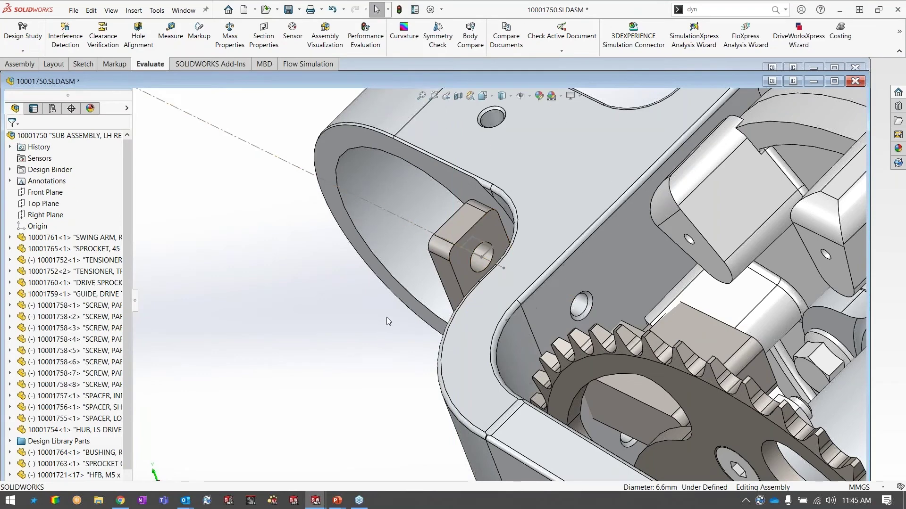
Step: Mate the deflector's flat back face coincident with the inner wall face of the swing arm
{"action": "left_click", "coordinate": [631, 270]}
{"action": "middle_click_drag", "start_coordinate": [366, 379], "coordinate": [453, 340]}
{"action": "left_click", "coordinate": [681, 286], "text": "ctrl"}
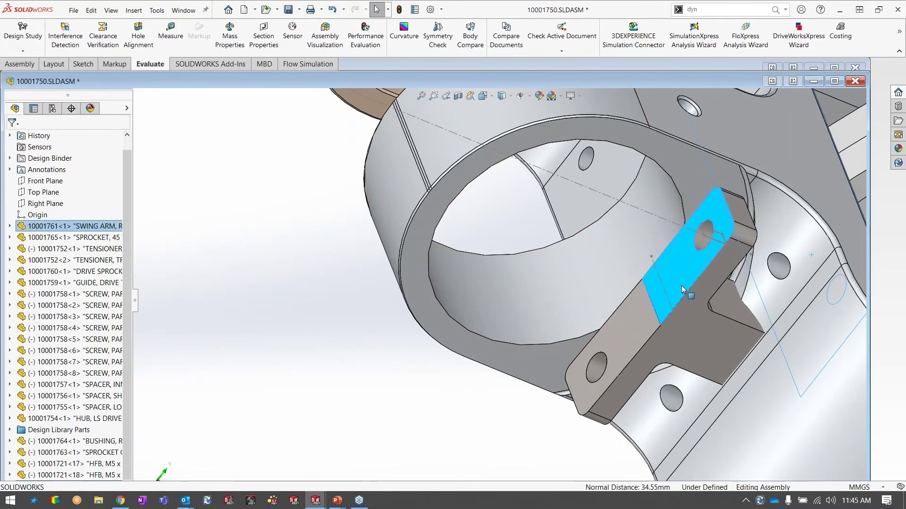
{"action": "left_click", "coordinate": [711, 279]}
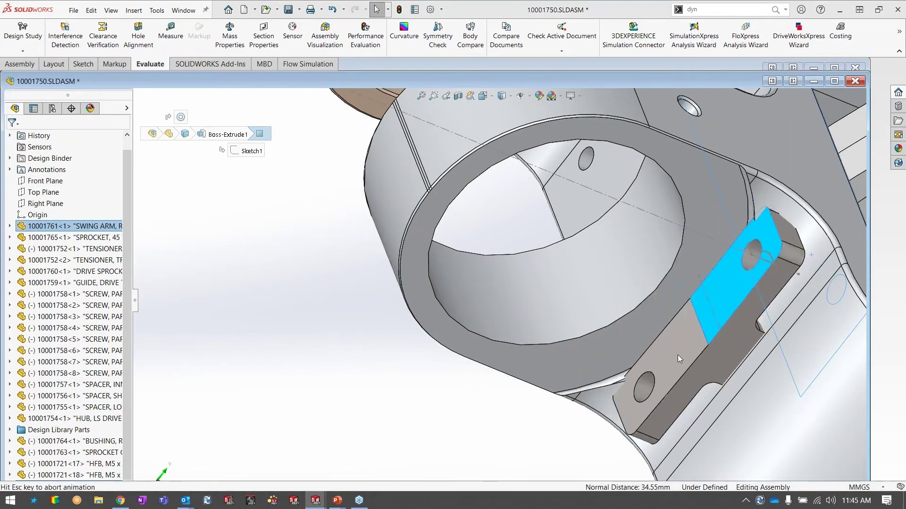
Step: Maximize the assembly window and hide all sketches around the mounted deflector
{"action": "key", "text": "f"}
{"action": "middle_click_drag", "start_coordinate": [566, 443], "coordinate": [496, 387]}
{"action": "scroll", "coordinate": [542, 312], "scroll_direction": "down", "scroll_amount": 3}
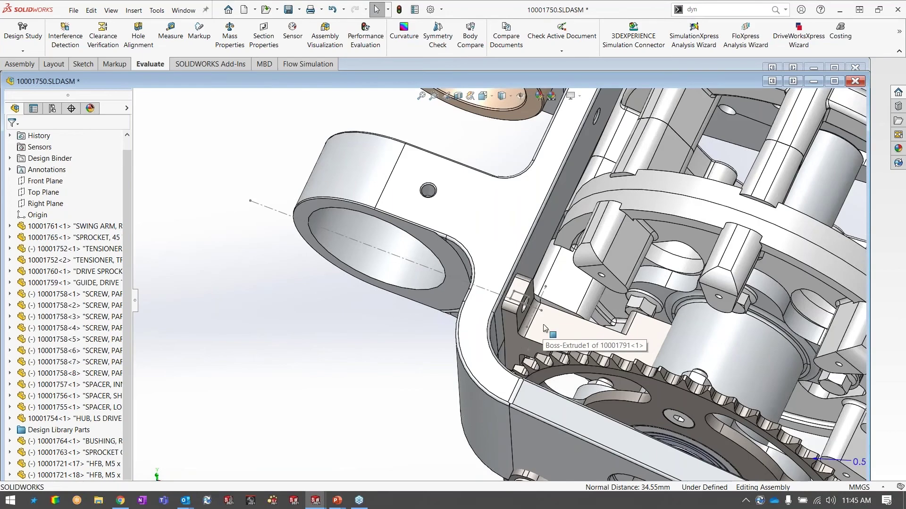
{"action": "middle_click_drag", "start_coordinate": [542, 312], "coordinate": [528, 300]}
{"action": "scroll", "coordinate": [527, 300], "scroll_direction": "down", "scroll_amount": 2}
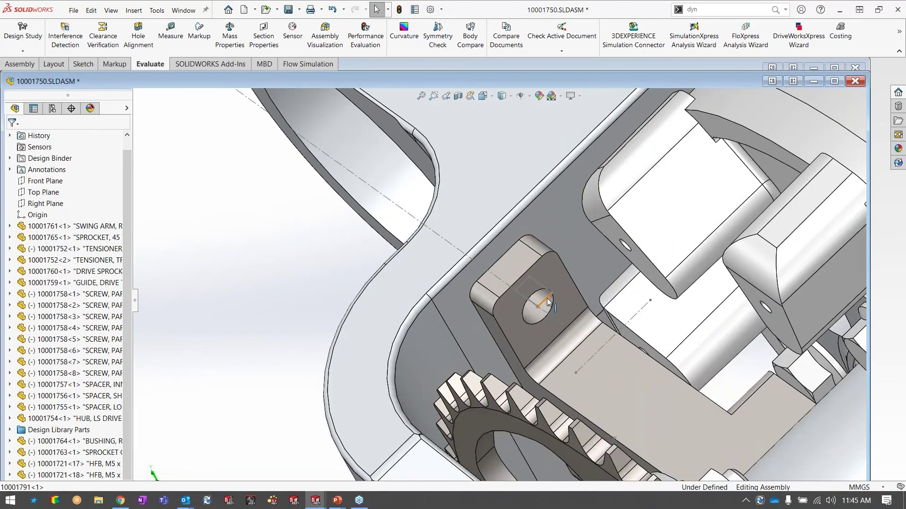
{"action": "left_click", "coordinate": [834, 82]}
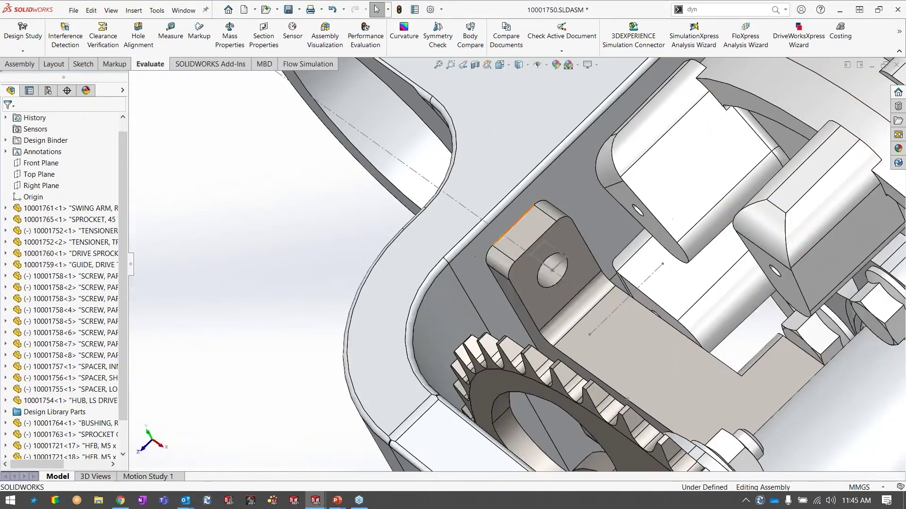
{"action": "left_click", "coordinate": [537, 64]}
{"action": "left_click", "coordinate": [552, 159]}
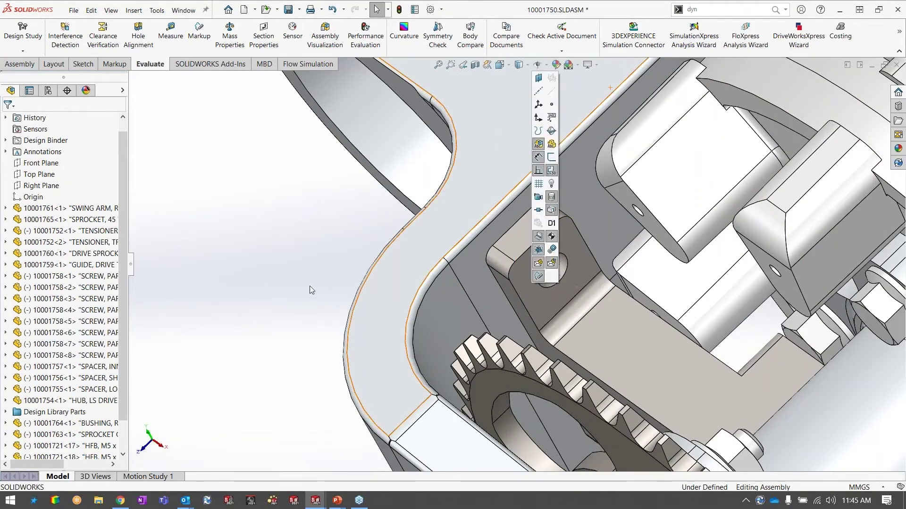
{"action": "scroll", "coordinate": [577, 311], "scroll_direction": "down", "scroll_amount": 2}
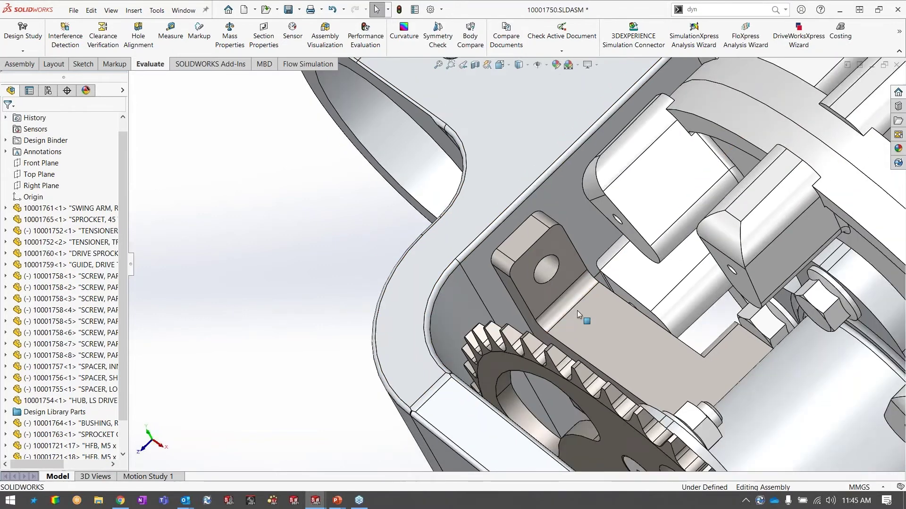
Step: Insert a Toolbox ANSI Metric Heavy Hex Flange Screw (ANSI B18.2.3.9M) into the deflector's upper hole
{"action": "left_click", "coordinate": [898, 107]}
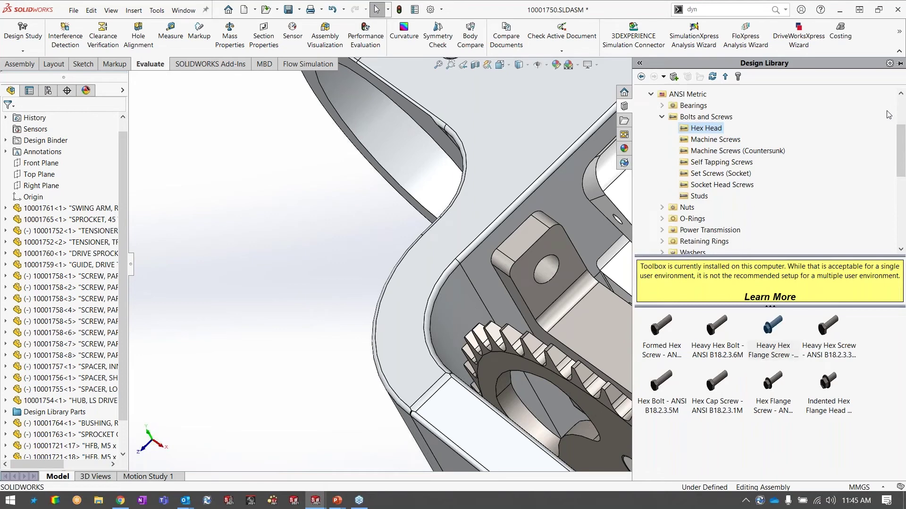
{"action": "scroll", "coordinate": [674, 114], "scroll_direction": "up", "scroll_amount": 2}
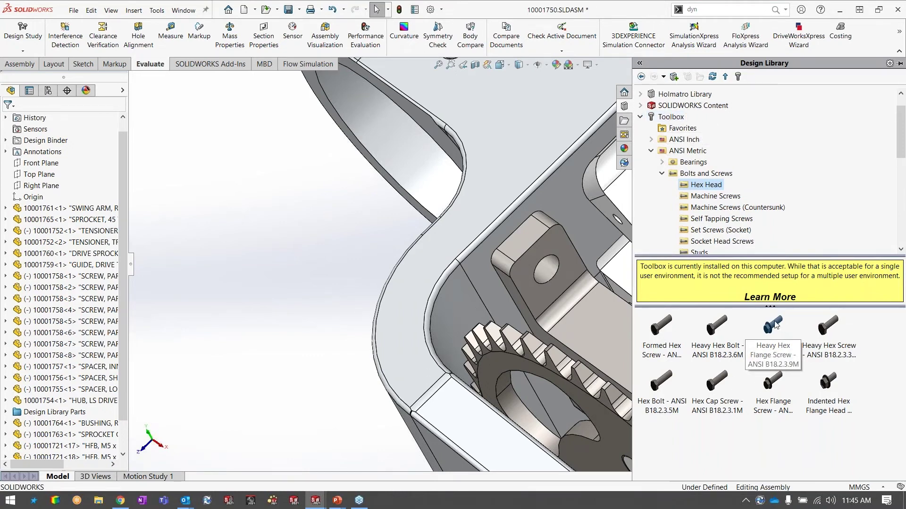
{"action": "mouse_move", "coordinate": [775, 325]}
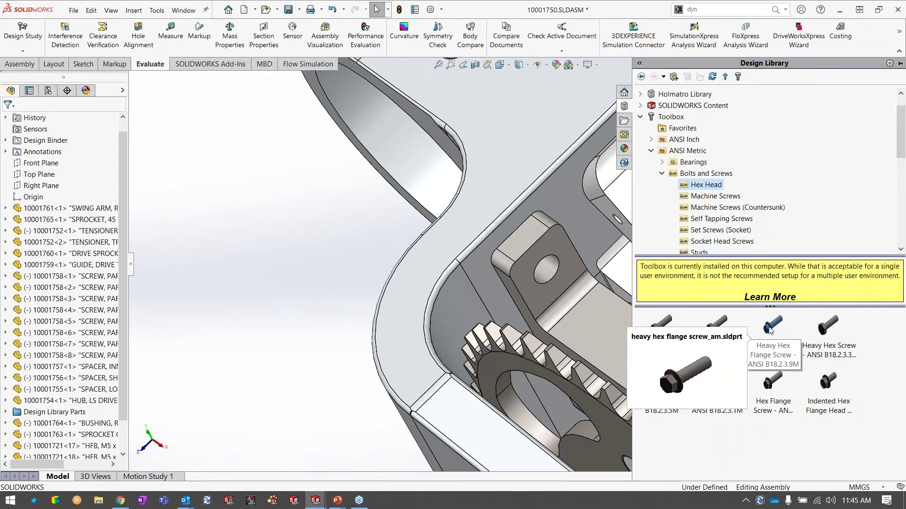
{"action": "left_click", "coordinate": [771, 329]}
{"action": "left_click_drag", "start_coordinate": [771, 329], "coordinate": [586, 419]}
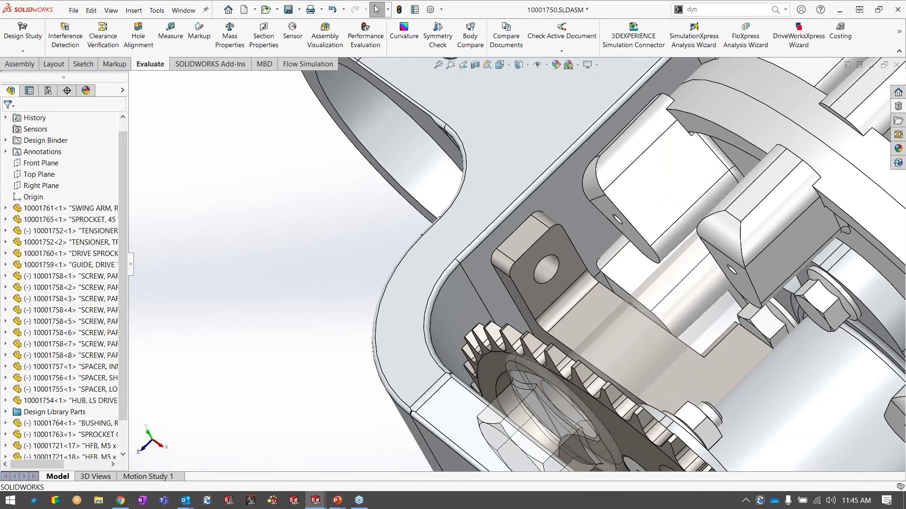
{"action": "left_click_drag", "start_coordinate": [585, 419], "coordinate": [631, 465]}
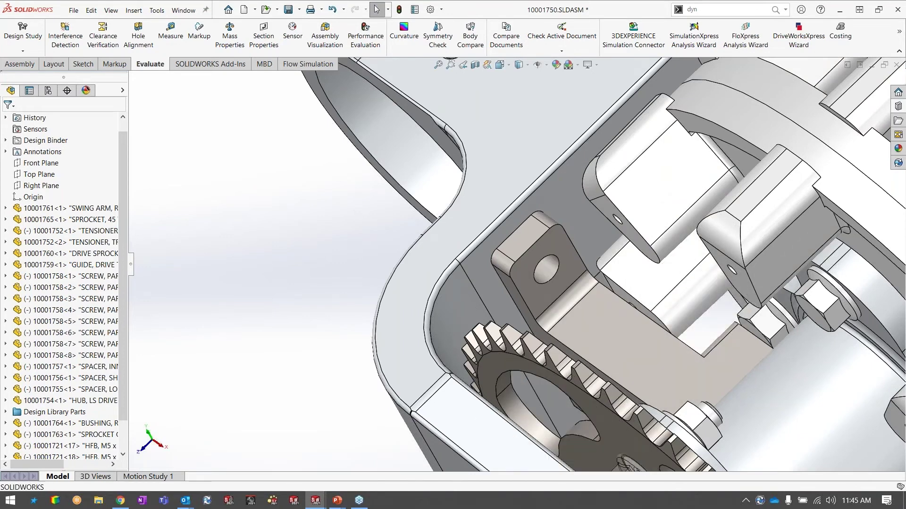
{"action": "left_click_drag", "start_coordinate": [700, 357], "coordinate": [553, 275]}
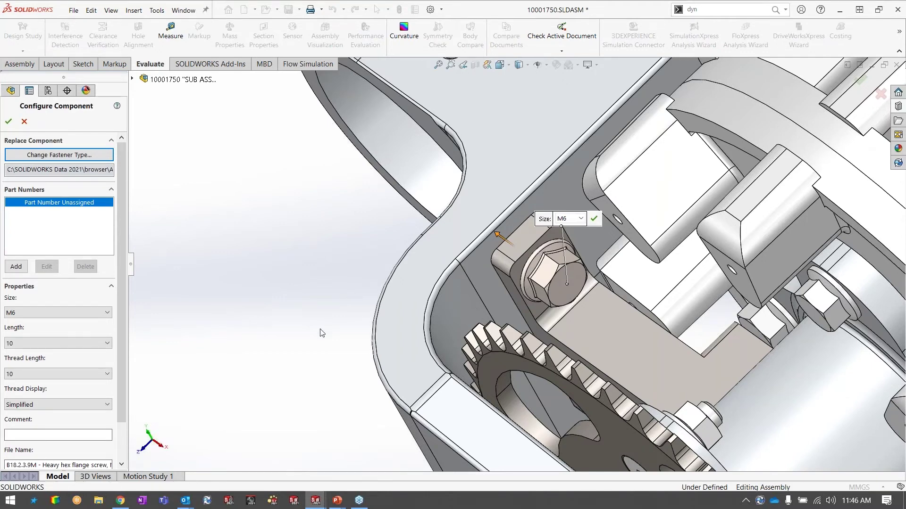
Step: Set the M6 flange screw's length to 20 so it reaches through the swing arm wall, and accept the configuration
{"action": "scroll", "coordinate": [322, 333], "scroll_direction": "up", "scroll_amount": 5}
{"action": "middle_click_drag", "start_coordinate": [324, 340], "coordinate": [467, 326]}
{"action": "scroll", "coordinate": [465, 248], "scroll_direction": "down", "scroll_amount": 3}
{"action": "left_click", "coordinate": [104, 344]}
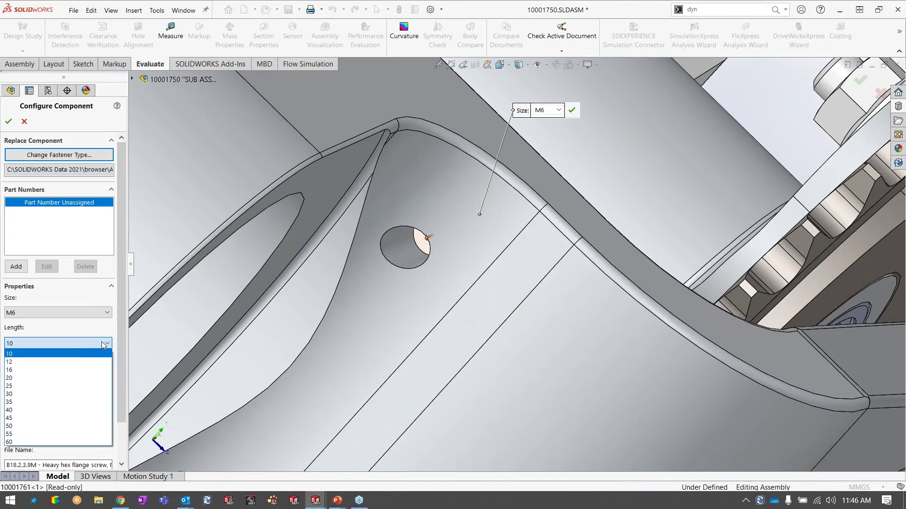
{"action": "left_click", "coordinate": [52, 378]}
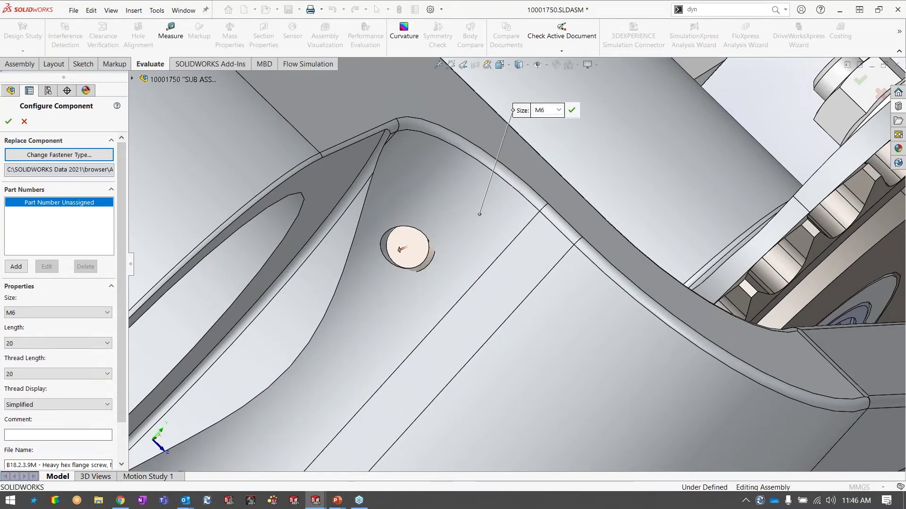
{"action": "left_click", "coordinate": [8, 121]}
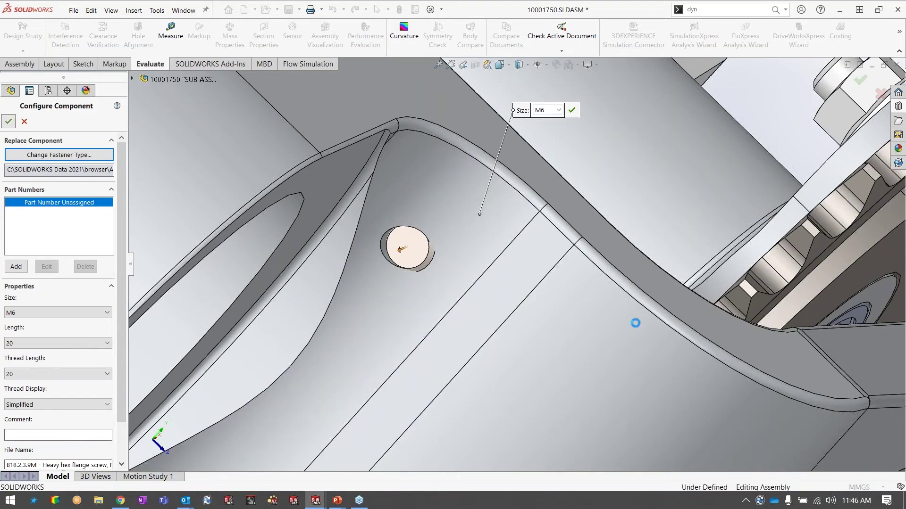
Step: Place a second copy of the flange screw in the deflector's other hole and end the insertion
{"action": "scroll", "coordinate": [613, 370], "scroll_direction": "up", "scroll_amount": 3}
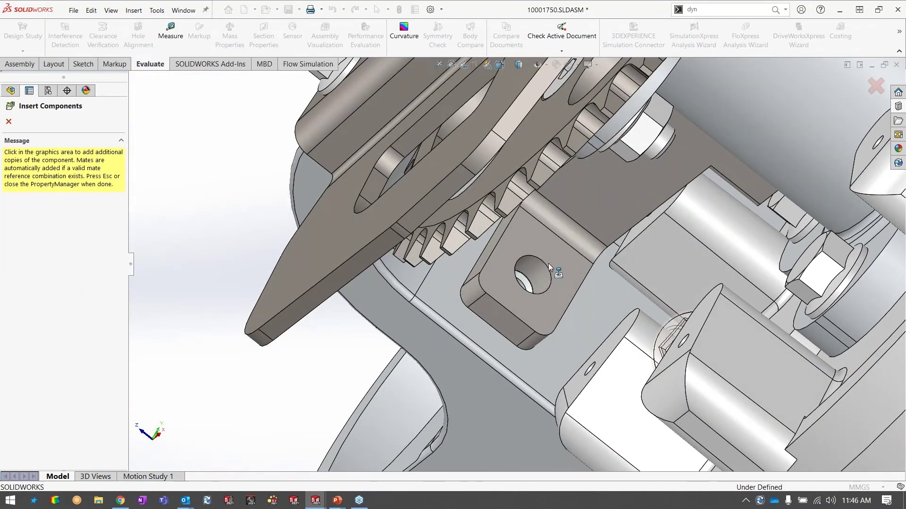
{"action": "left_click", "coordinate": [548, 263]}
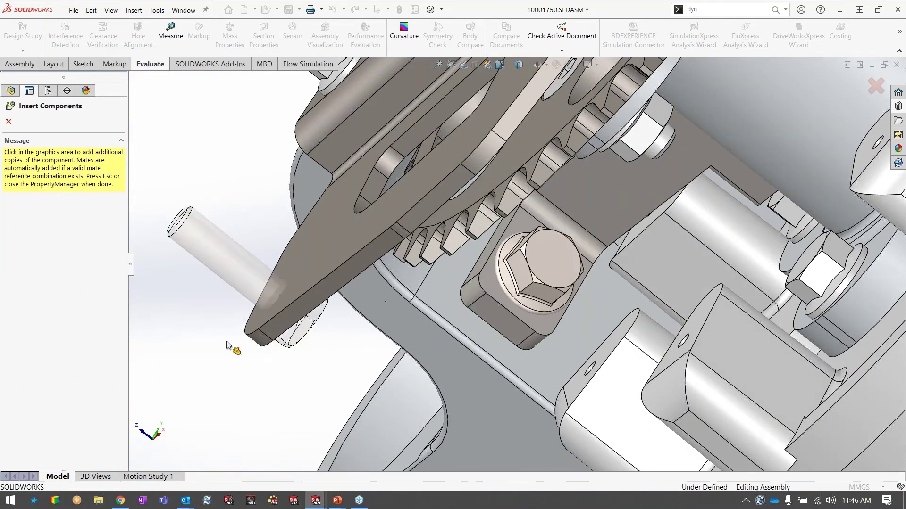
{"action": "key", "text": "Escape"}
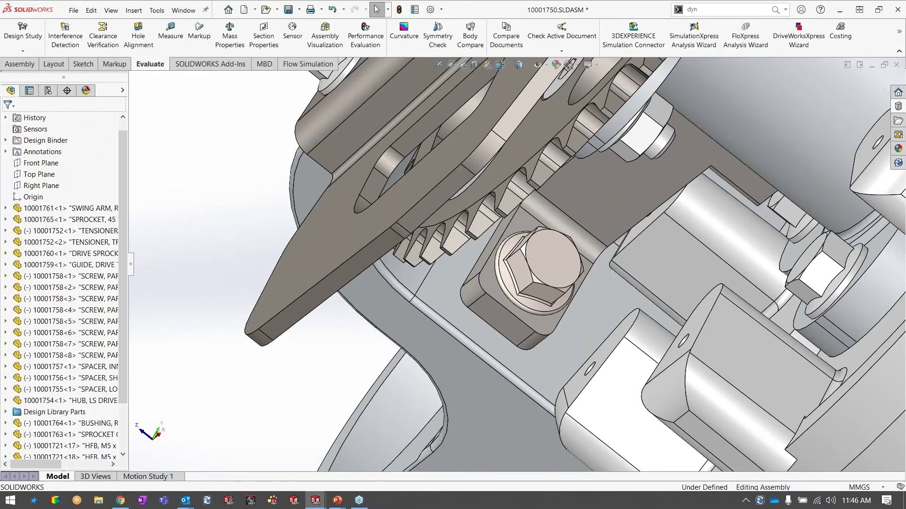
Step: Examine the bolted deflector from several angles, checking how it sits against the swing arm, sprocket and hub
{"action": "key", "text": "Left"}
{"action": "key", "text": "Left"}
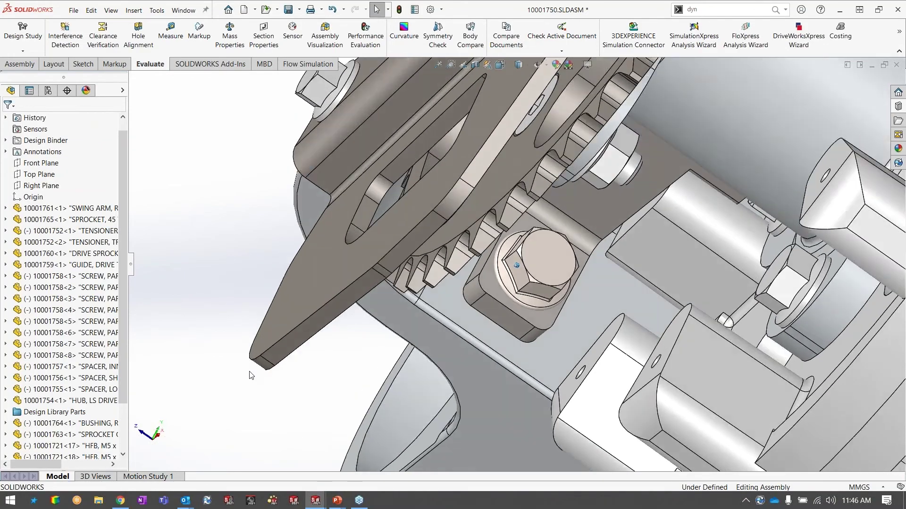
{"action": "key", "text": "Left"}
{"action": "key", "text": "Left"}
{"action": "key", "text": "Left"}
{"action": "key", "text": "Left"}
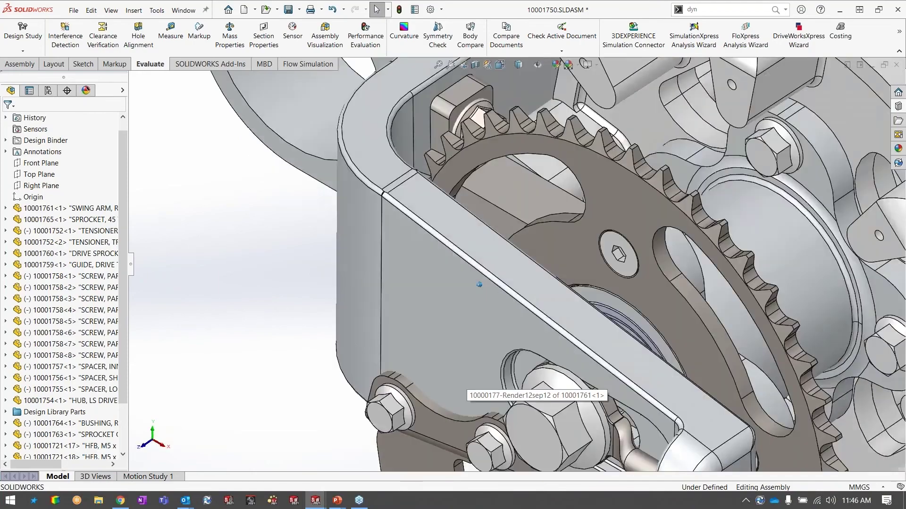
{"action": "key", "text": "Left"}
{"action": "key", "text": "Left"}
{"action": "key", "text": "Left"}
{"action": "key", "text": "Left"}
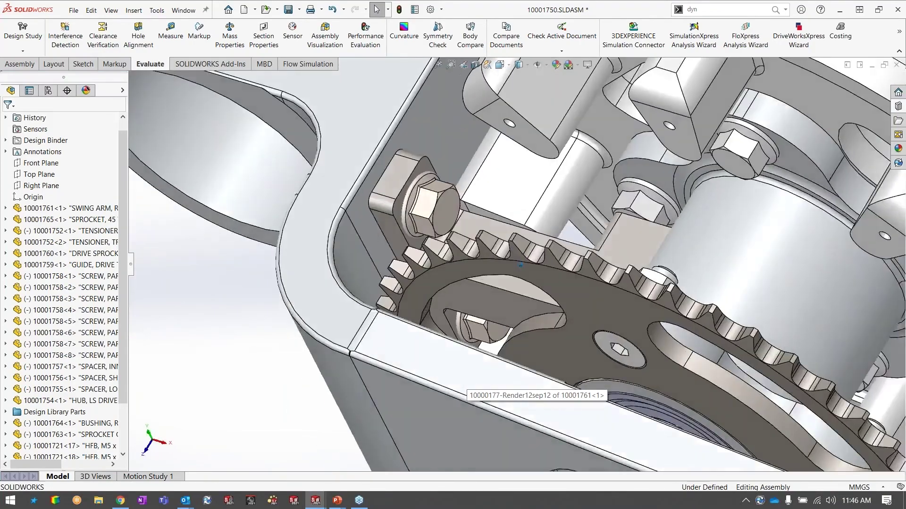
{"action": "middle_click_drag", "start_coordinate": [466, 381], "coordinate": [442, 389]}
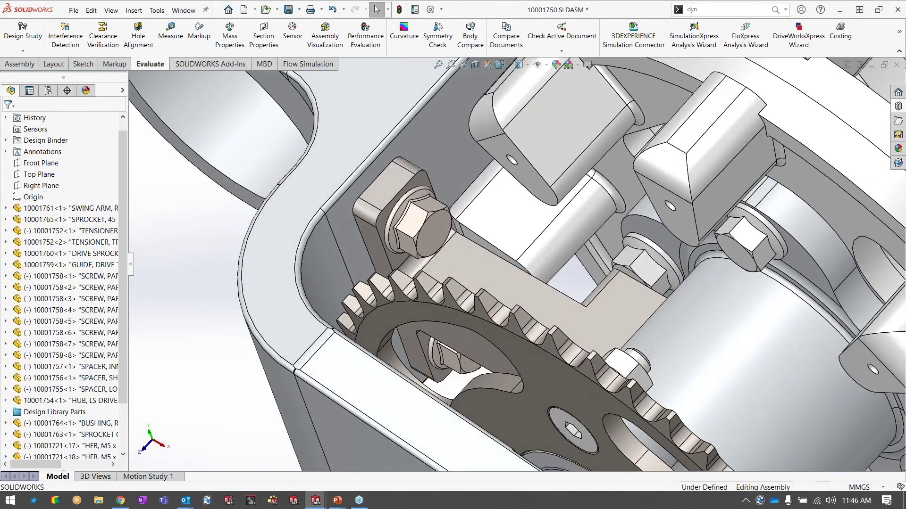
{"action": "scroll", "coordinate": [477, 306], "scroll_direction": "up", "scroll_amount": 3}
{"action": "middle_click_drag", "start_coordinate": [464, 302], "coordinate": [504, 291]}
{"action": "middle_click_drag", "start_coordinate": [518, 258], "coordinate": [543, 366]}
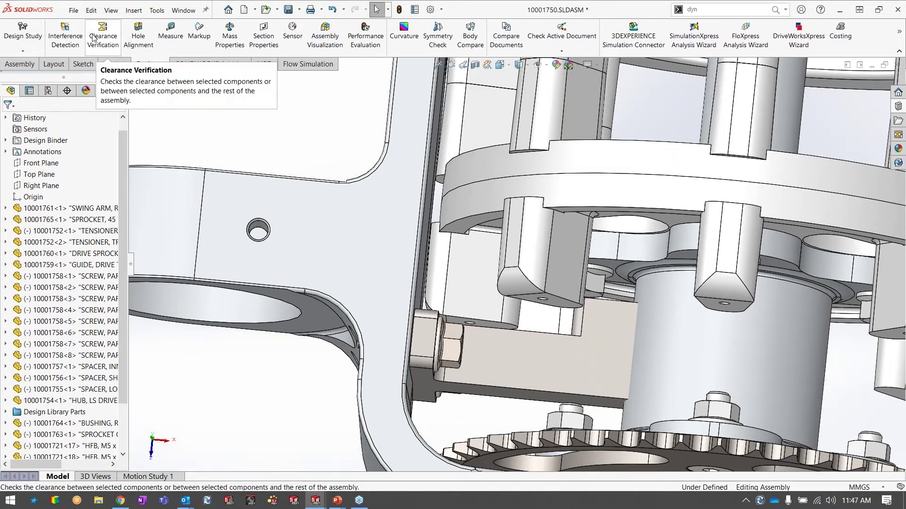
Step: Start Interference Detection with the whole assembly cleared, and select only the debris deflector, swing arm and central hub
{"action": "left_click", "coordinate": [70, 37]}
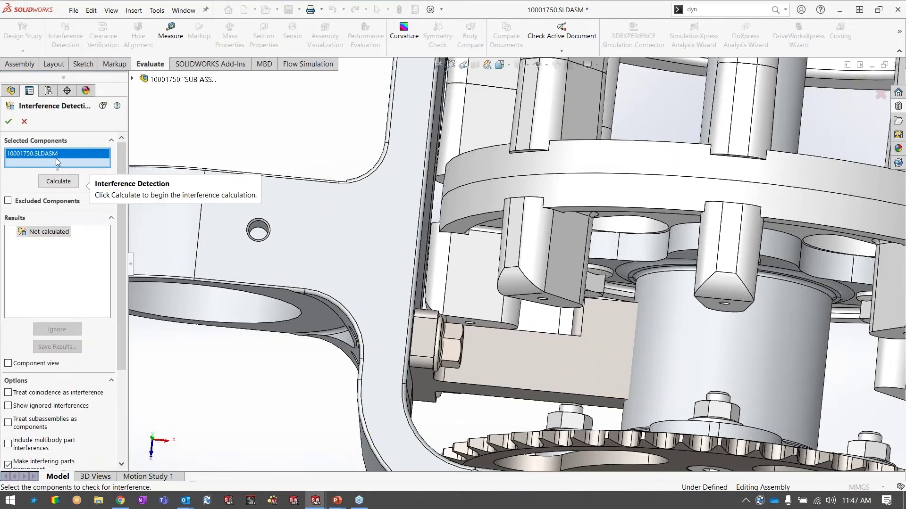
{"action": "right_click", "coordinate": [57, 156]}
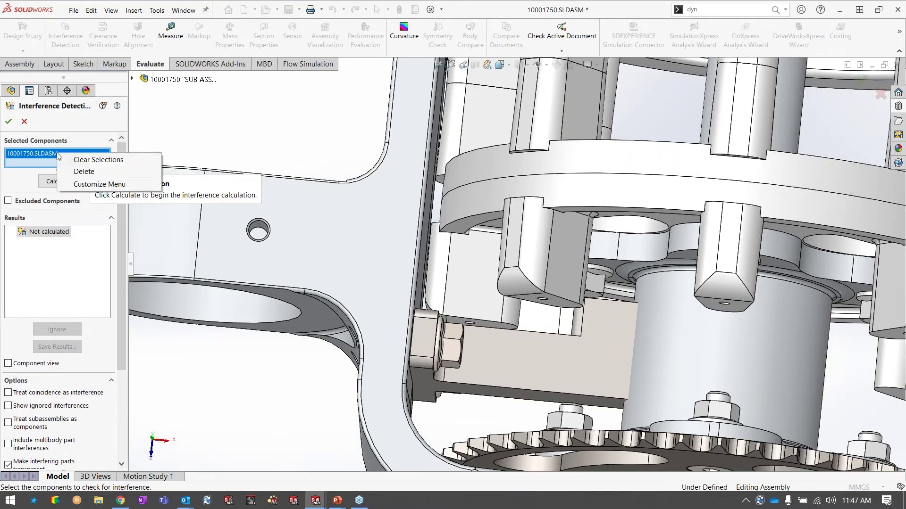
{"action": "left_click", "coordinate": [88, 161]}
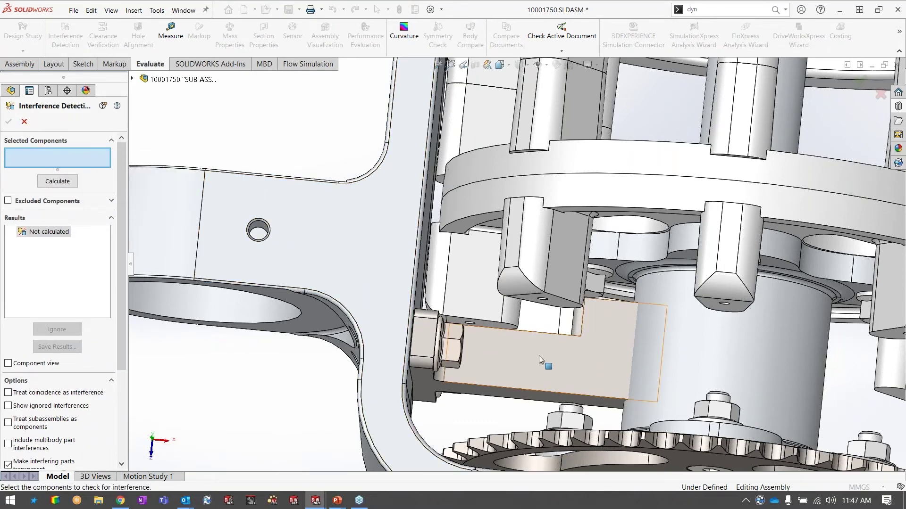
{"action": "left_click", "coordinate": [518, 349]}
{"action": "left_click", "coordinate": [388, 308]}
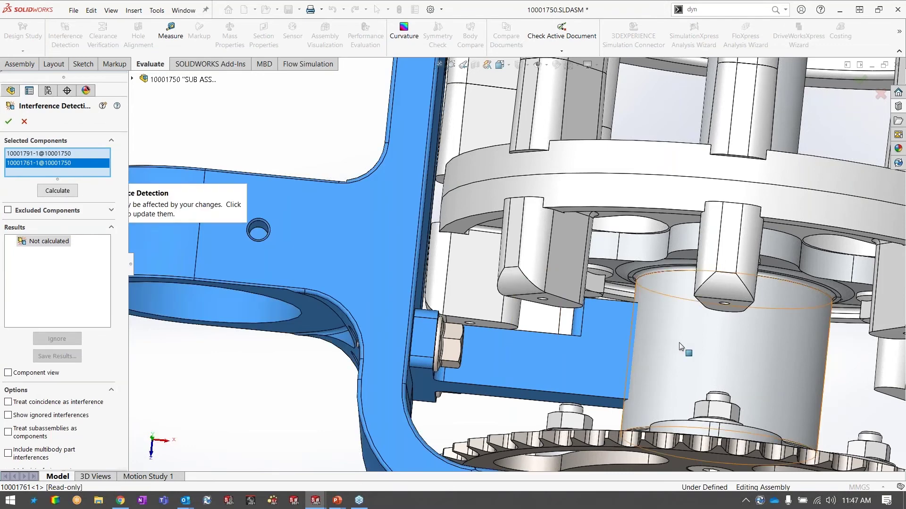
{"action": "left_click", "coordinate": [678, 342]}
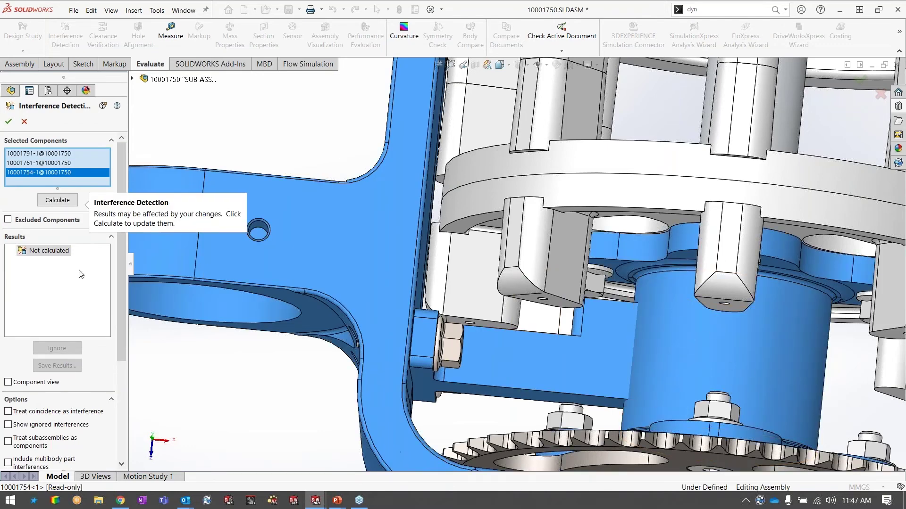
Step: Calculate the interference between the selected components, inspect where the deflector meets the hub, and close the check
{"action": "left_click", "coordinate": [59, 200]}
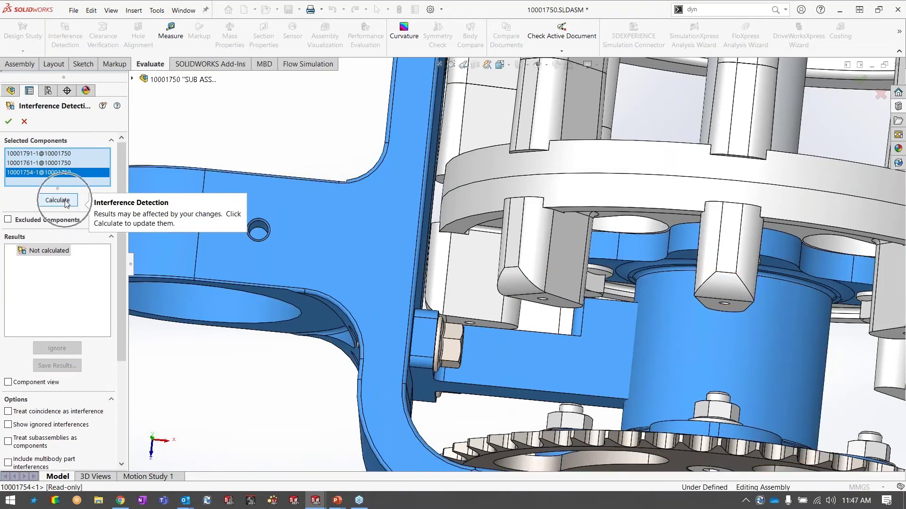
{"action": "scroll", "coordinate": [445, 439], "scroll_direction": "up", "scroll_amount": 4}
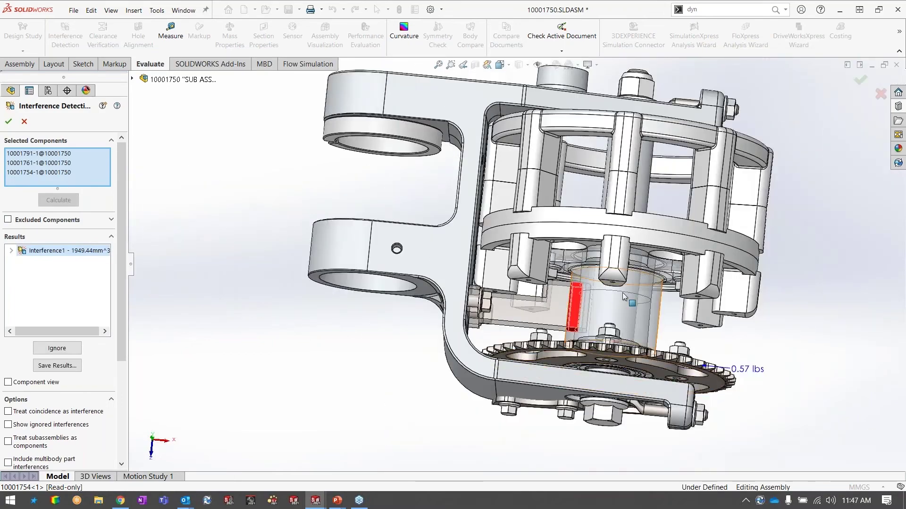
{"action": "scroll", "coordinate": [621, 293], "scroll_direction": "down", "scroll_amount": 4}
{"action": "scroll", "coordinate": [595, 292], "scroll_direction": "down", "scroll_amount": 3}
{"action": "mouse_move", "coordinate": [448, 335]}
{"action": "middle_mouse_down"}
{"action": "mouse_move", "coordinate": [451, 301]}
{"action": "mouse_move", "coordinate": [427, 355]}
{"action": "mouse_move", "coordinate": [444, 346]}
{"action": "middle_mouse_up"}
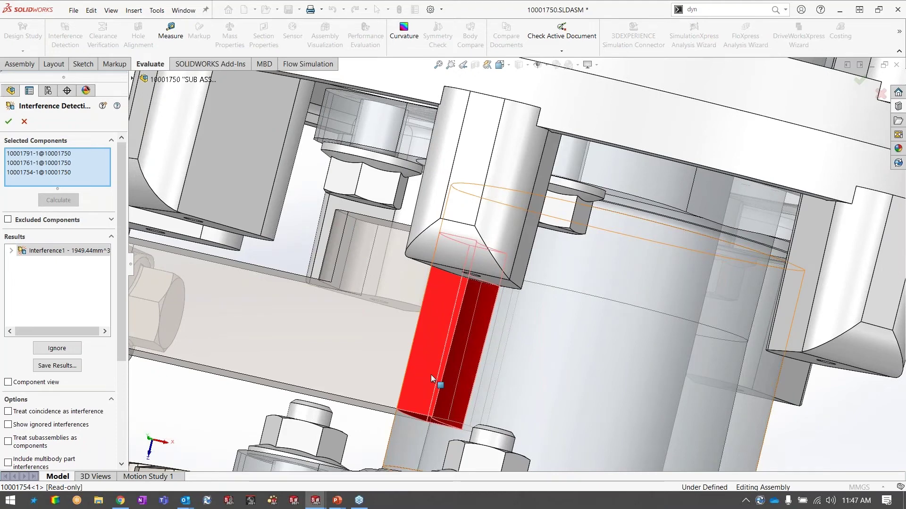
{"action": "left_click", "coordinate": [24, 122]}
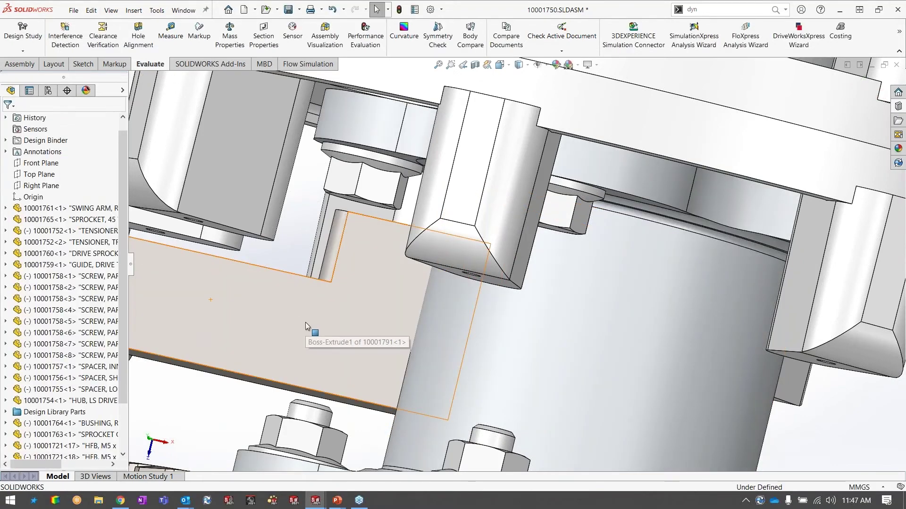
Step: Set the debris deflector's arm length dimension (D1@Sketch1) to 50 mm and rebuild the assembly
{"action": "left_click", "coordinate": [278, 334]}
{"action": "scroll", "coordinate": [327, 396], "scroll_direction": "up", "scroll_amount": 10}
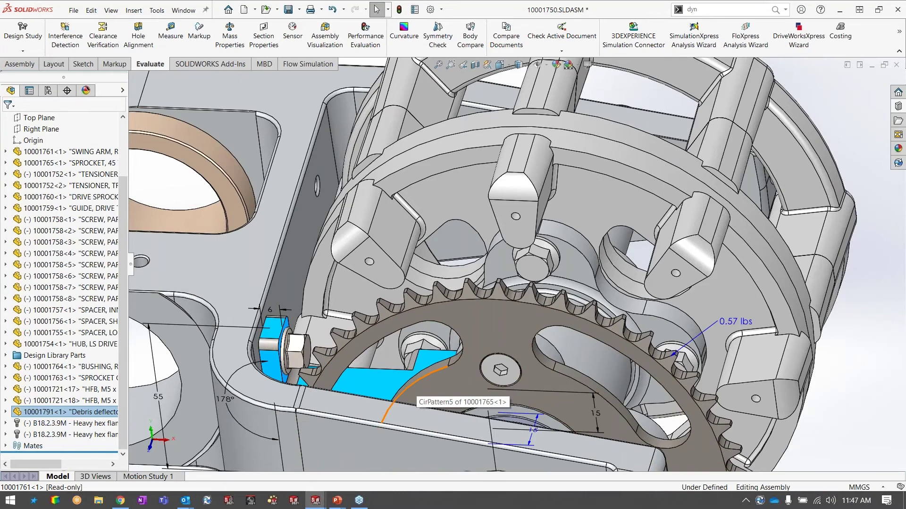
{"action": "scroll", "coordinate": [513, 267], "scroll_direction": "up", "scroll_amount": 4}
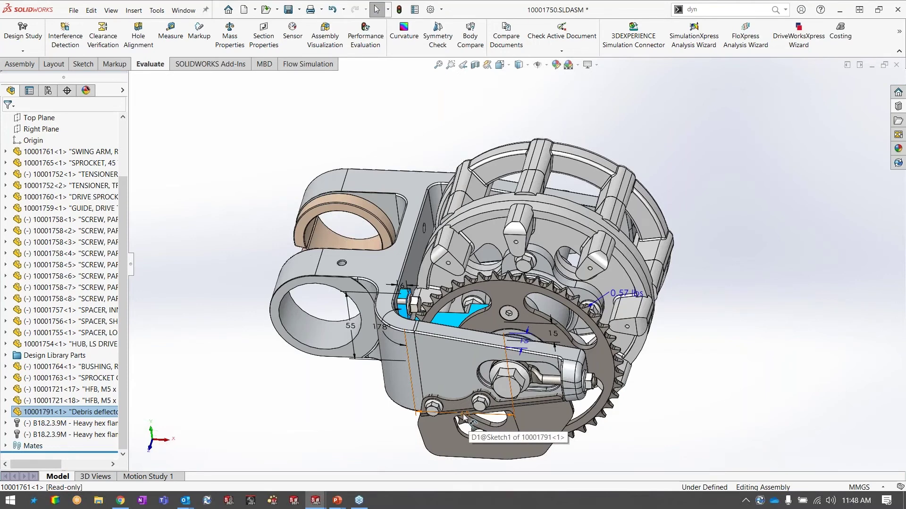
{"action": "double_click", "coordinate": [464, 417]}
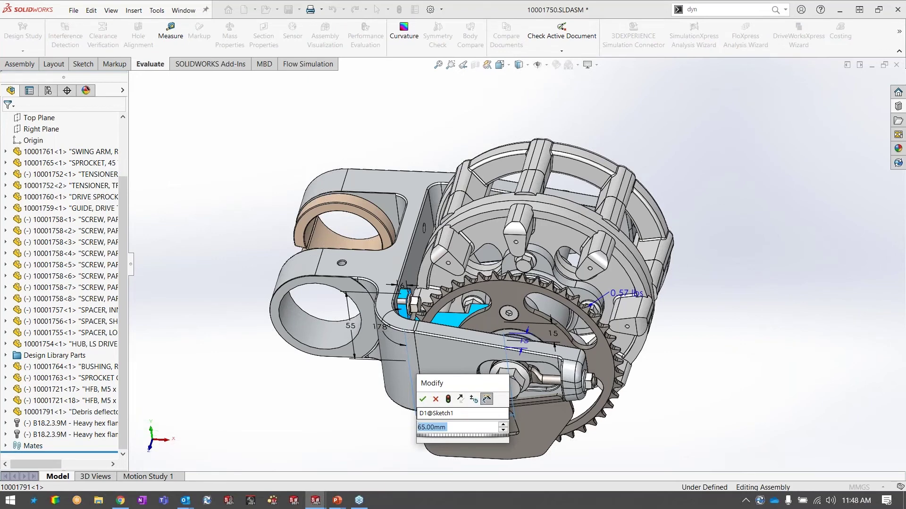
{"action": "type", "text": "50"}
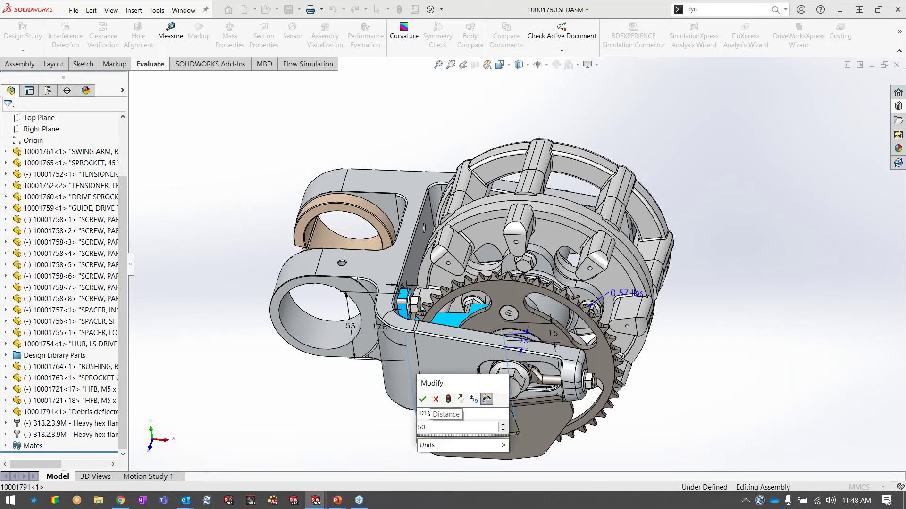
{"action": "key", "text": "Return"}
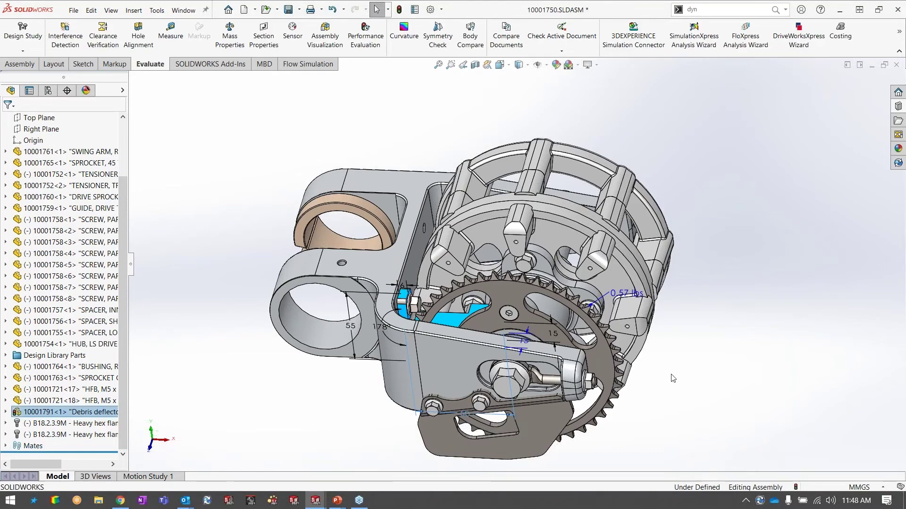
{"action": "left_click", "coordinate": [688, 376]}
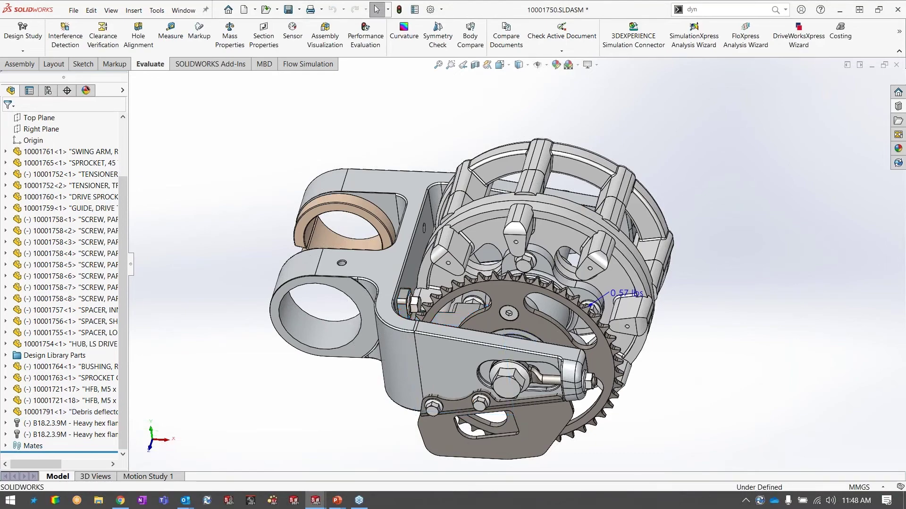
Step: Examine the gap between the shortened debris deflector and the hub, sprocket and screws from several angles
{"action": "scroll", "coordinate": [488, 288], "scroll_direction": "down", "scroll_amount": 1}
{"action": "scroll", "coordinate": [488, 288], "scroll_direction": "down", "scroll_amount": 2}
{"action": "middle_click_drag", "start_coordinate": [488, 288], "coordinate": [454, 235]}
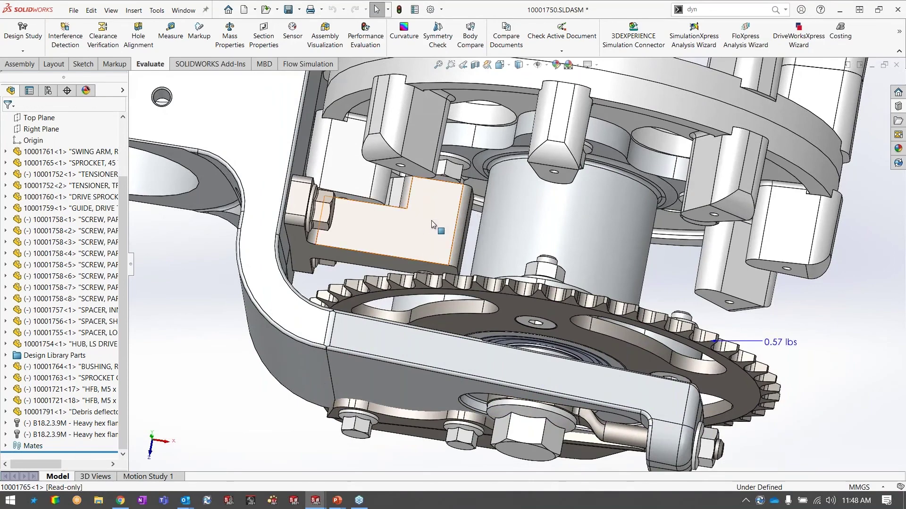
{"action": "scroll", "coordinate": [431, 220], "scroll_direction": "up", "scroll_amount": 3}
{"action": "scroll", "coordinate": [484, 242], "scroll_direction": "down", "scroll_amount": 1}
{"action": "scroll", "coordinate": [483, 241], "scroll_direction": "down", "scroll_amount": 6}
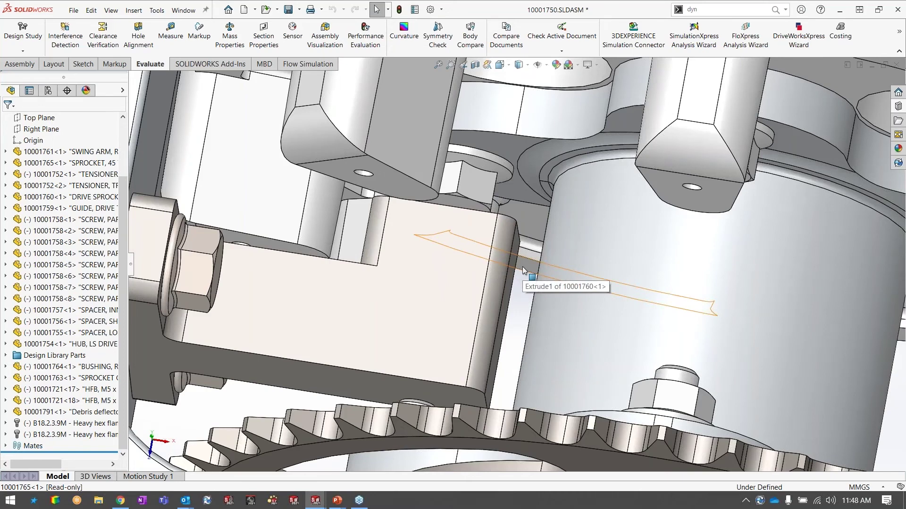
{"action": "scroll", "coordinate": [522, 267], "scroll_direction": "up", "scroll_amount": 2}
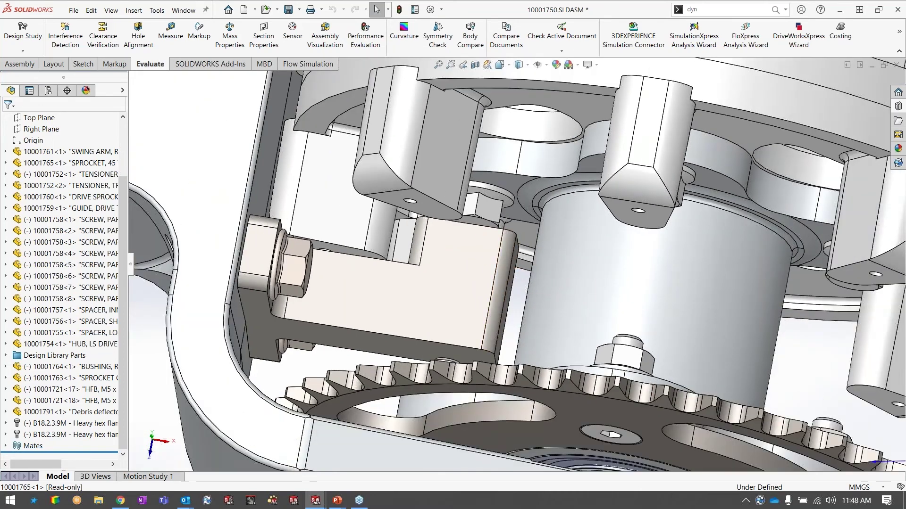
{"action": "key", "text": "Left"}
{"action": "key", "text": "Left"}
{"action": "key", "text": "Left"}
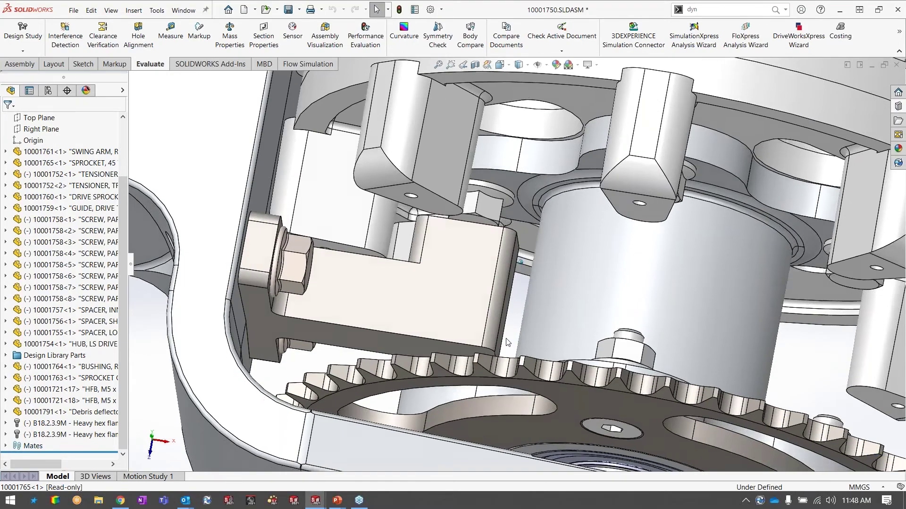
{"action": "key", "text": "Left"}
{"action": "key", "text": "Left"}
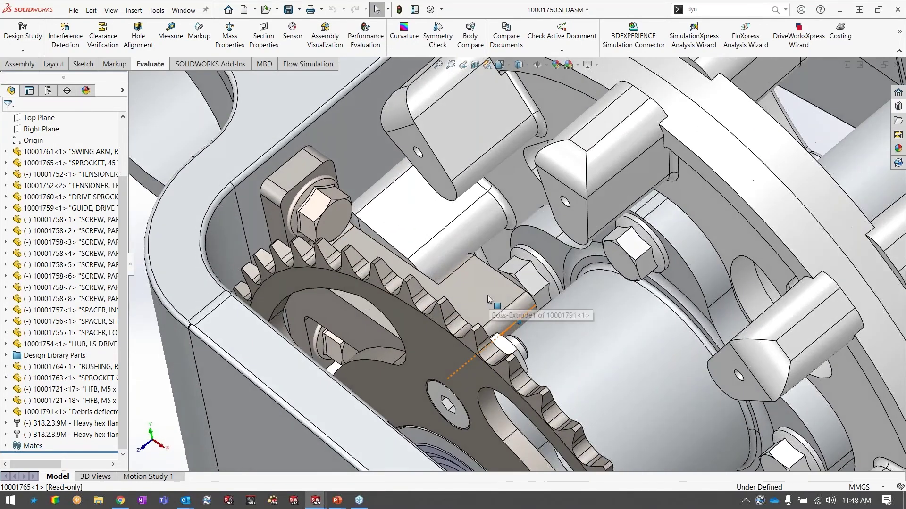
Step: Open the debris deflector as its own part and bring up the configuration table for its arm length dimension
{"action": "left_click", "coordinate": [487, 295]}
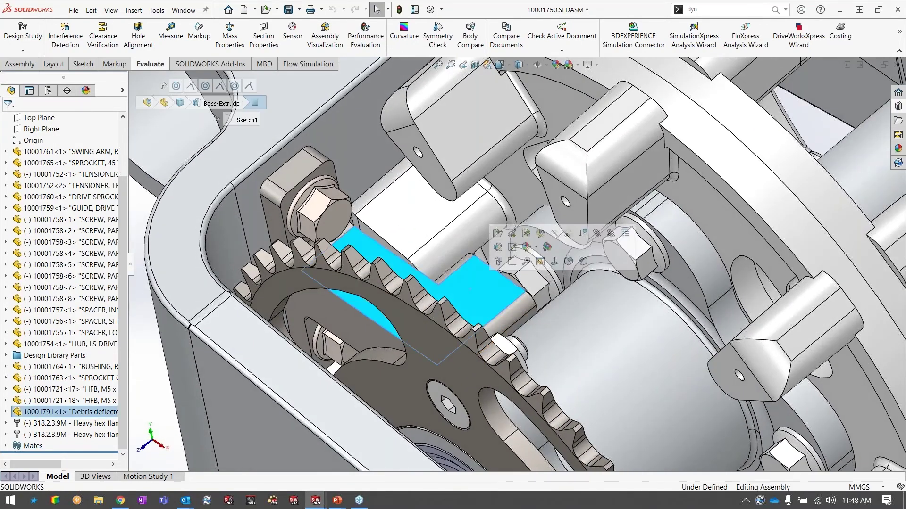
{"action": "left_click", "coordinate": [500, 234]}
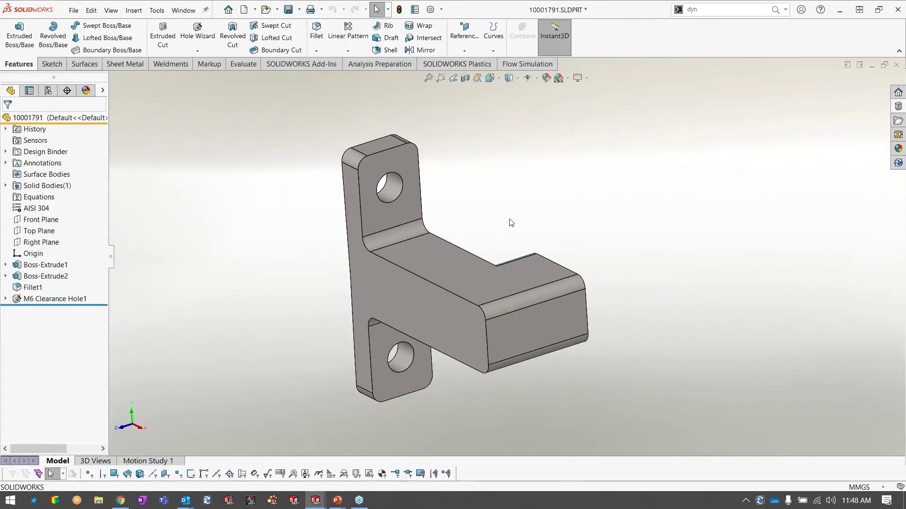
{"action": "left_click", "coordinate": [444, 313]}
{"action": "scroll", "coordinate": [460, 363], "scroll_direction": "up", "scroll_amount": 3}
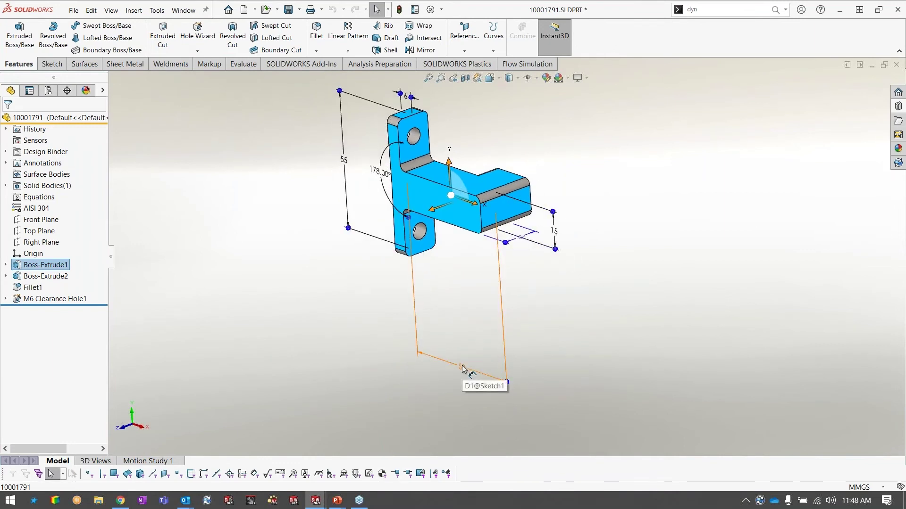
{"action": "right_click", "coordinate": [463, 368]}
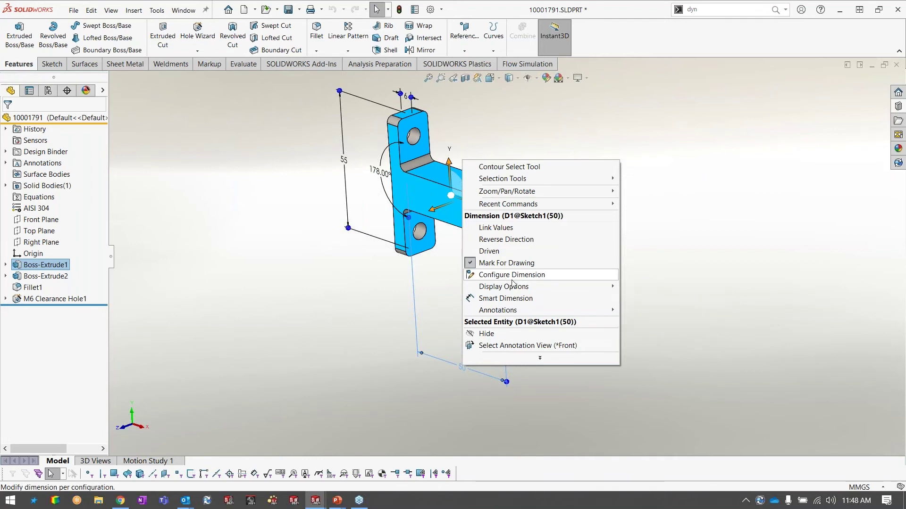
{"action": "left_click", "coordinate": [530, 281]}
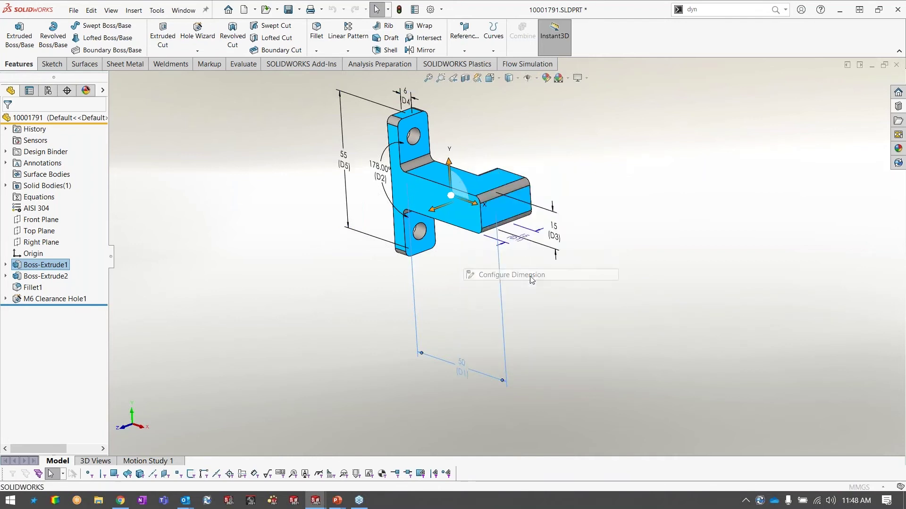
Step: Add two new deflector configurations named 1 and 2 to the table
{"action": "left_click", "coordinate": [179, 122]}
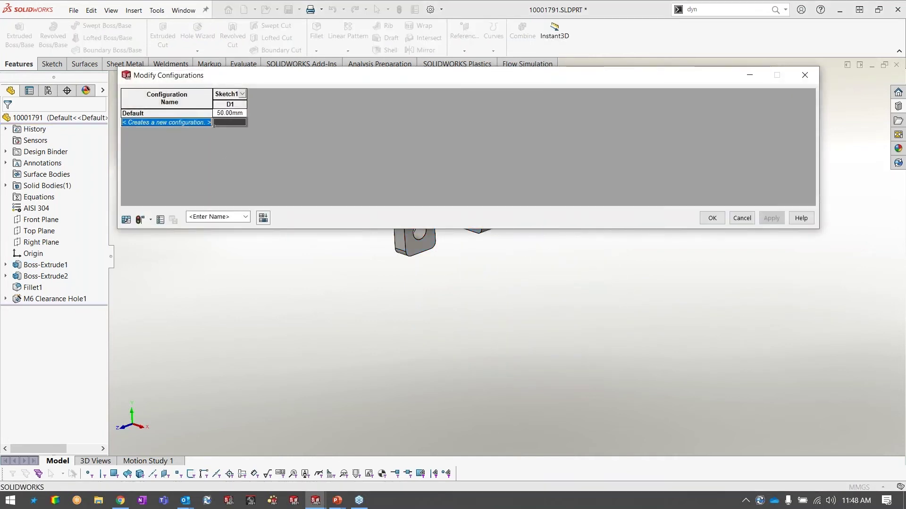
{"action": "type", "text": "1"}
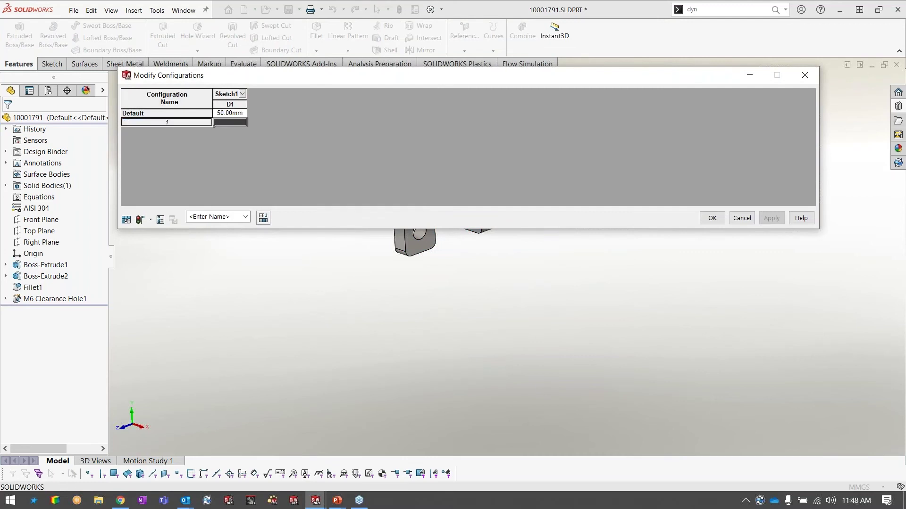
{"action": "key", "text": "Return"}
{"action": "type", "text": "2"}
{"action": "key", "text": "Return"}
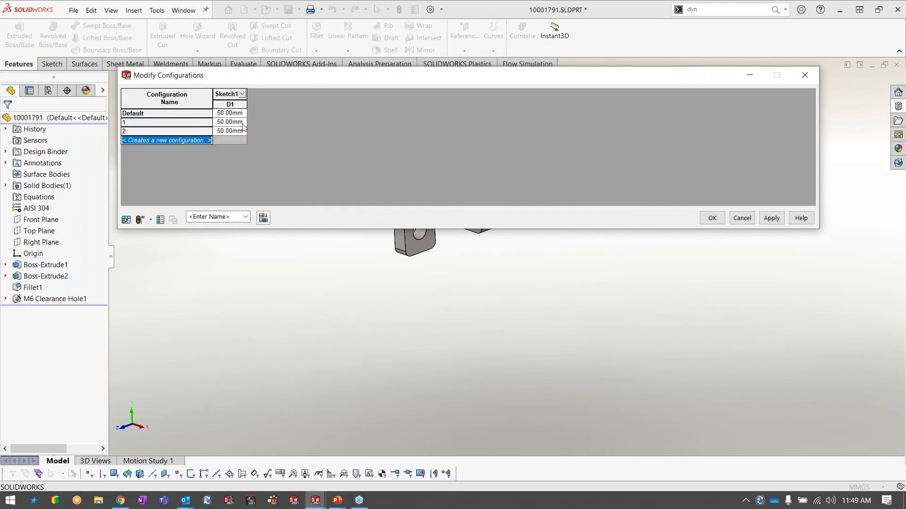
Step: Set the arm length to 60 mm for configuration 1 and 70 mm for configuration 2, and accept the table
{"action": "left_click", "coordinate": [226, 123]}
{"action": "key", "text": "Delete"}
{"action": "type", "text": "6"}
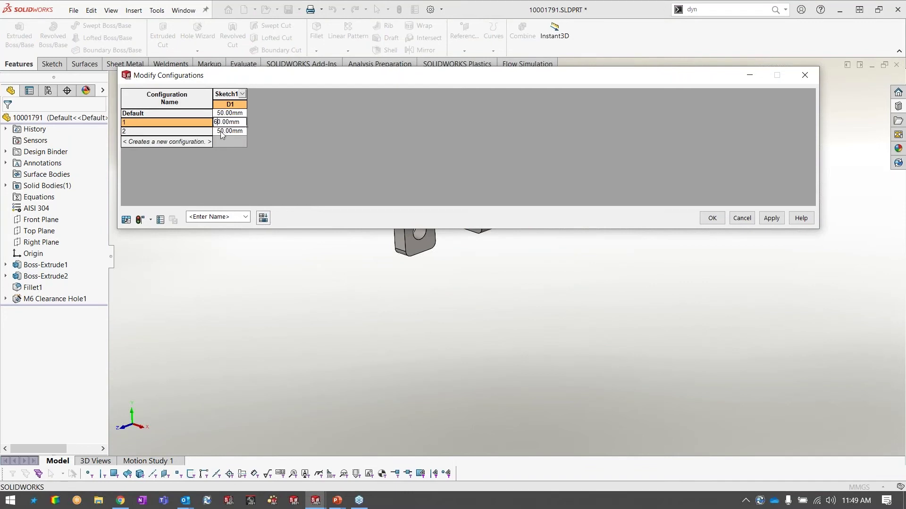
{"action": "key", "text": "Down"}
{"action": "key", "text": "BackSpace"}
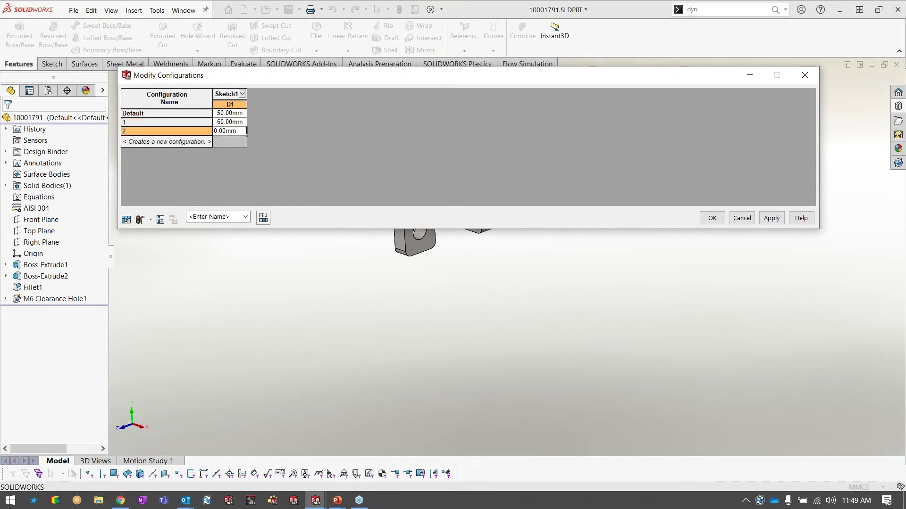
{"action": "type", "text": "7"}
{"action": "key", "text": "Down"}
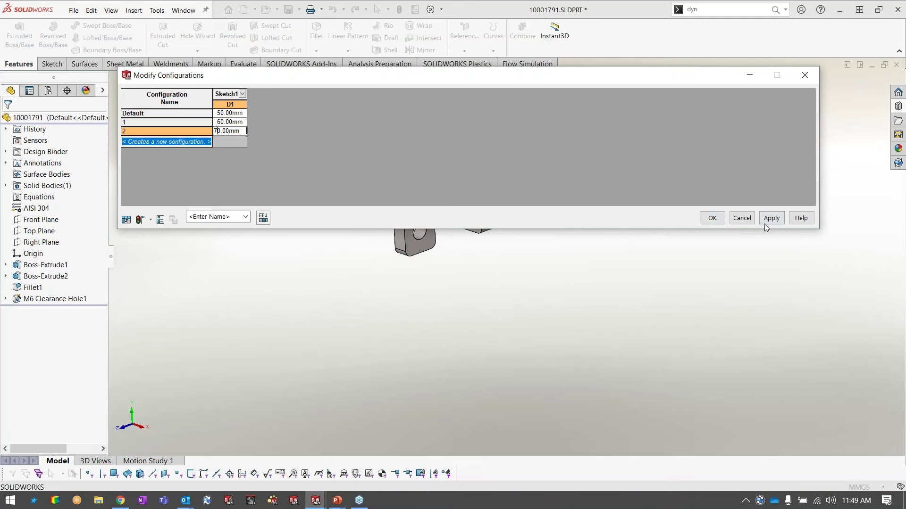
{"action": "left_click", "coordinate": [712, 220]}
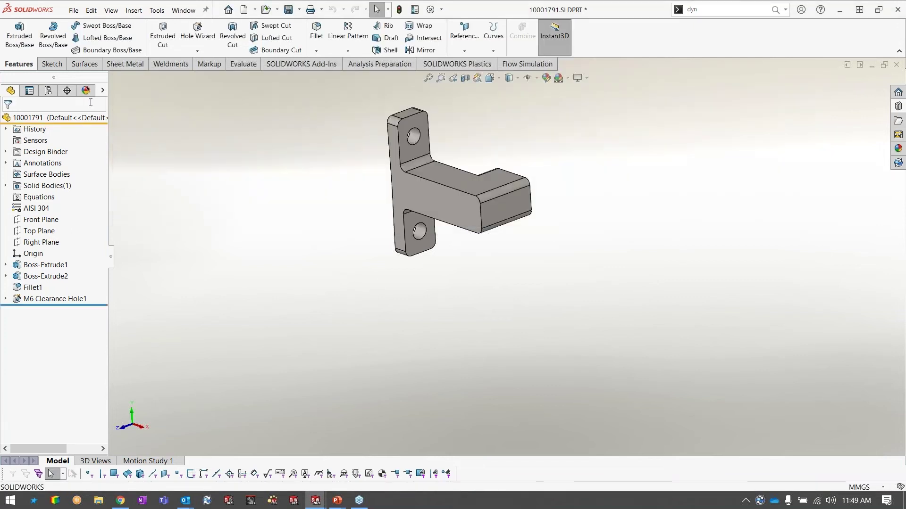
Step: List the part's configurations and activate configuration 1, followed by configuration 2, to compare the arm lengths
{"action": "left_click", "coordinate": [48, 90]}
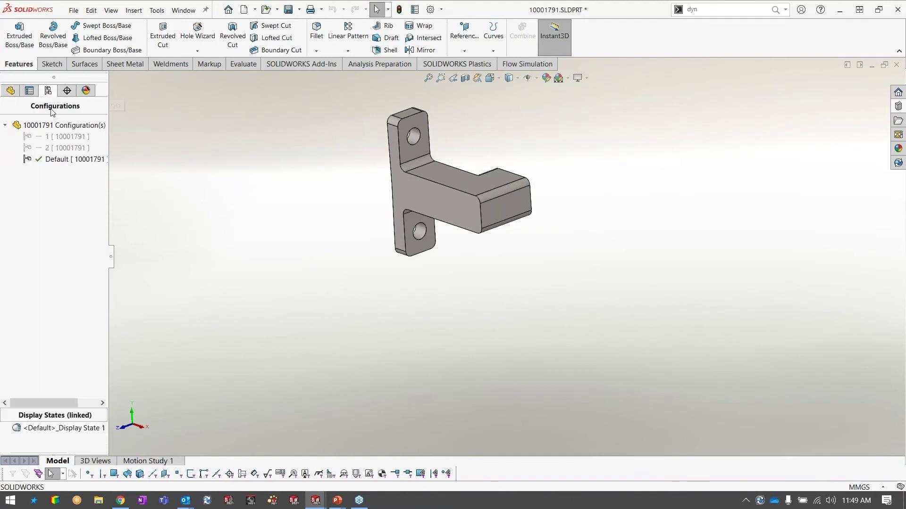
{"action": "double_click", "coordinate": [47, 139]}
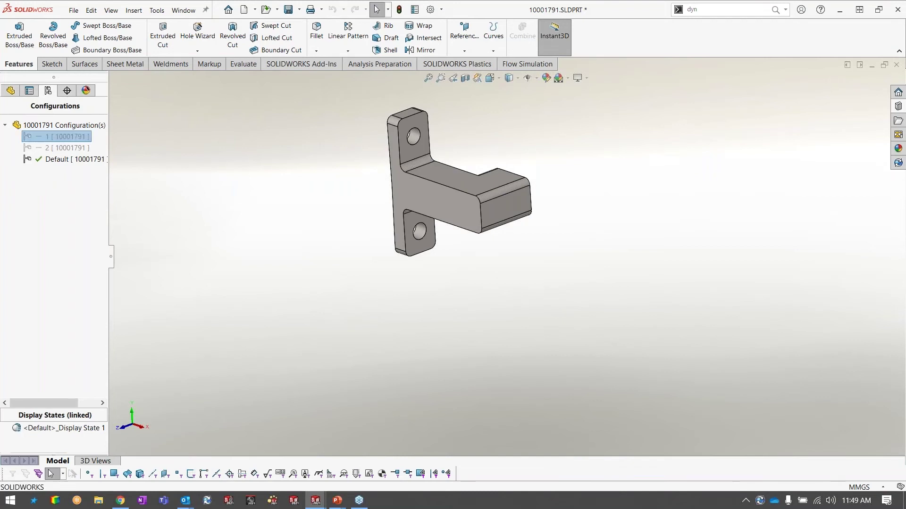
{"action": "double_click", "coordinate": [55, 148]}
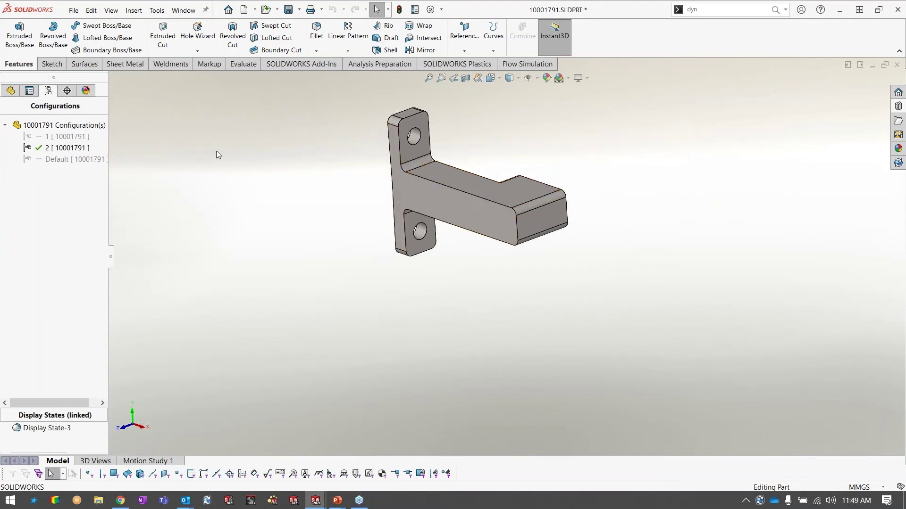
Step: Activate the deflector's Default configuration and fit the part in view
{"action": "left_click", "coordinate": [72, 159]}
{"action": "double_click", "coordinate": [73, 160]}
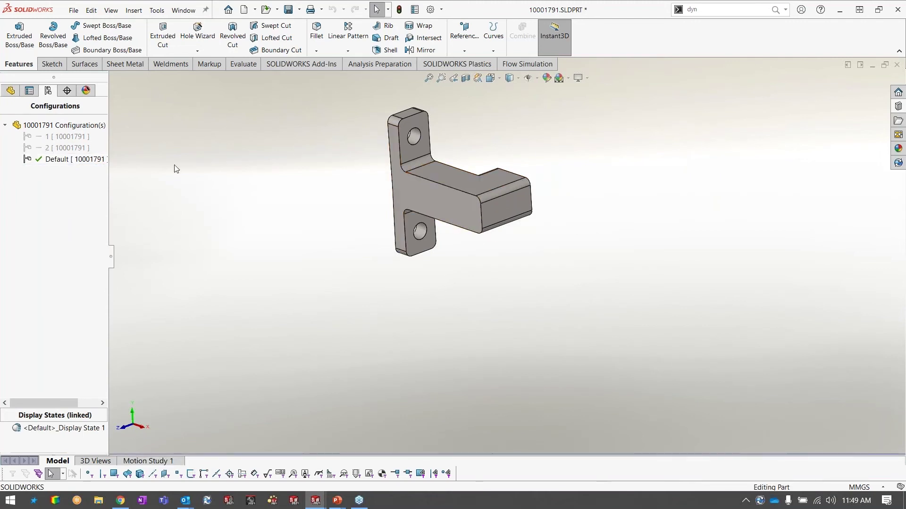
{"action": "key", "text": "f"}
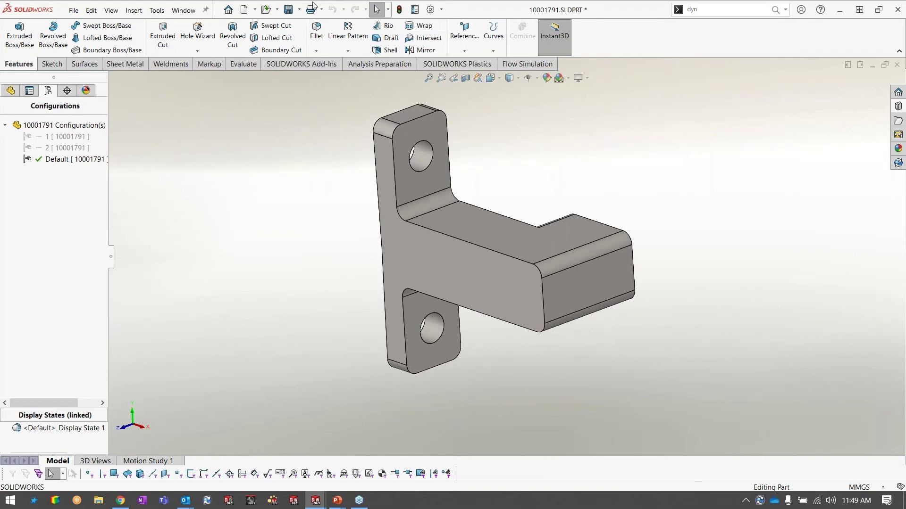
Step: Create a new drawing of the debris deflector part using the C-SIZE template
{"action": "left_click", "coordinate": [255, 10]}
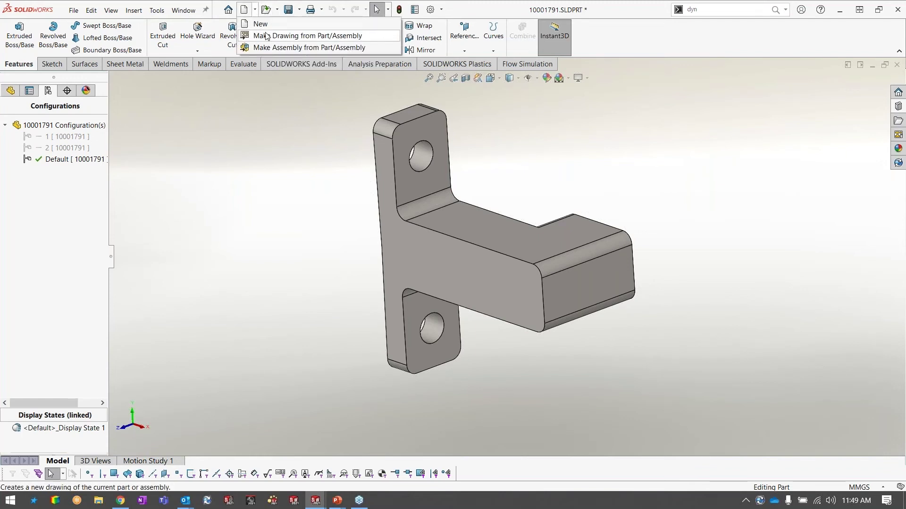
{"action": "left_click", "coordinate": [266, 36]}
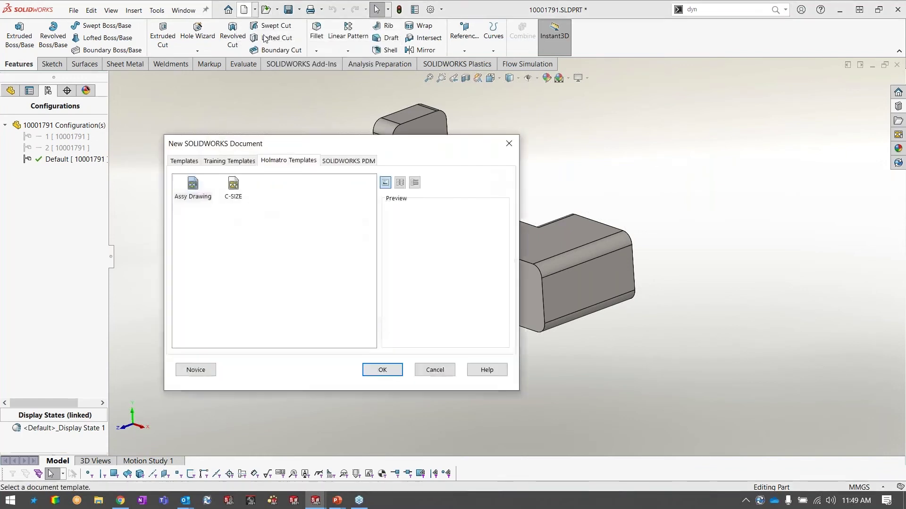
{"action": "double_click", "coordinate": [233, 187]}
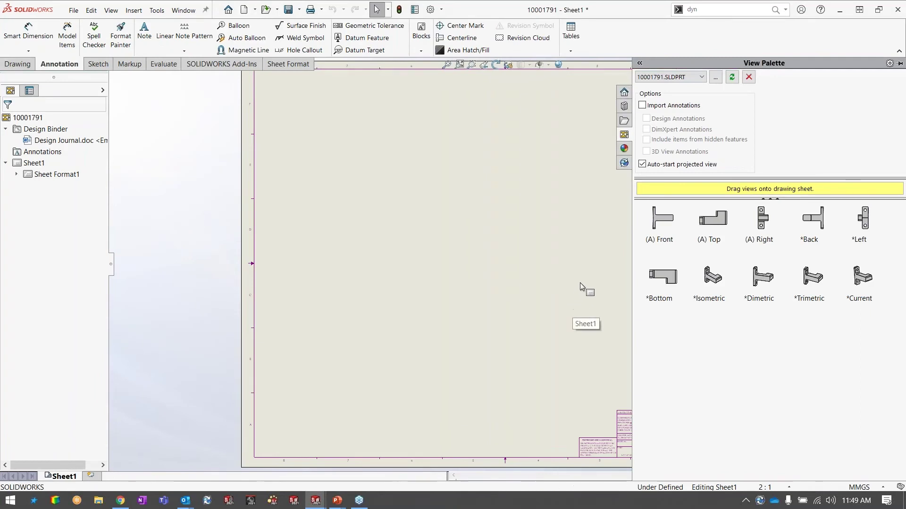
Step: Place the front view on the sheet with projected top, right and isometric views, and finish view placement
{"action": "left_click_drag", "start_coordinate": [661, 217], "coordinate": [398, 331]}
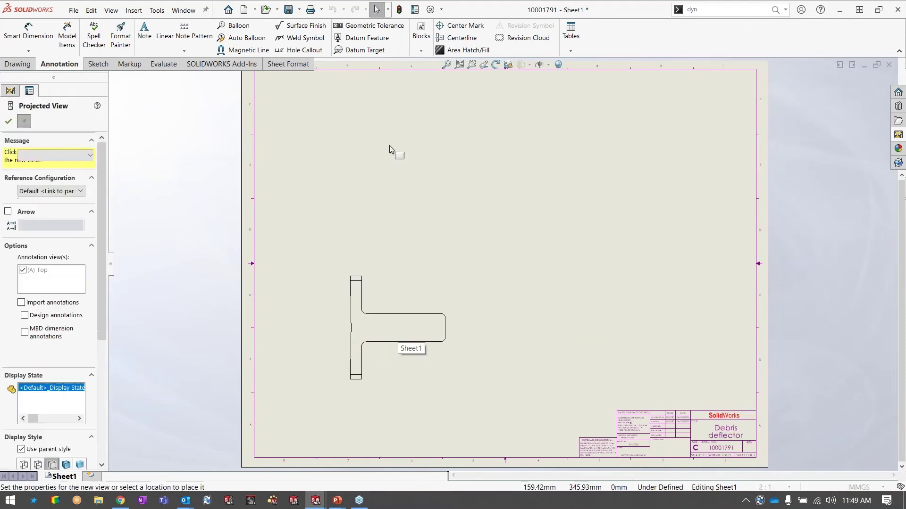
{"action": "left_click", "coordinate": [387, 164]}
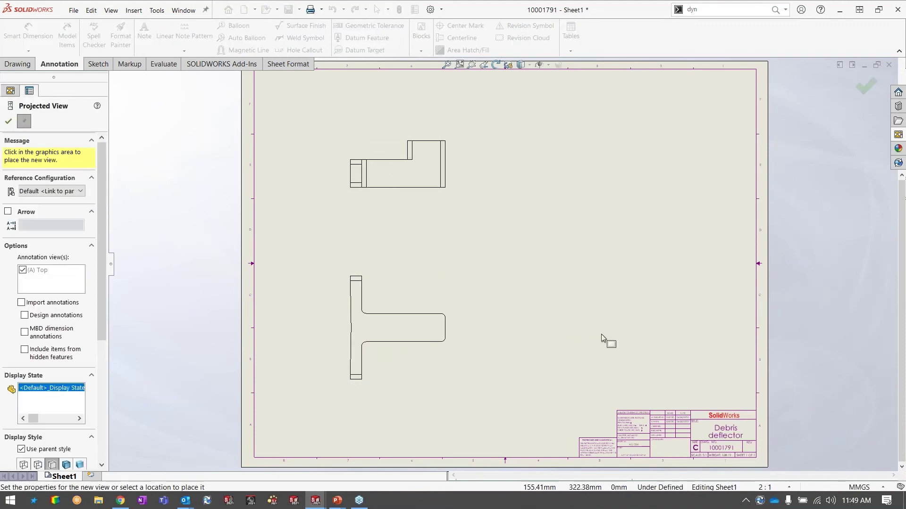
{"action": "left_click", "coordinate": [584, 337]}
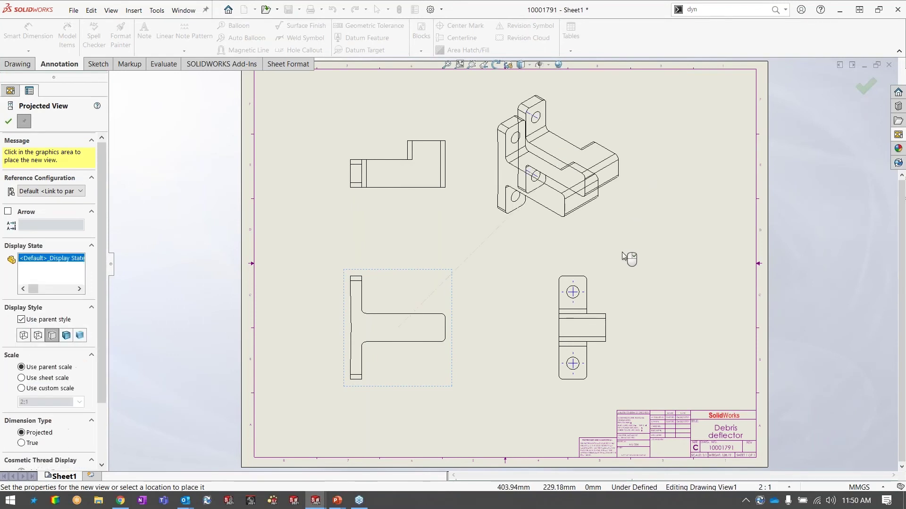
{"action": "key", "text": "Escape"}
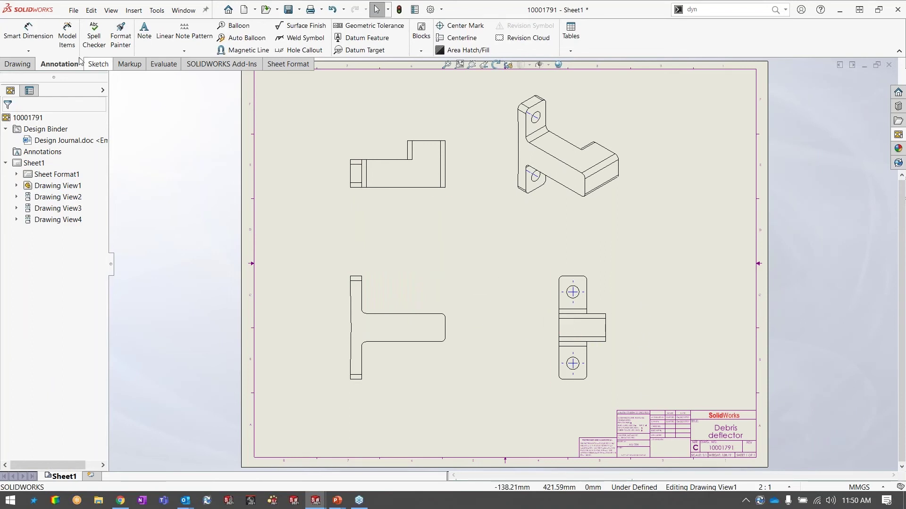
Step: Import the entire model's dimensions into all views and move the hole callout clear of the right view's geometry
{"action": "left_click", "coordinate": [67, 34]}
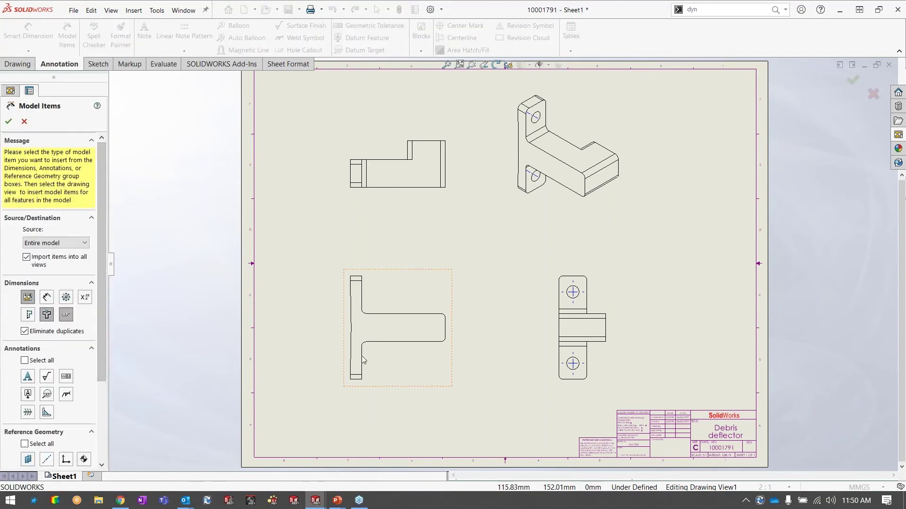
{"action": "left_click", "coordinate": [9, 122]}
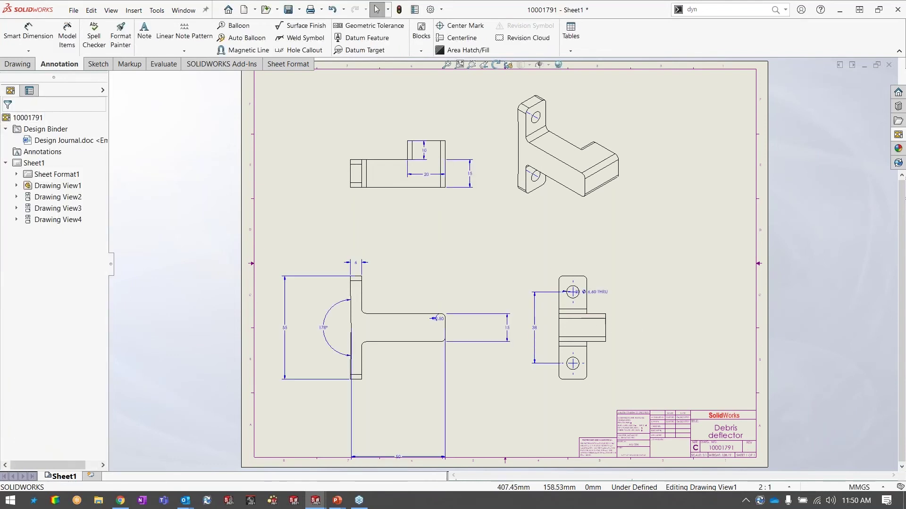
{"action": "left_click_drag", "start_coordinate": [597, 295], "coordinate": [619, 270]}
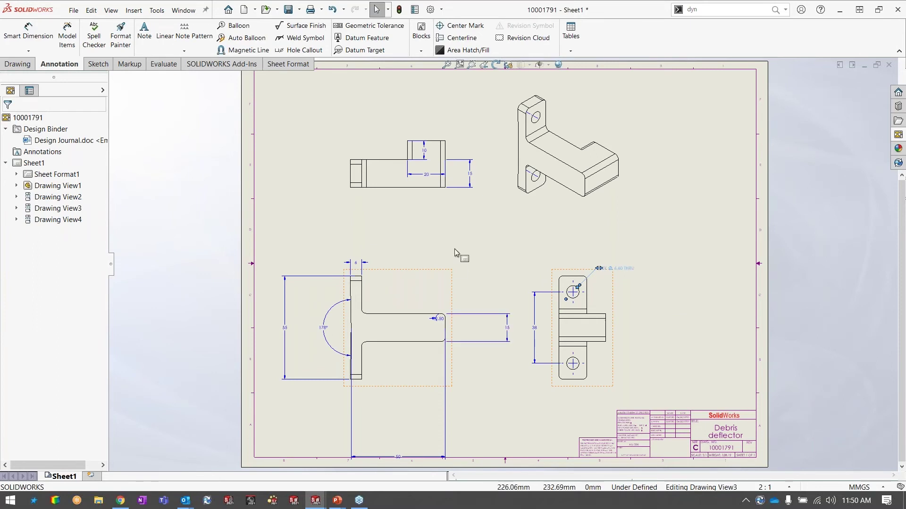
Step: Auto-arrange all the drawing's dimensions and move the front view's overall plate height dimension farther out, past the angle dimension
{"action": "left_click", "coordinate": [508, 331]}
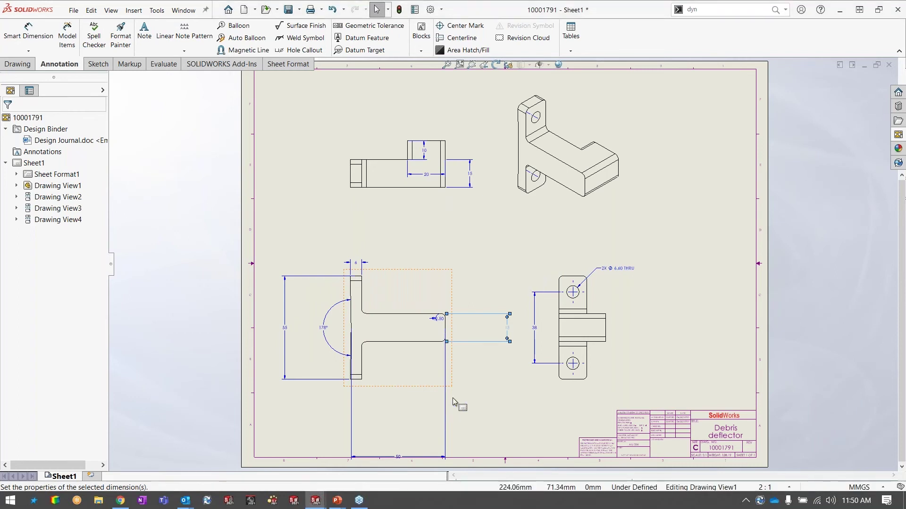
{"action": "key", "text": "ctrl+a"}
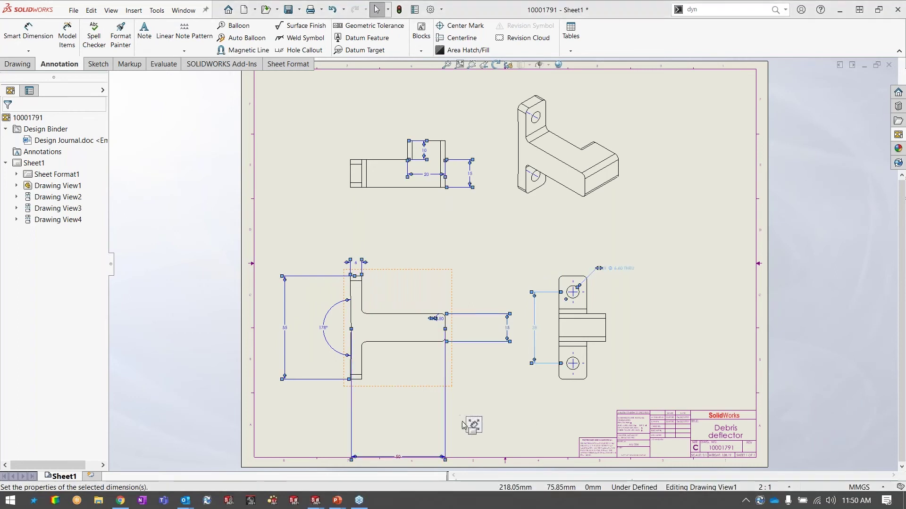
{"action": "mouse_move", "coordinate": [474, 420]}
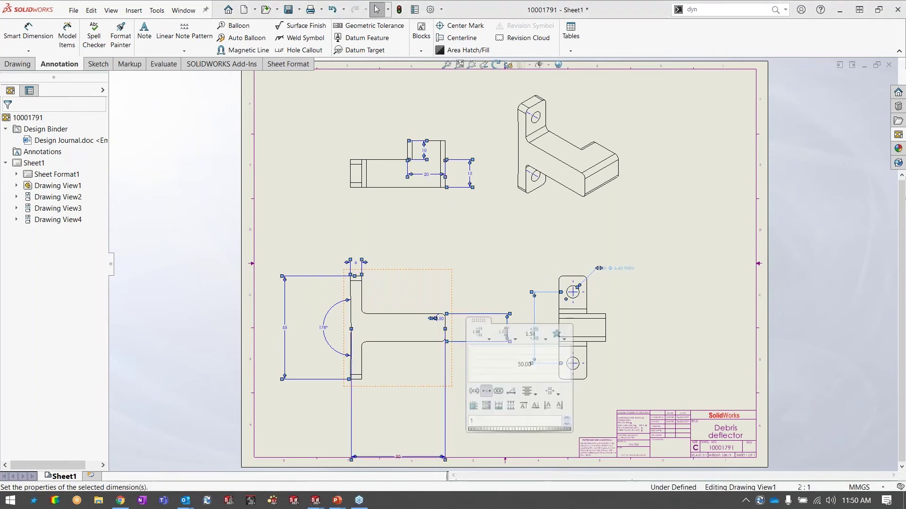
{"action": "left_click", "coordinate": [475, 402]}
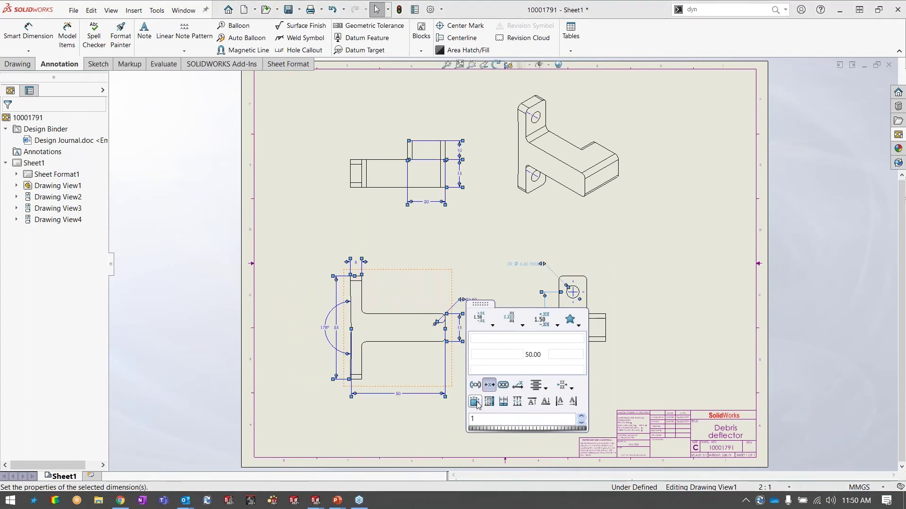
{"action": "left_click", "coordinate": [466, 336]}
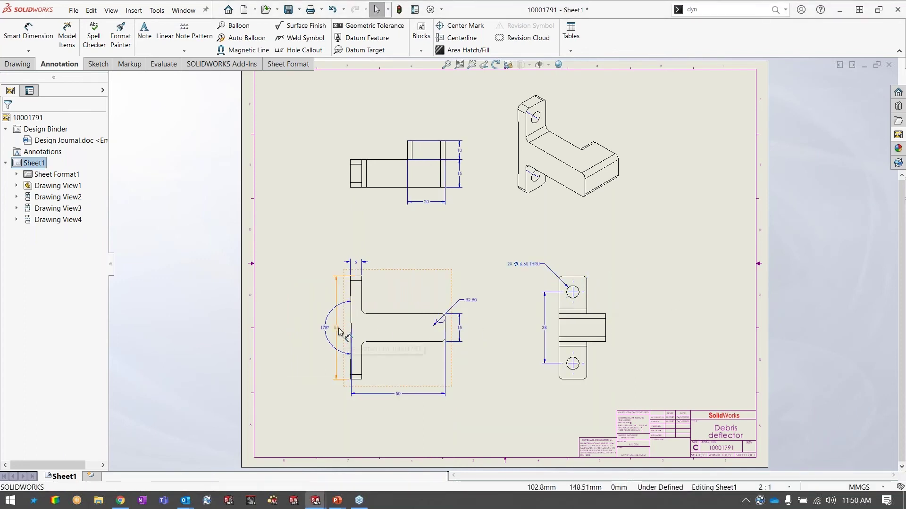
{"action": "left_click_drag", "start_coordinate": [336, 328], "coordinate": [316, 331]}
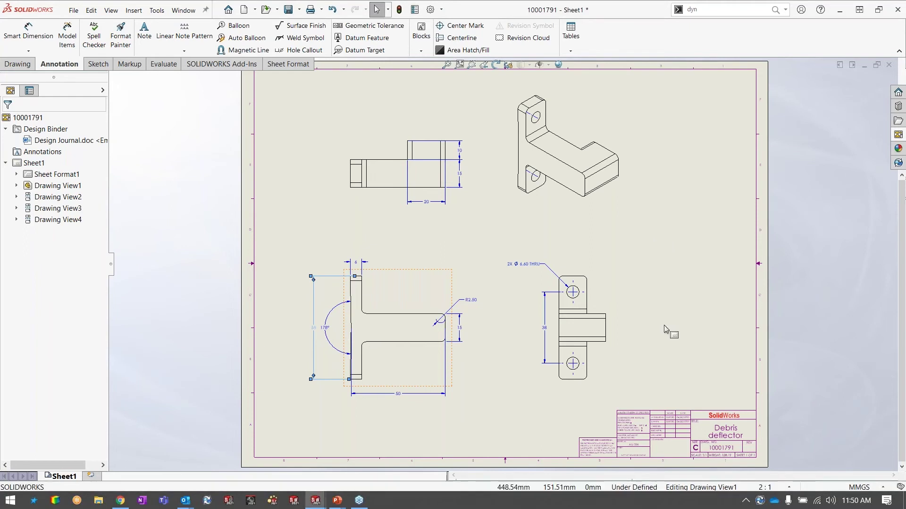
{"action": "left_click", "coordinate": [421, 242]}
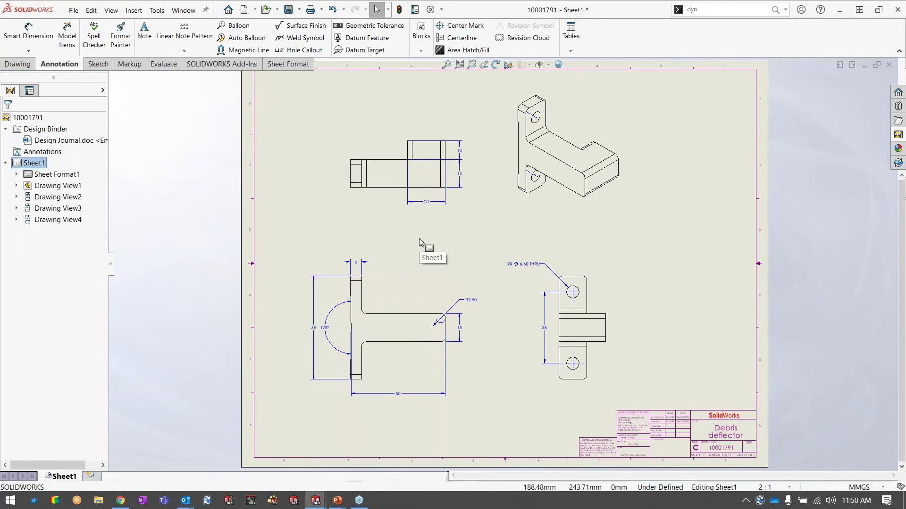
Step: Save the drawing as 10001792.SLDDRW in the DesignData folder together with the modified part
{"action": "key", "text": "ctrl+s"}
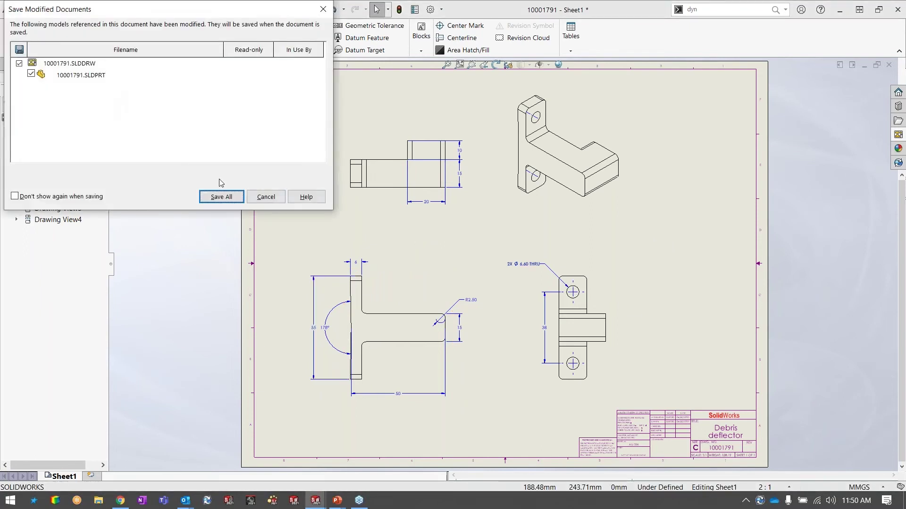
{"action": "left_click", "coordinate": [221, 197]}
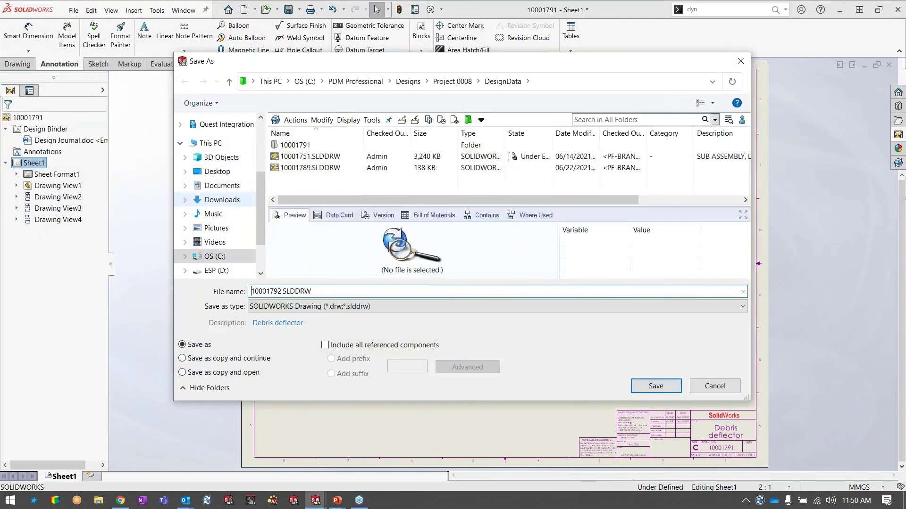
{"action": "left_click", "coordinate": [666, 385]}
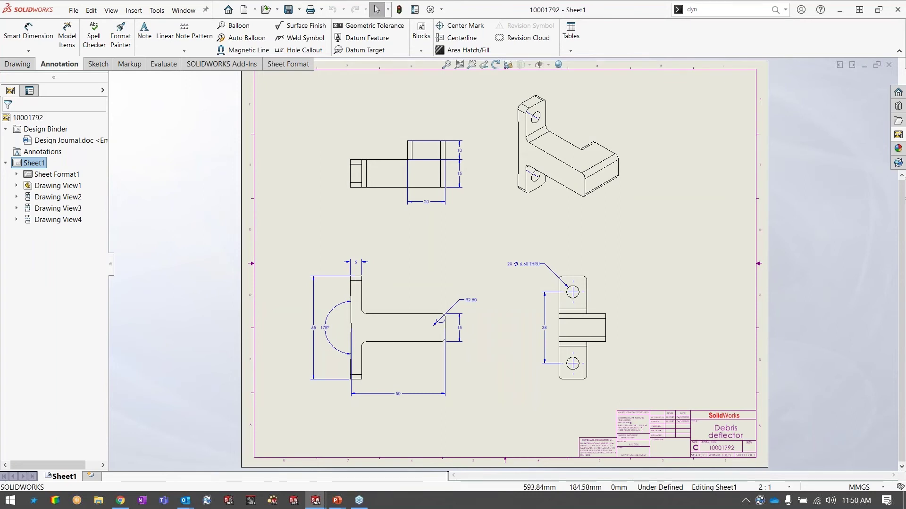
{"action": "left_click", "coordinate": [801, 296]}
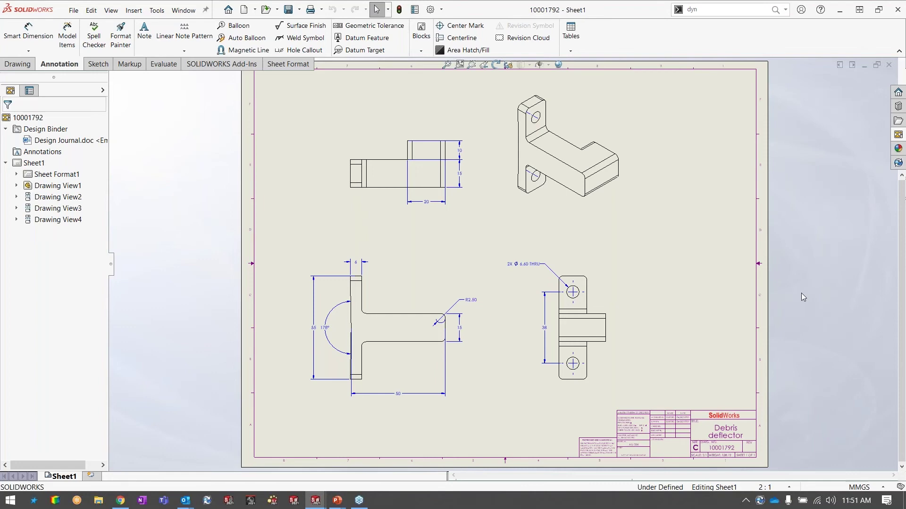
Step: Return to the deflector part and start a SimulationXpress study, proceeding to its fixtures stage
{"action": "key", "text": "ctrl+Tab"}
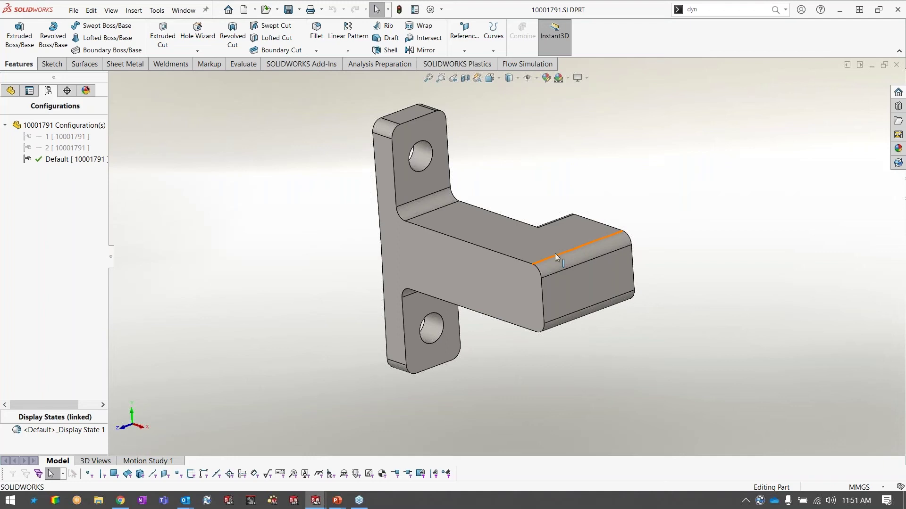
{"action": "left_click", "coordinate": [156, 10]}
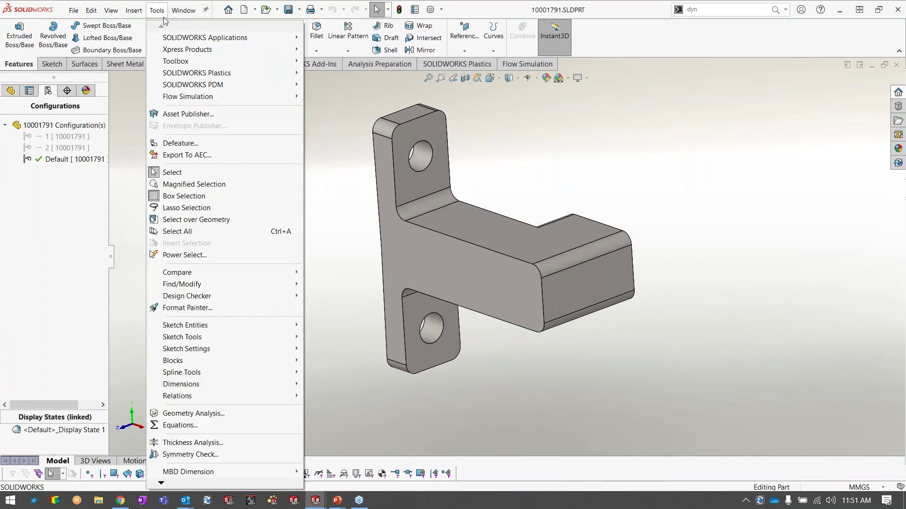
{"action": "mouse_move", "coordinate": [170, 54]}
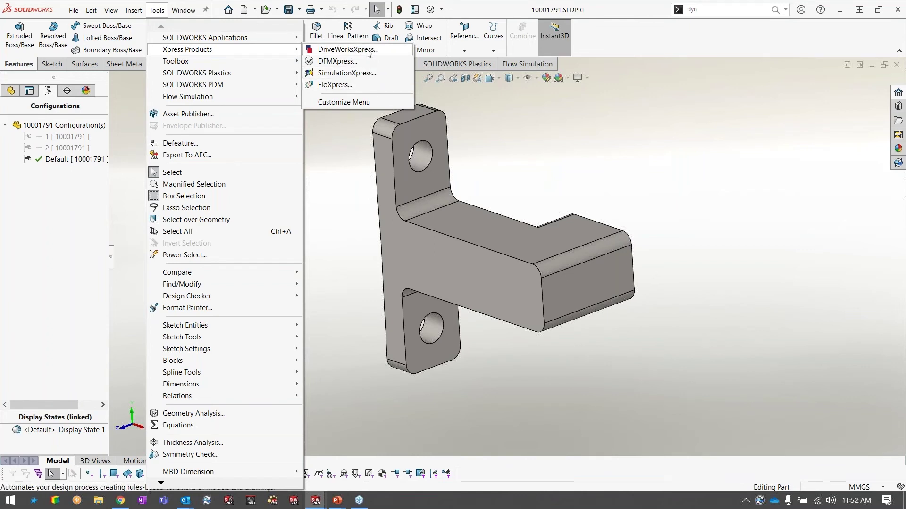
{"action": "left_click", "coordinate": [364, 74]}
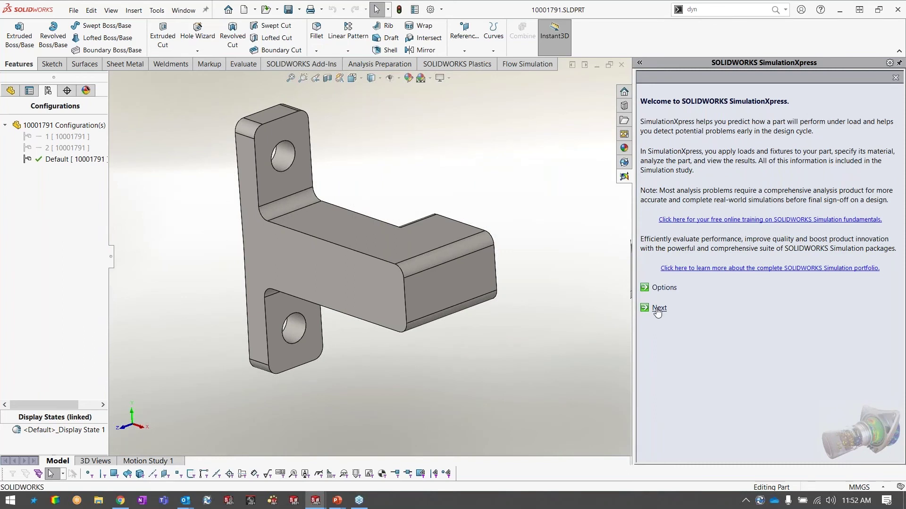
{"action": "left_click", "coordinate": [659, 308]}
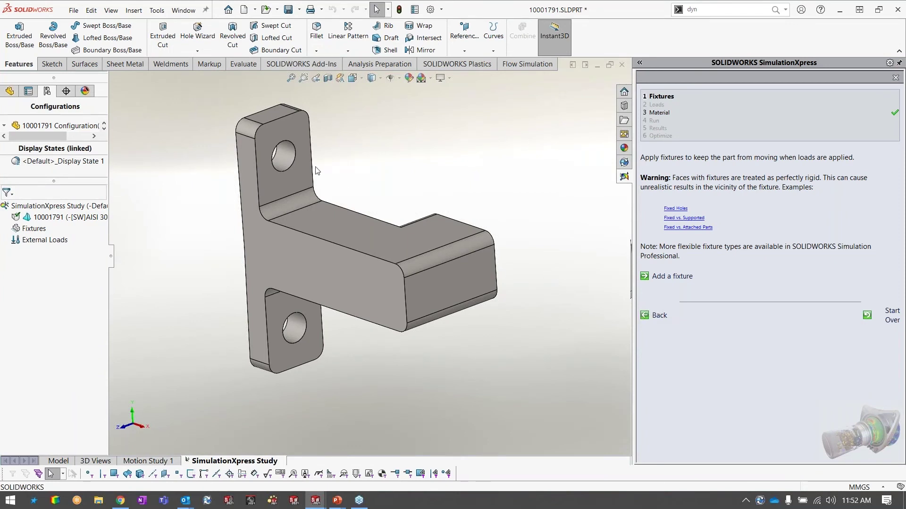
Step: Add a fixed geometry fixture on the cylindrical faces of both mounting holes
{"action": "left_click", "coordinate": [664, 277]}
{"action": "left_click", "coordinate": [284, 158]}
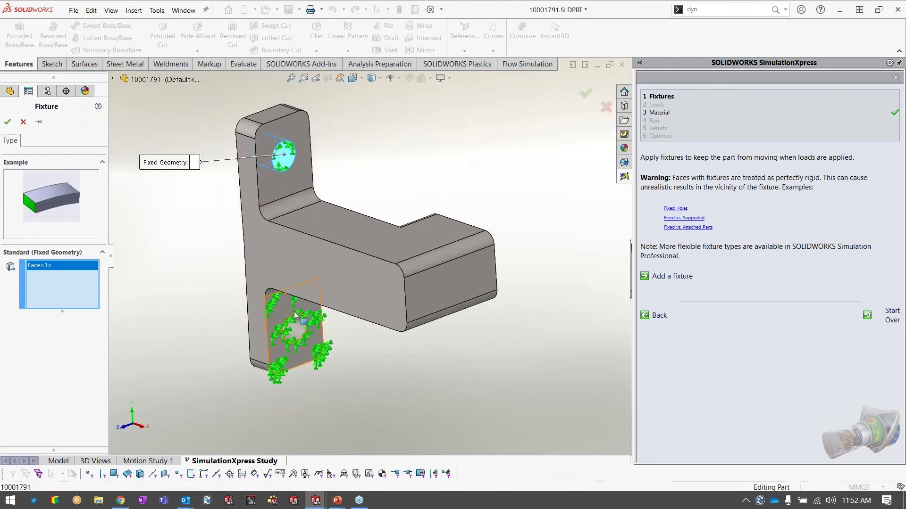
{"action": "left_click", "coordinate": [295, 330]}
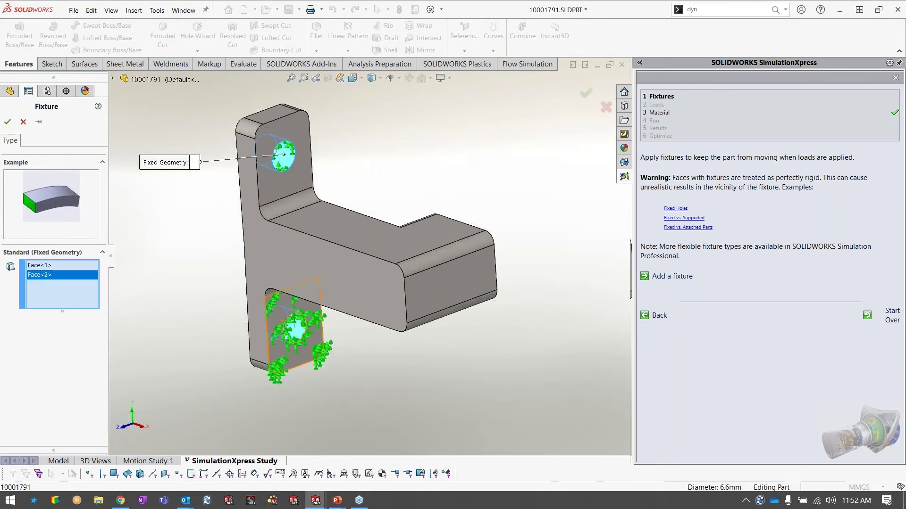
{"action": "left_click", "coordinate": [7, 121]}
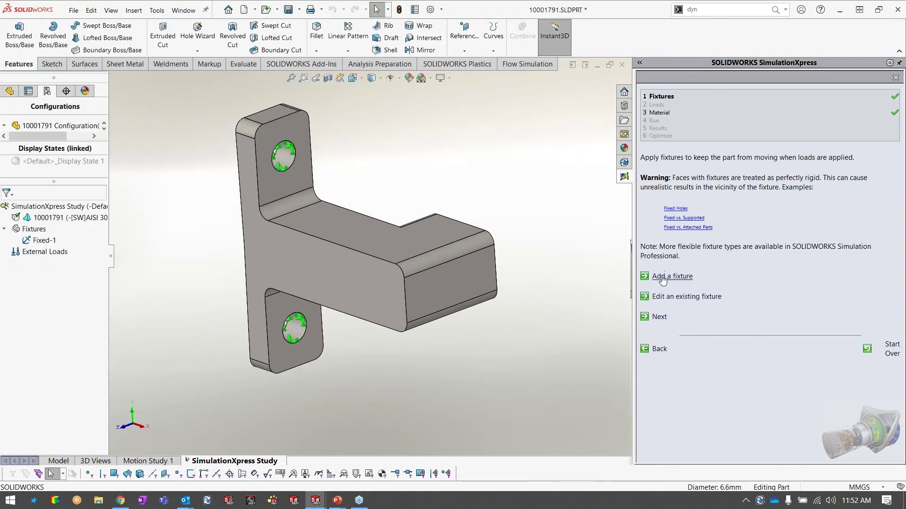
Step: Proceed to the loads stage and start a force load acting normal to the underside face of the deflector arm
{"action": "left_click", "coordinate": [659, 317]}
{"action": "left_click", "coordinate": [673, 199]}
{"action": "middle_click_drag", "start_coordinate": [585, 327], "coordinate": [428, 214]}
{"action": "left_click", "coordinate": [421, 241]}
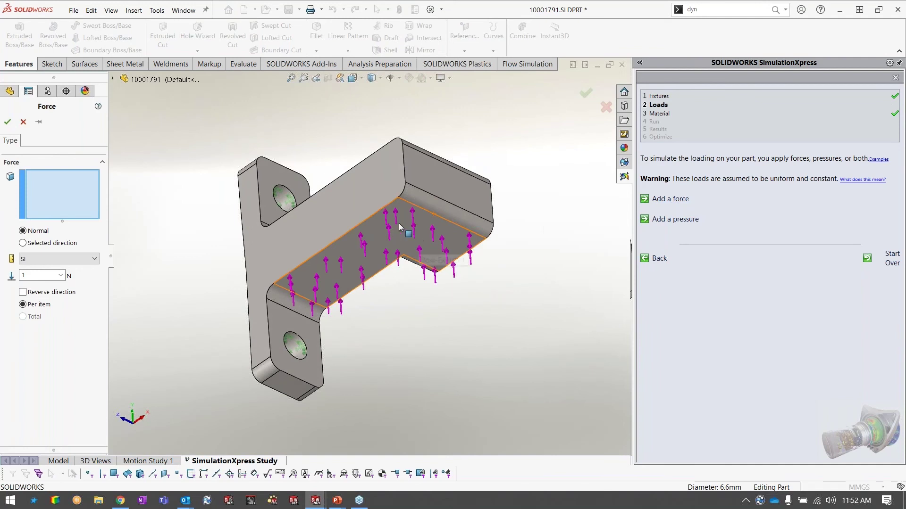
{"action": "left_click", "coordinate": [418, 230]}
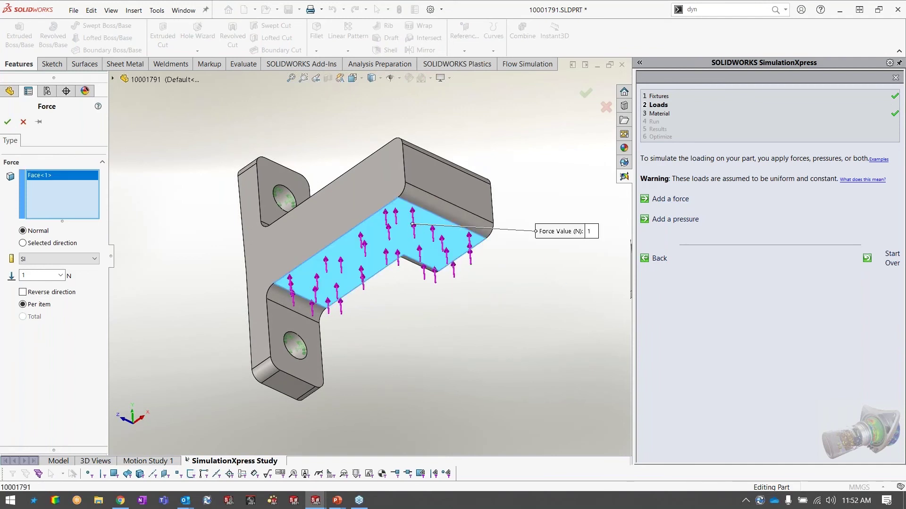
{"action": "left_click", "coordinate": [24, 243]}
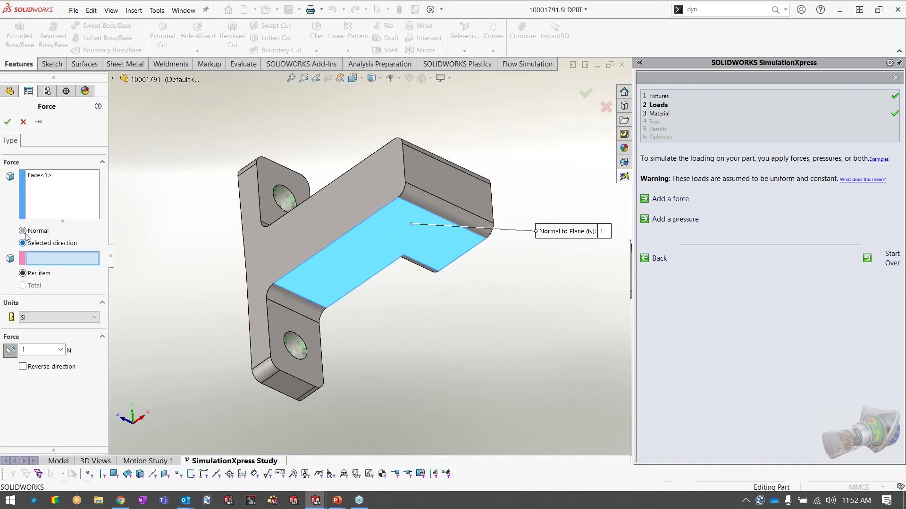
{"action": "left_click", "coordinate": [23, 231]}
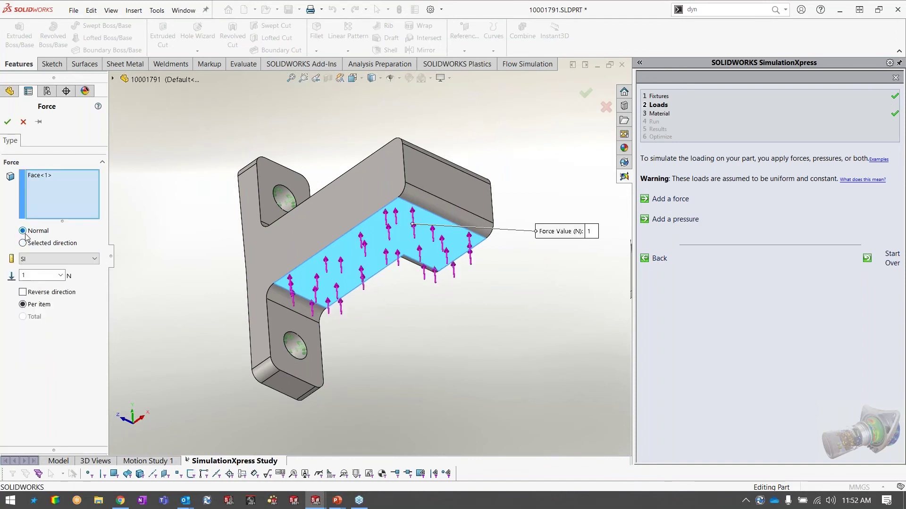
Step: Set the force units to English (IPS) and apply a force of 220 lbf to the arm's underside
{"action": "left_click", "coordinate": [49, 259]}
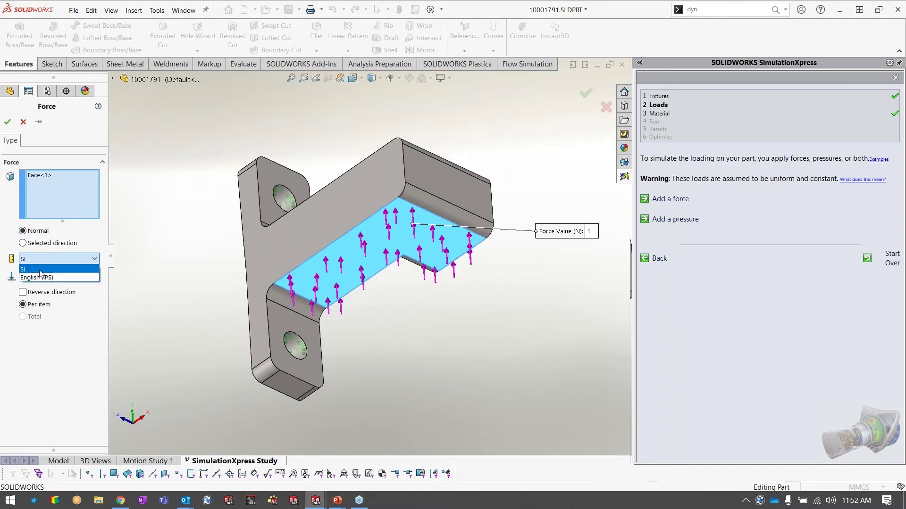
{"action": "left_click", "coordinate": [41, 278]}
{"action": "double_click", "coordinate": [43, 274]}
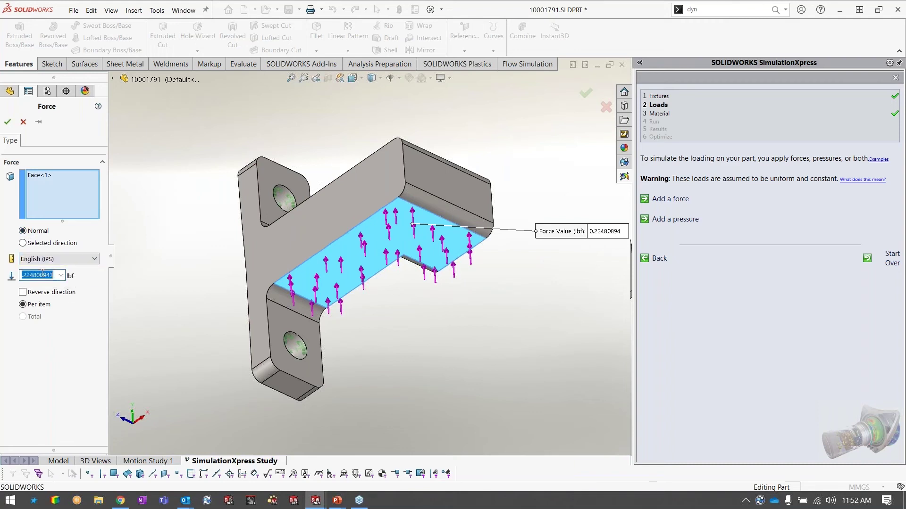
{"action": "type", "text": "220"}
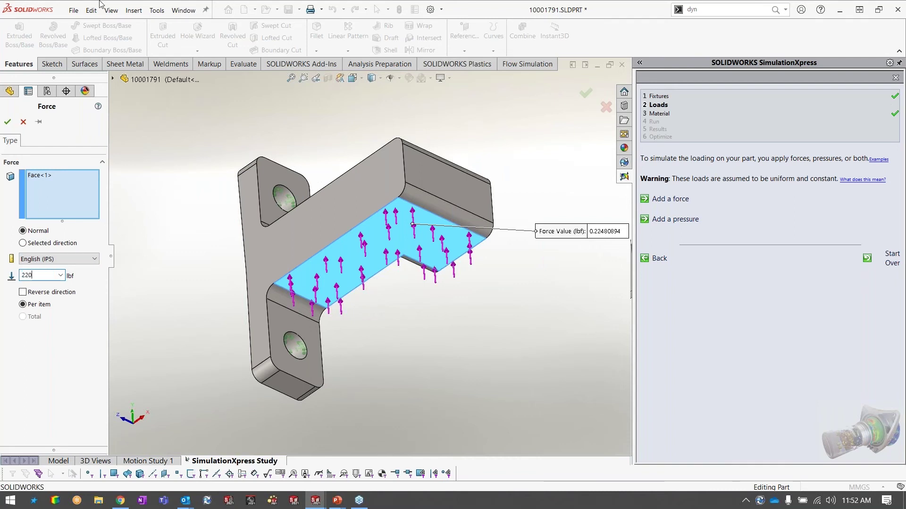
{"action": "left_click", "coordinate": [7, 122]}
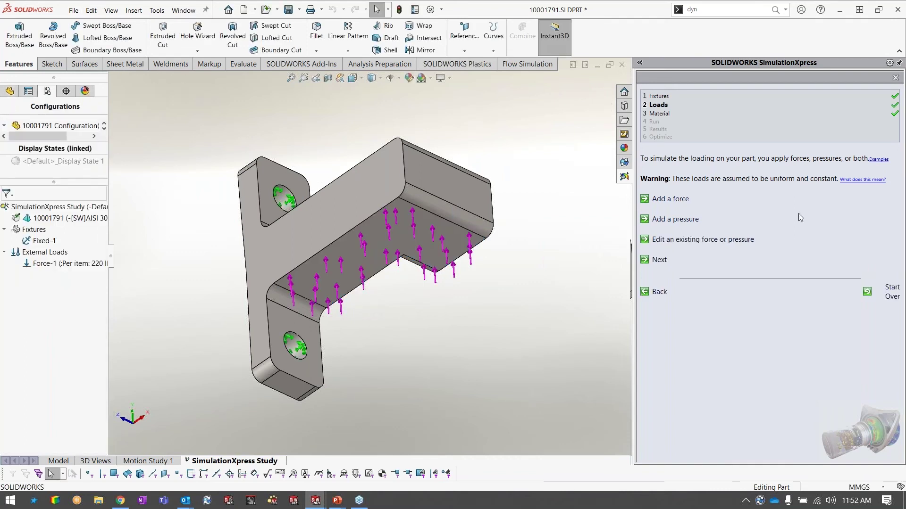
Step: Keep AISI 304 as the material, run the simulation with default settings, and examine the deformation animation
{"action": "left_click", "coordinate": [657, 260]}
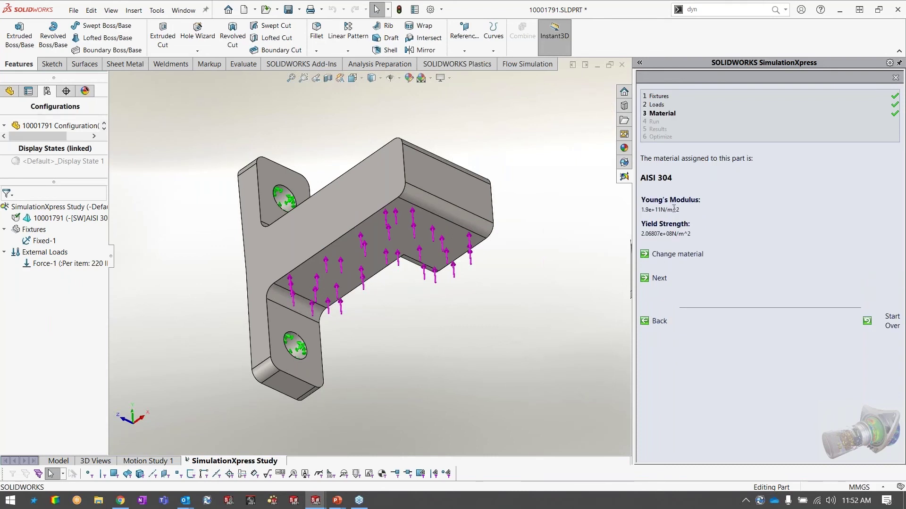
{"action": "left_click", "coordinate": [657, 278]}
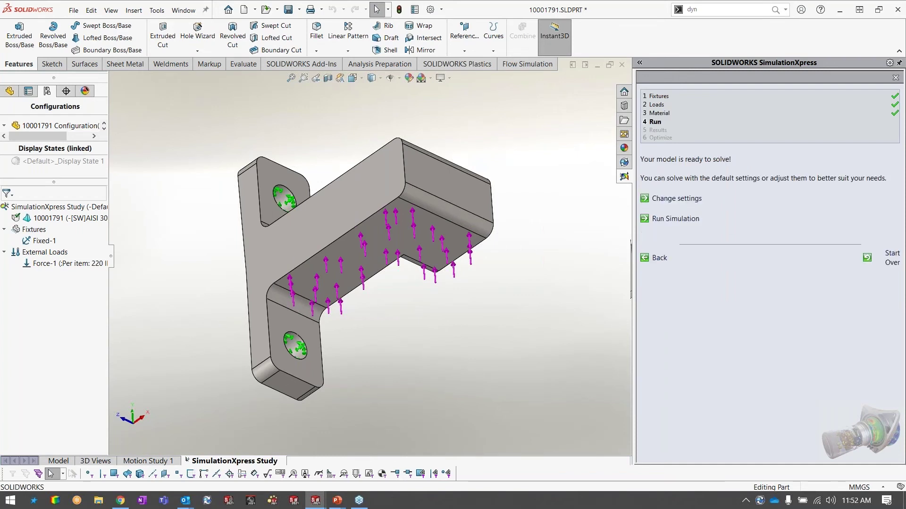
{"action": "left_click", "coordinate": [674, 219]}
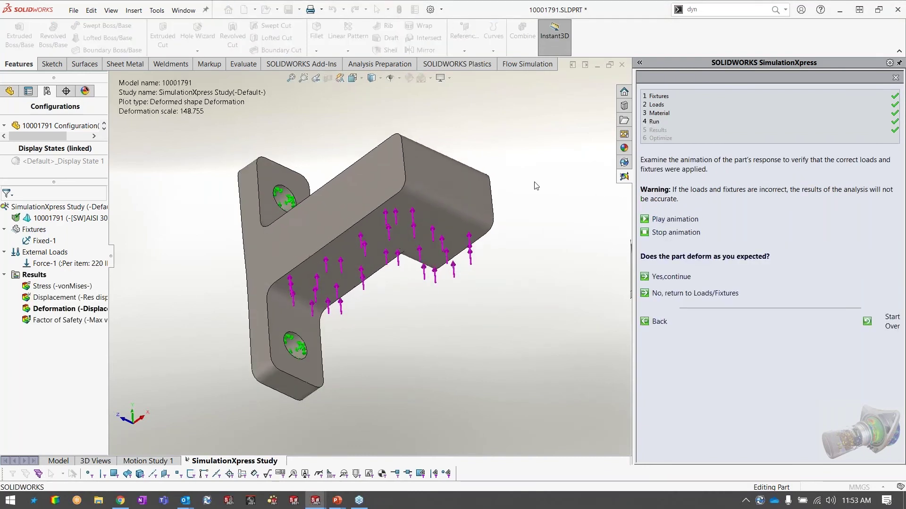
{"action": "middle_click_drag", "start_coordinate": [536, 185], "coordinate": [357, 198]}
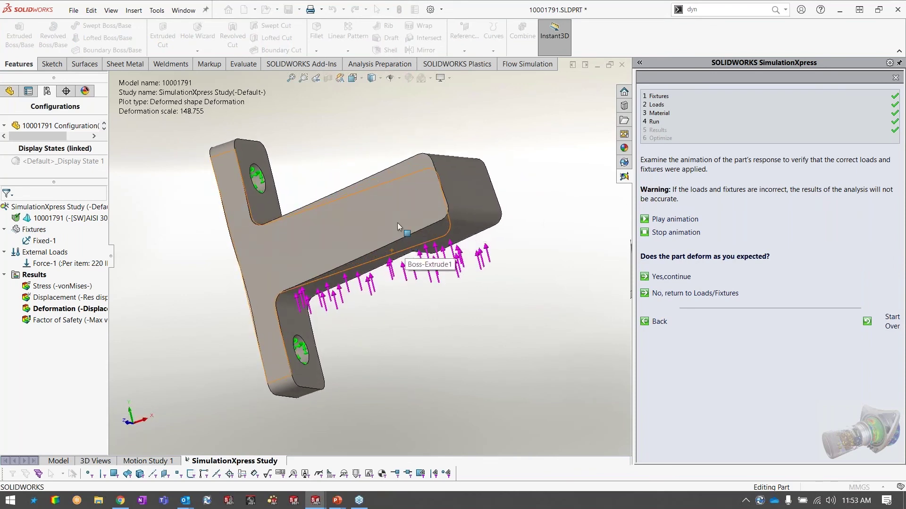
Step: Accept the deformation as expected and examine the von Mises stress and factor of safety plots
{"action": "left_click", "coordinate": [671, 278]}
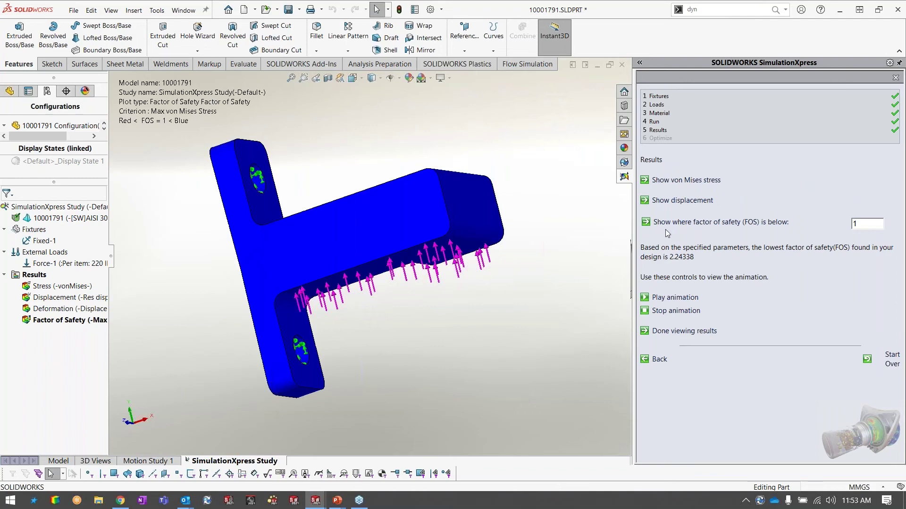
{"action": "middle_click_drag", "start_coordinate": [278, 170], "coordinate": [282, 203]}
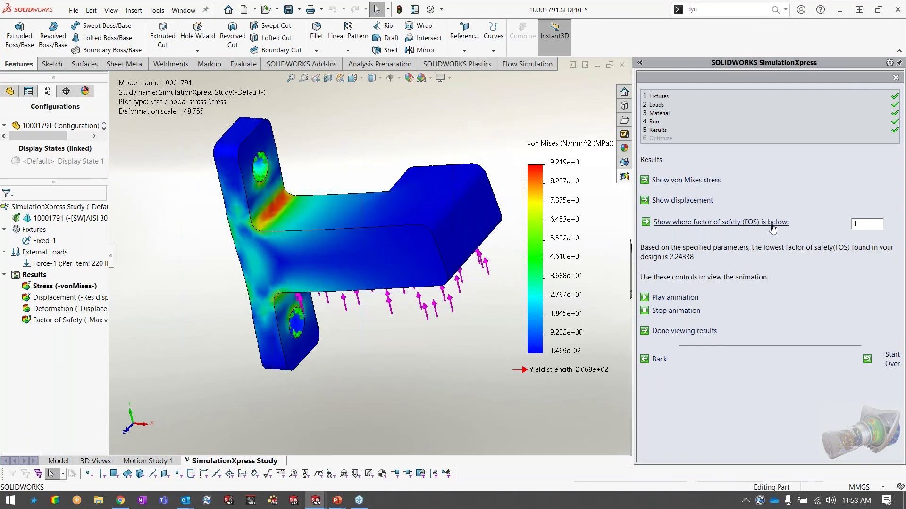
{"action": "left_click", "coordinate": [752, 224]}
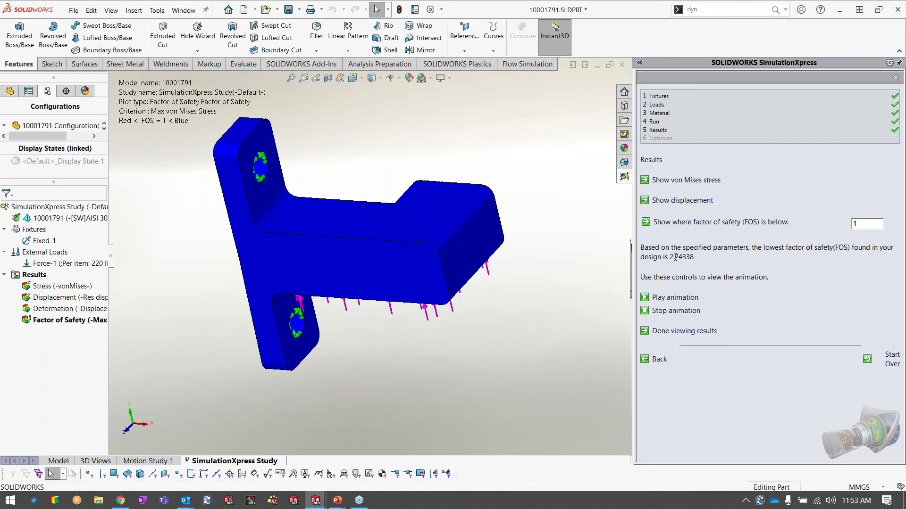
Step: Show where the factor of safety is below 4 and inspect the critical areas around the arm's fillet
{"action": "left_click_drag", "start_coordinate": [864, 226], "coordinate": [844, 230]}
{"action": "type", "text": "4"}
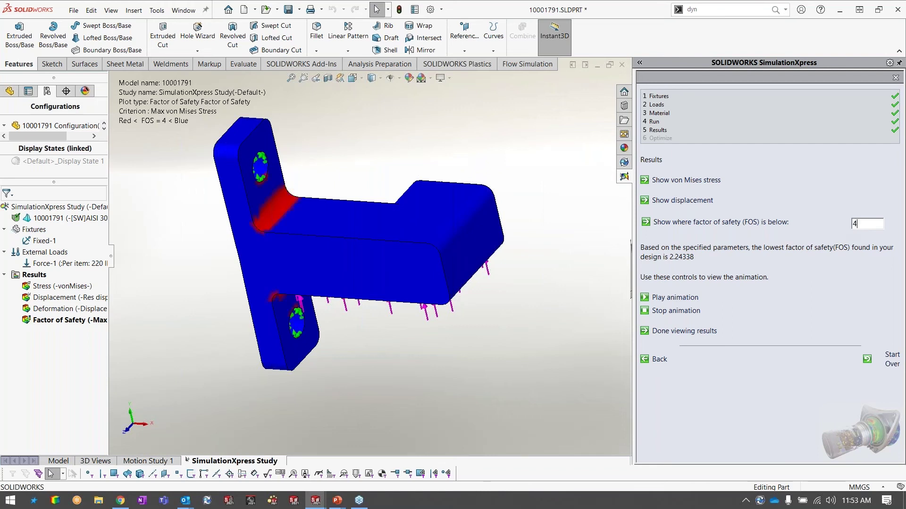
{"action": "middle_click_drag", "start_coordinate": [288, 183], "coordinate": [274, 211]}
{"action": "scroll", "coordinate": [307, 194], "scroll_direction": "up", "scroll_amount": 2}
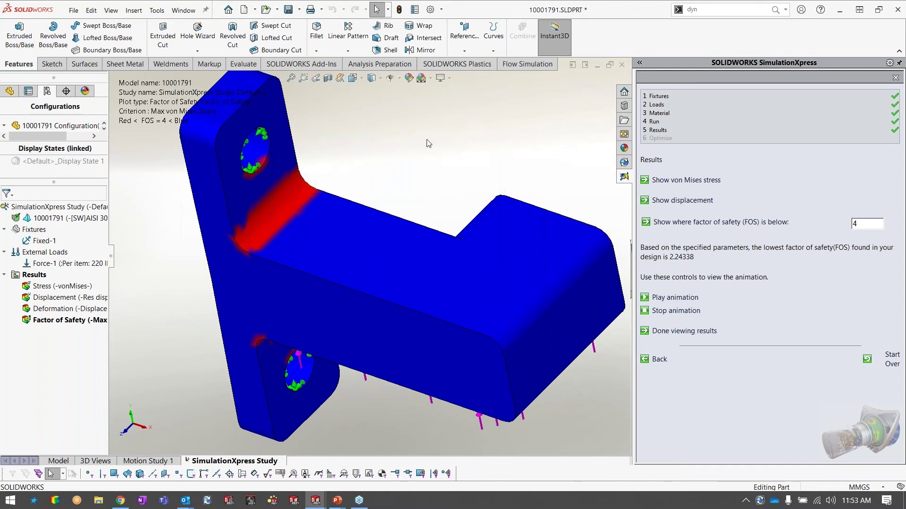
Step: Return to the part model and change its material to AISI 1020
{"action": "left_click", "coordinate": [59, 462]}
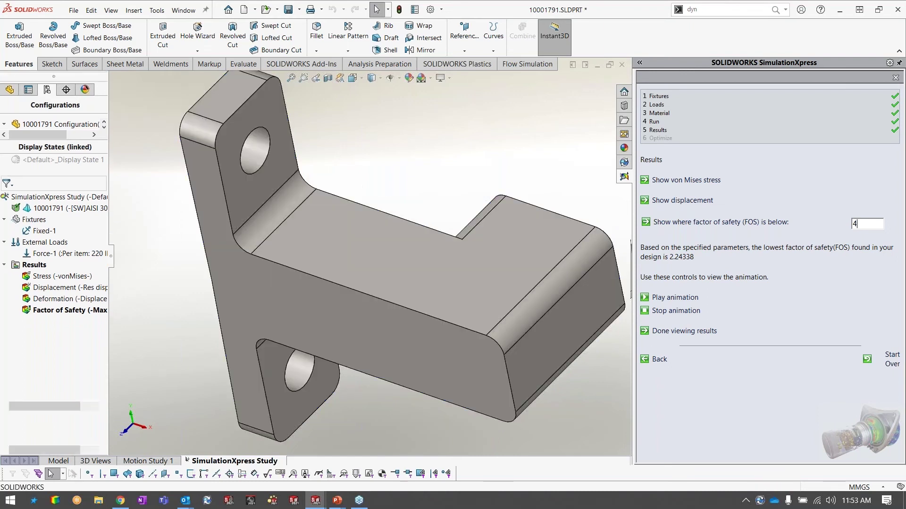
{"action": "left_click", "coordinate": [502, 278]}
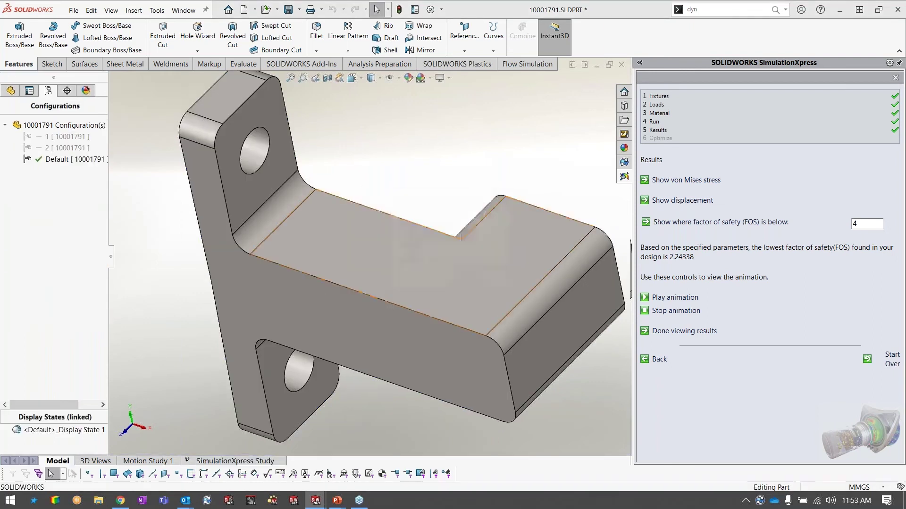
{"action": "left_click", "coordinate": [11, 90]}
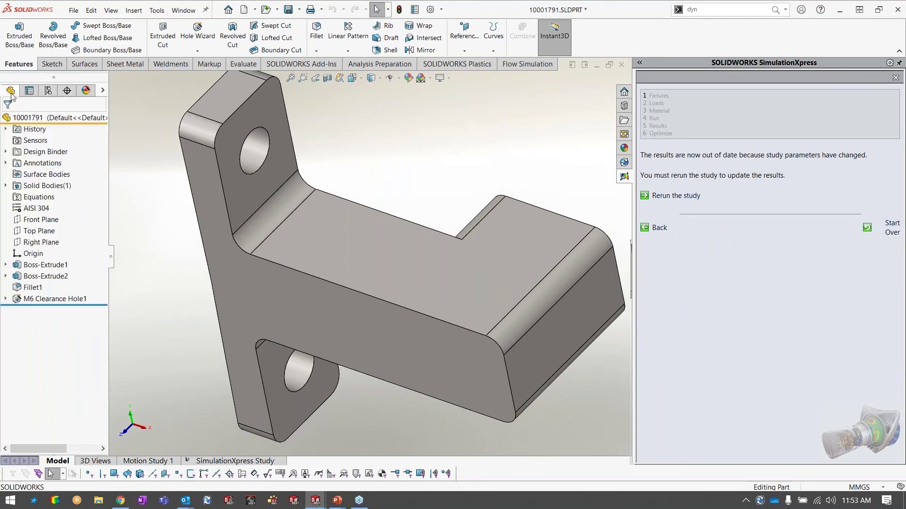
{"action": "right_click", "coordinate": [39, 212]}
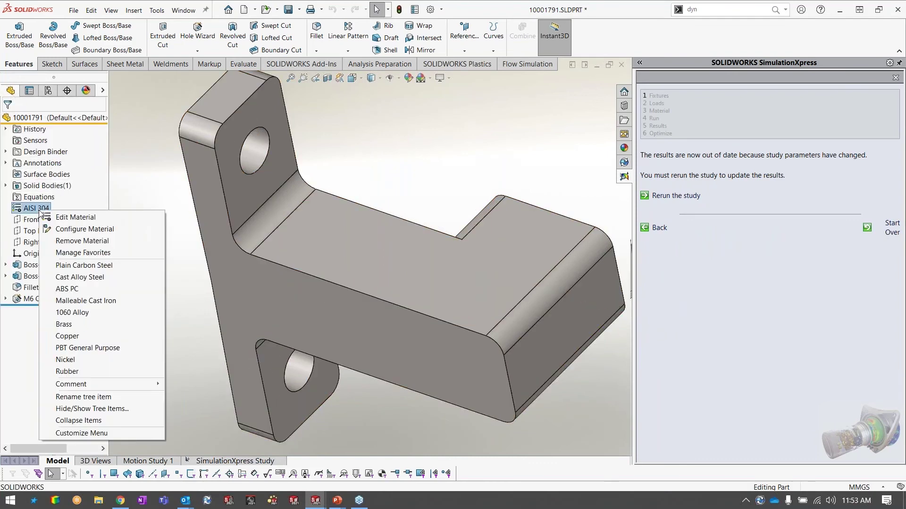
{"action": "left_click", "coordinate": [80, 221]}
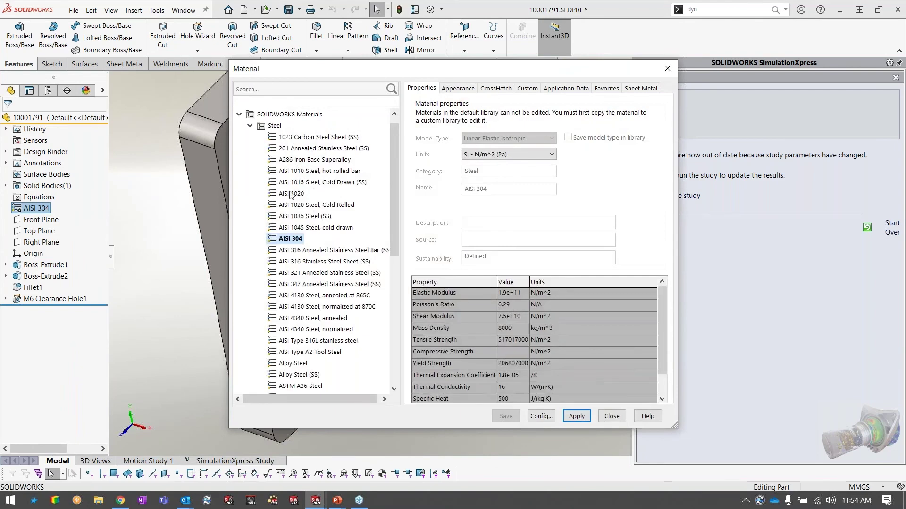
{"action": "left_click", "coordinate": [292, 193]}
{"action": "left_click", "coordinate": [576, 416]}
{"action": "left_click", "coordinate": [611, 416]}
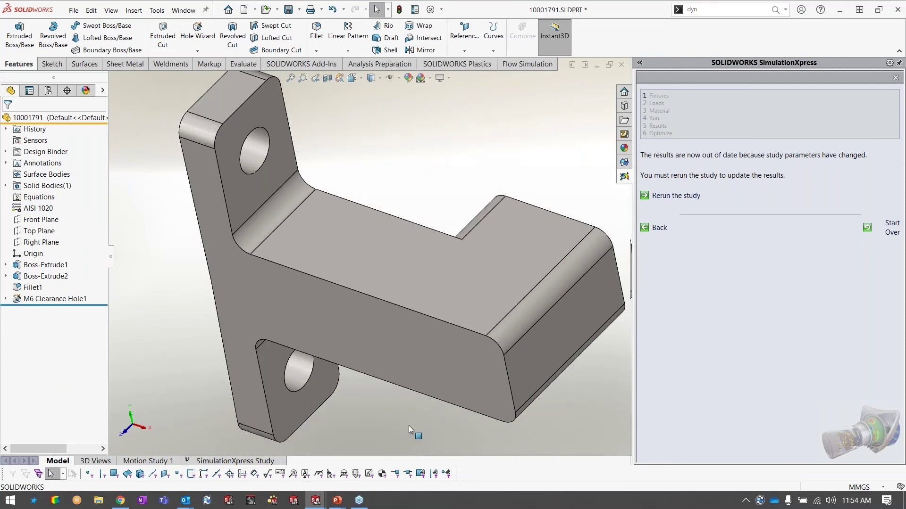
Step: Rerun the SimulationXpress study with the new material, accept the deformation, and display the factor of safety results
{"action": "left_click", "coordinate": [235, 460]}
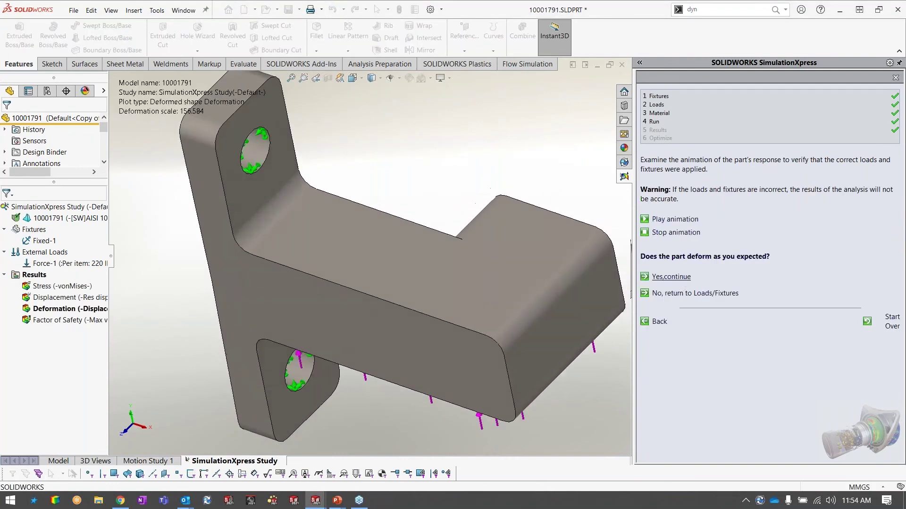
{"action": "left_click", "coordinate": [679, 278]}
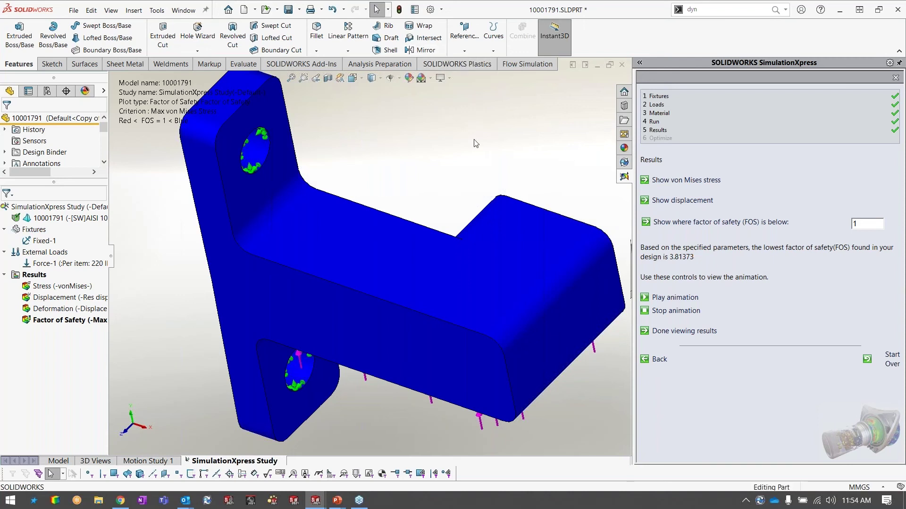
{"action": "key", "text": "ctrl+7"}
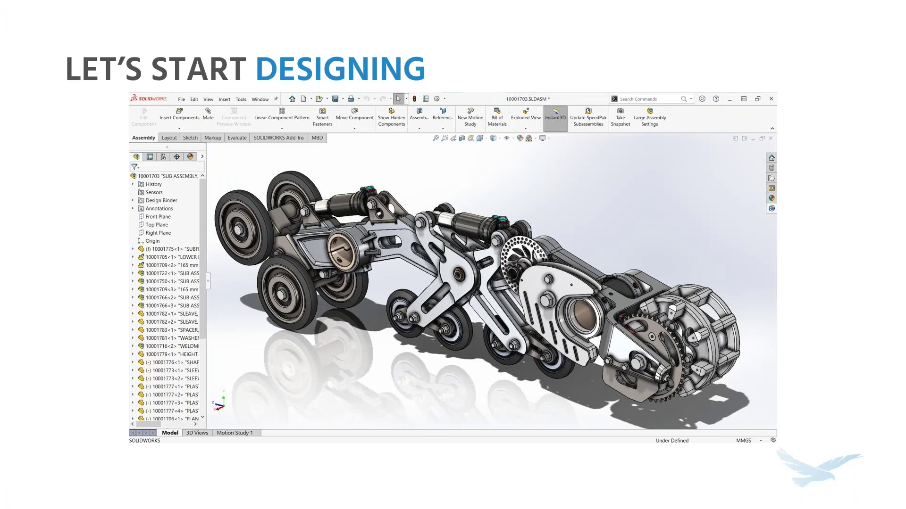
{"action": "left_click", "coordinate": [807, 306]}
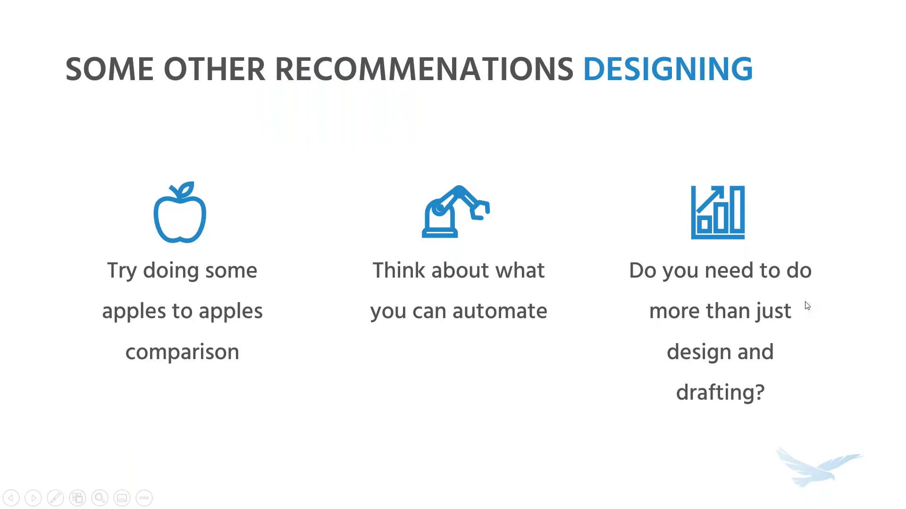